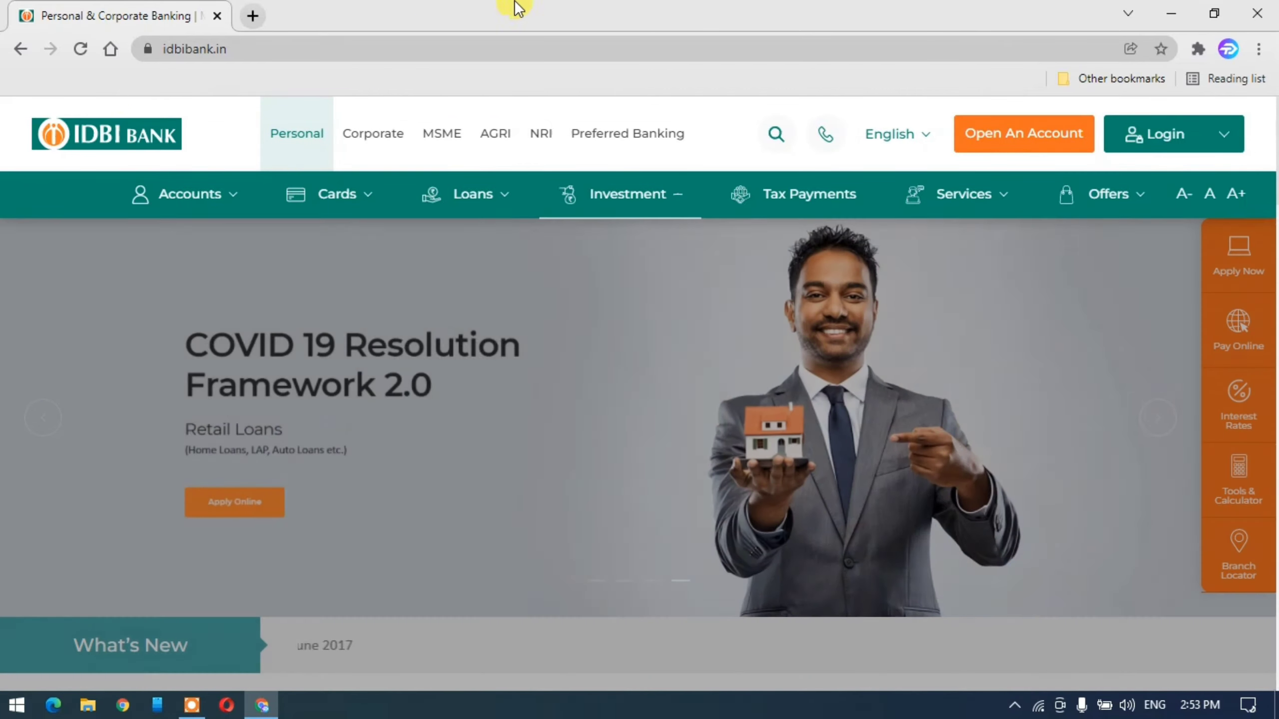
Show the Savings Account options in the Accounts mega-menu on the IDBI home page.
mouse_move(208, 184)
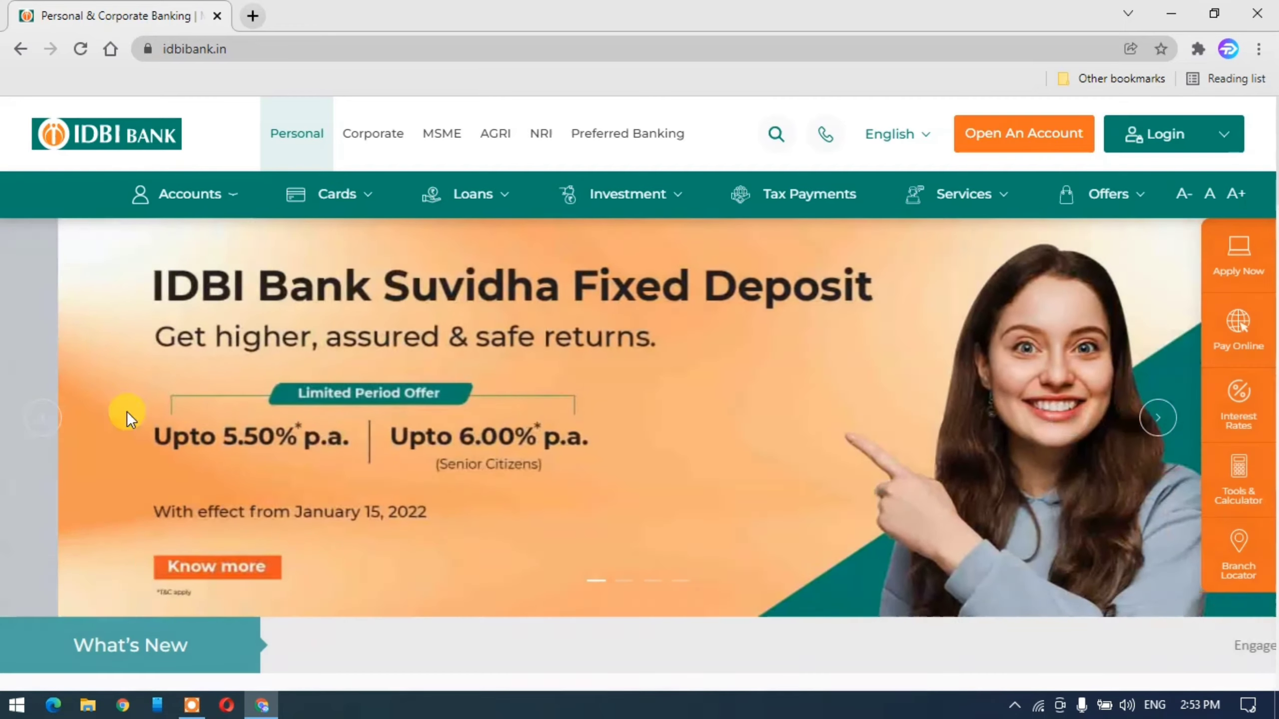
scroll(806, 365, "down", 5)
scroll(571, 457, "down", 8)
scroll(557, 463, "up", 13)
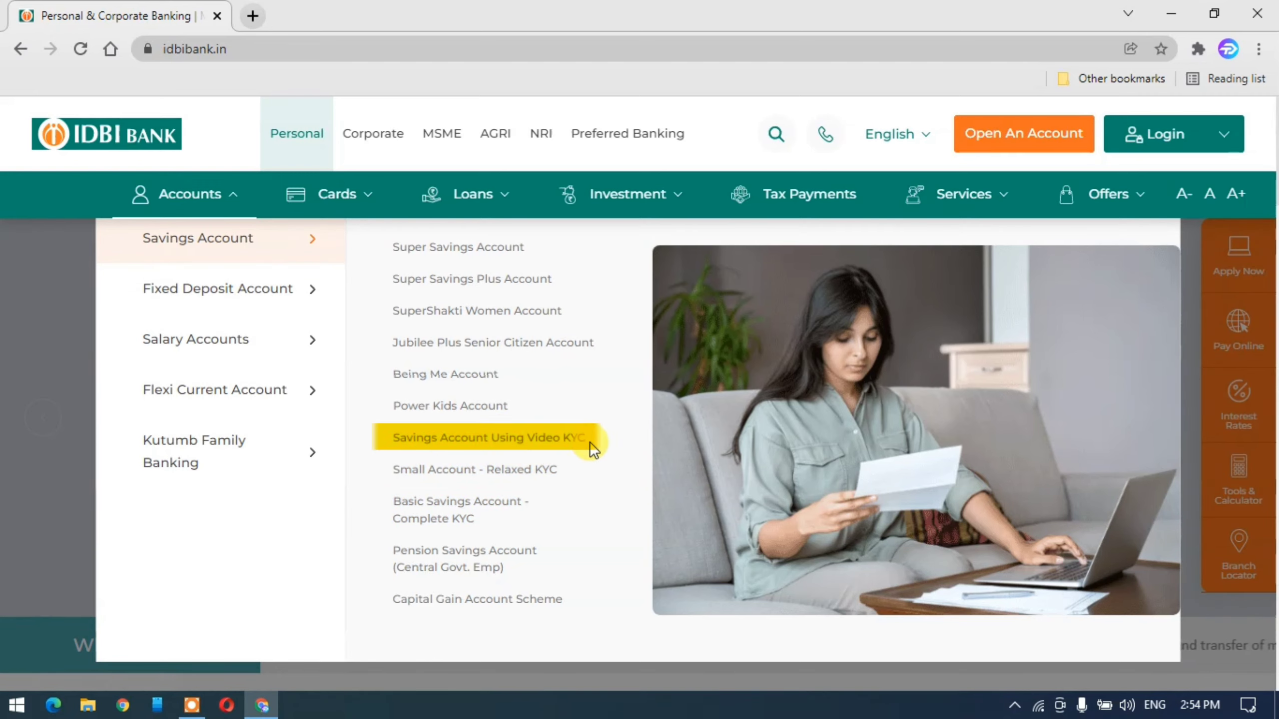
Open the Savings Account Using Video KYC page and dismiss the promotional popup.
left_click(528, 444)
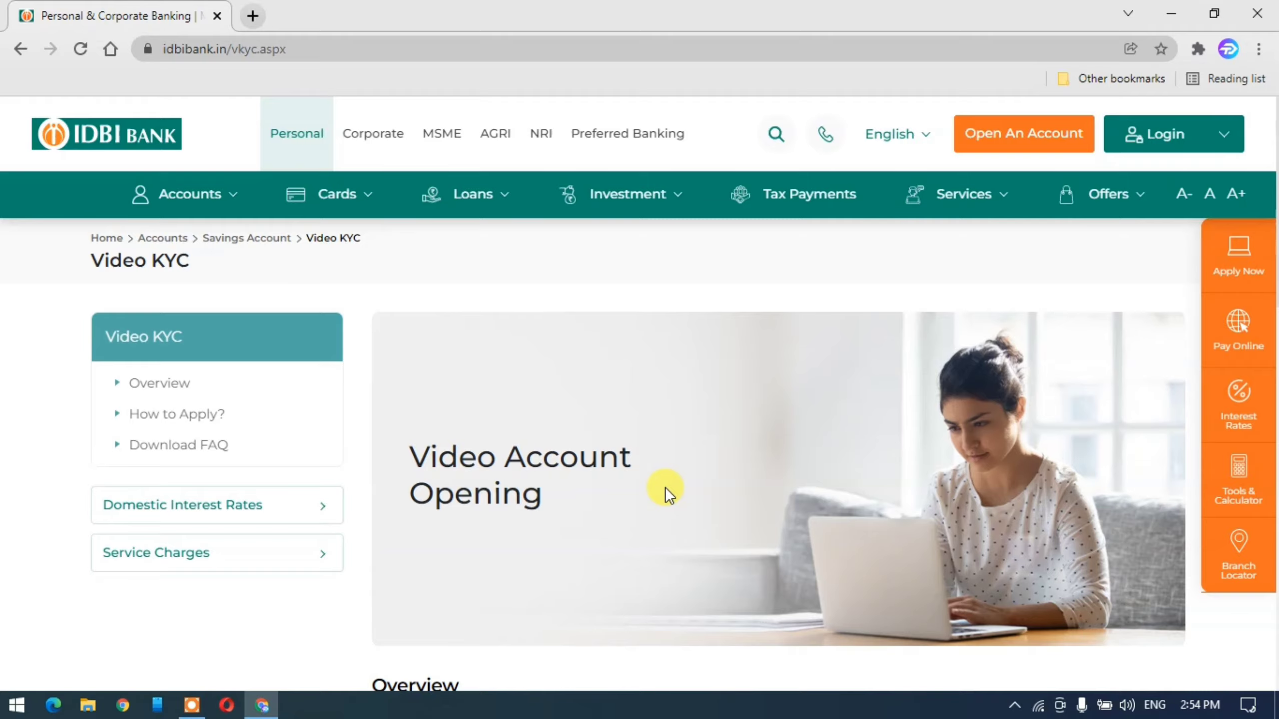
scroll(654, 524, "down", 1)
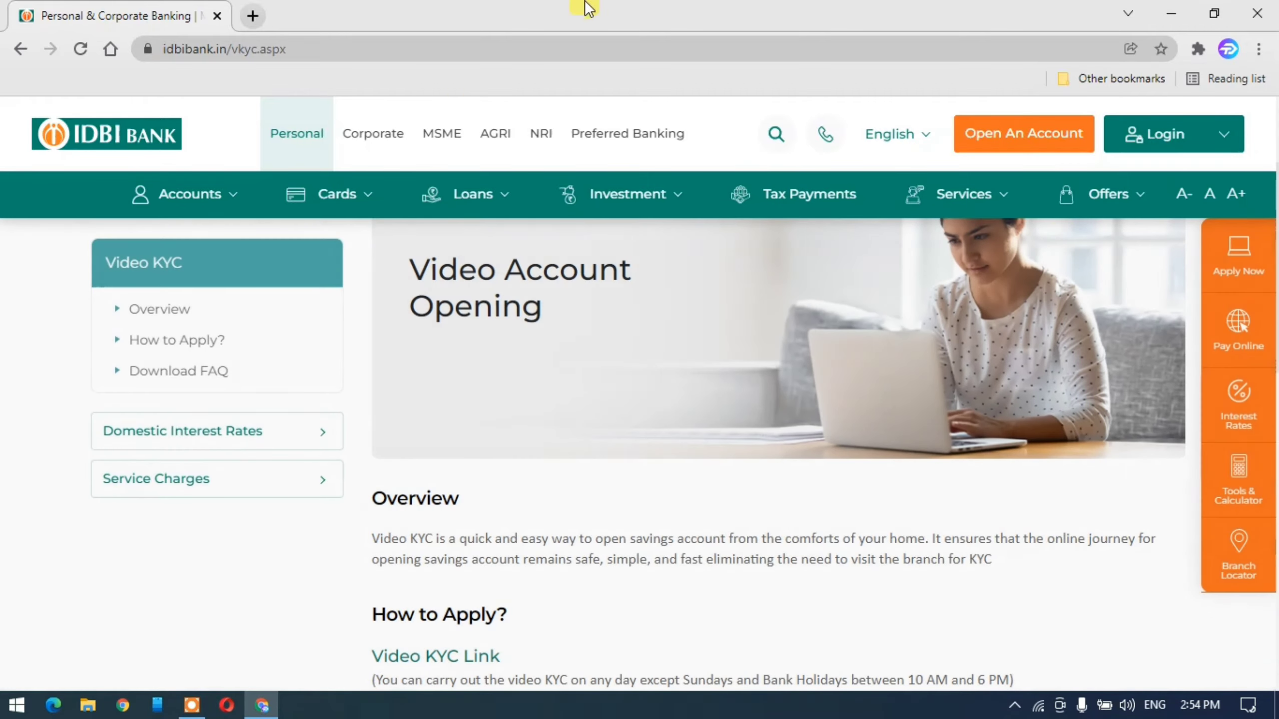
left_click(801, 636)
Review the page's Overview, How to Apply and FAQ sections.
scroll(1107, 610, "down", 3)
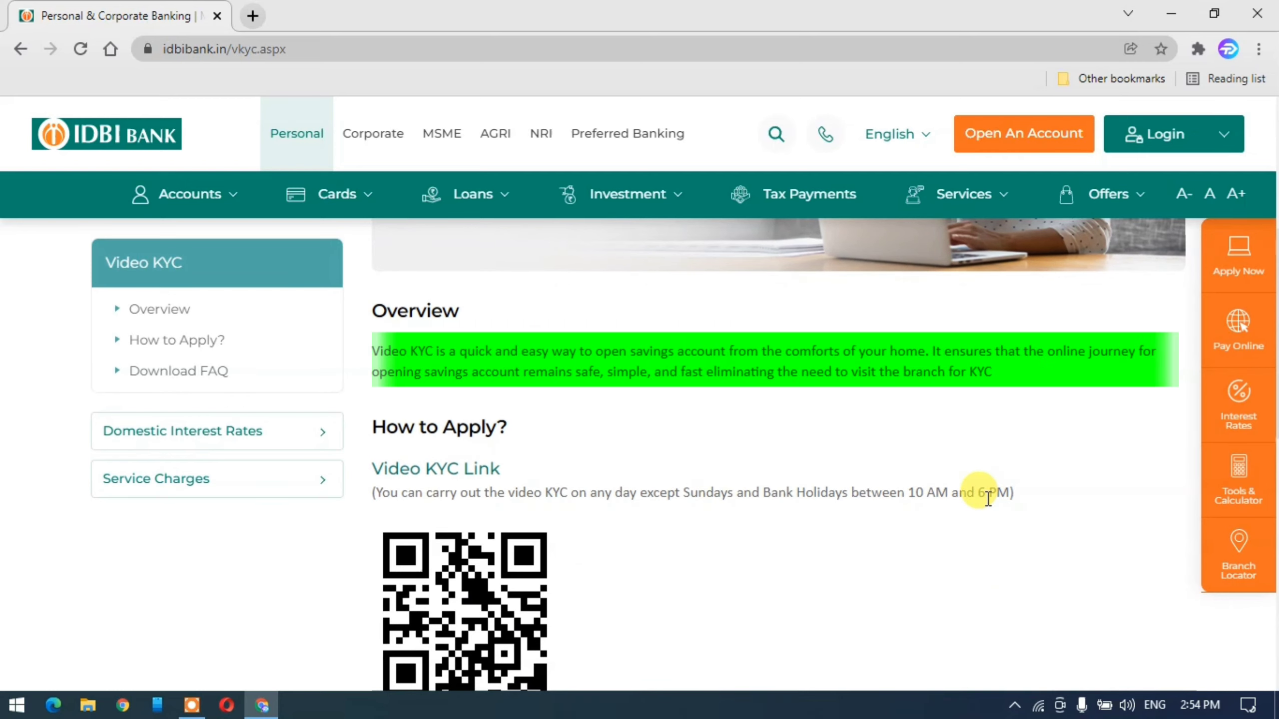
scroll(984, 499, "down", 2)
scroll(974, 501, "down", 1)
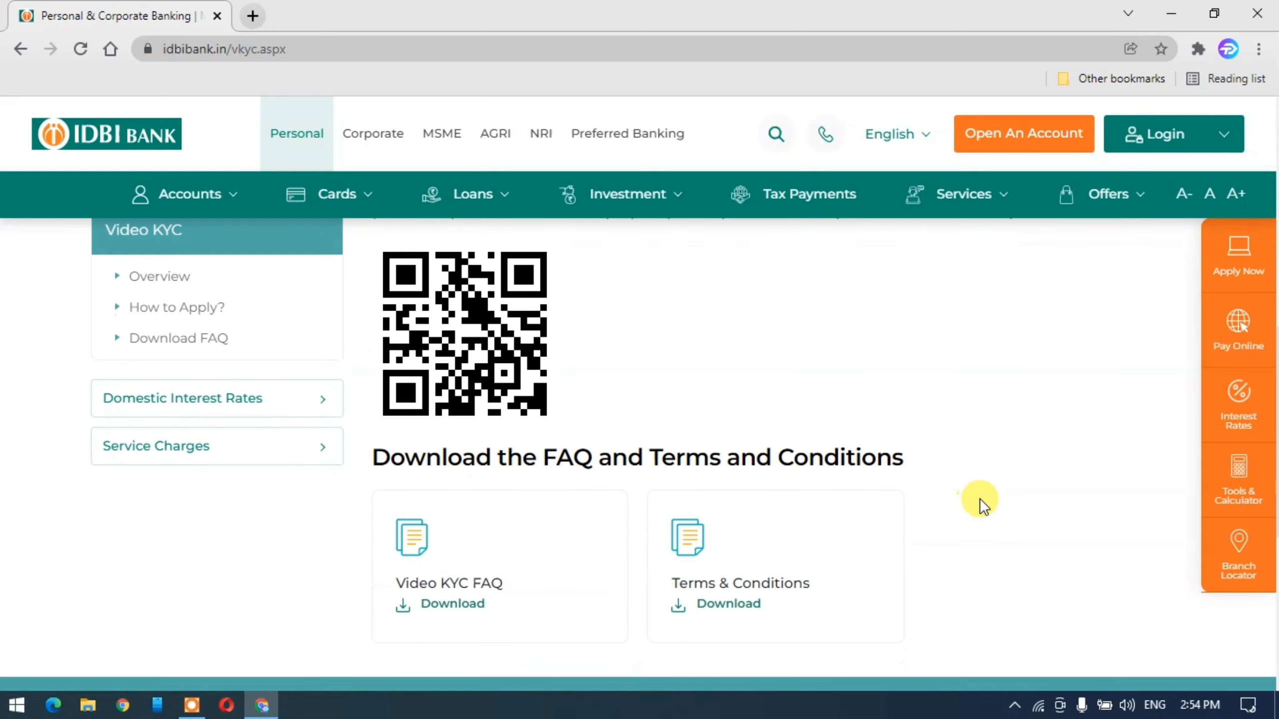
scroll(964, 469, "up", 4)
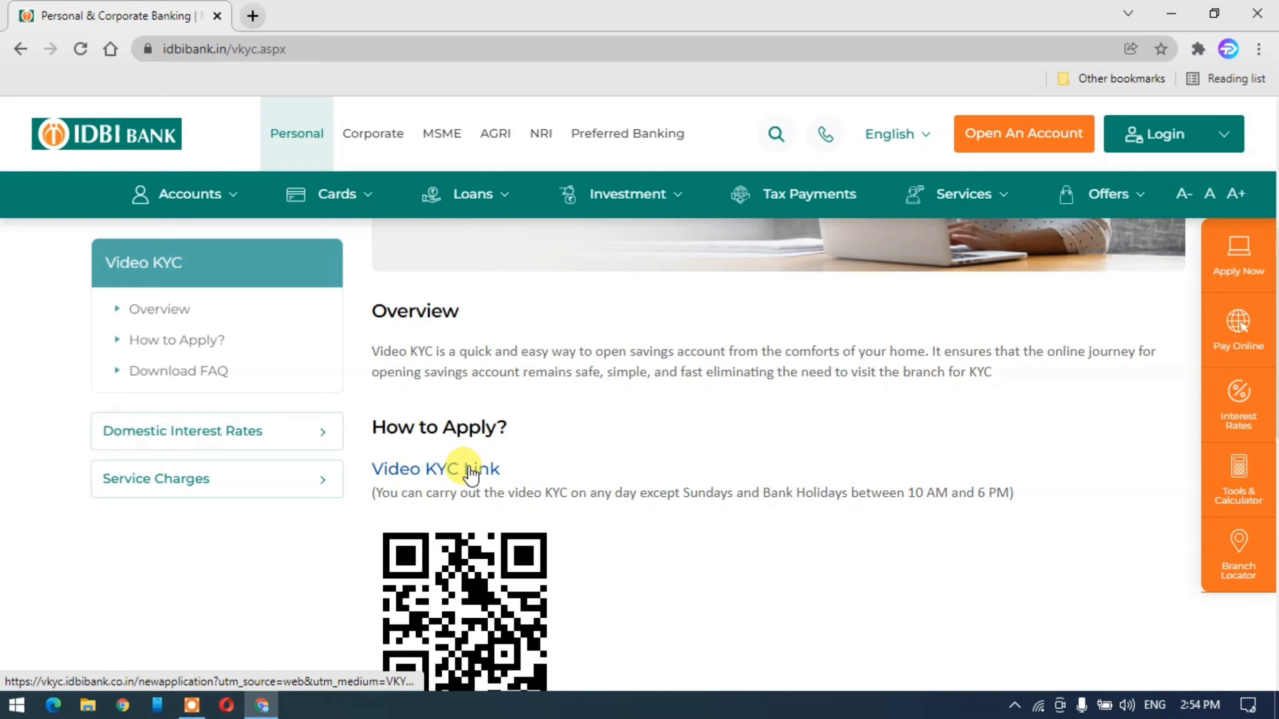
Launch the Video KYC application in a new tab, tick every consent declaration, and continue.
left_click(444, 478)
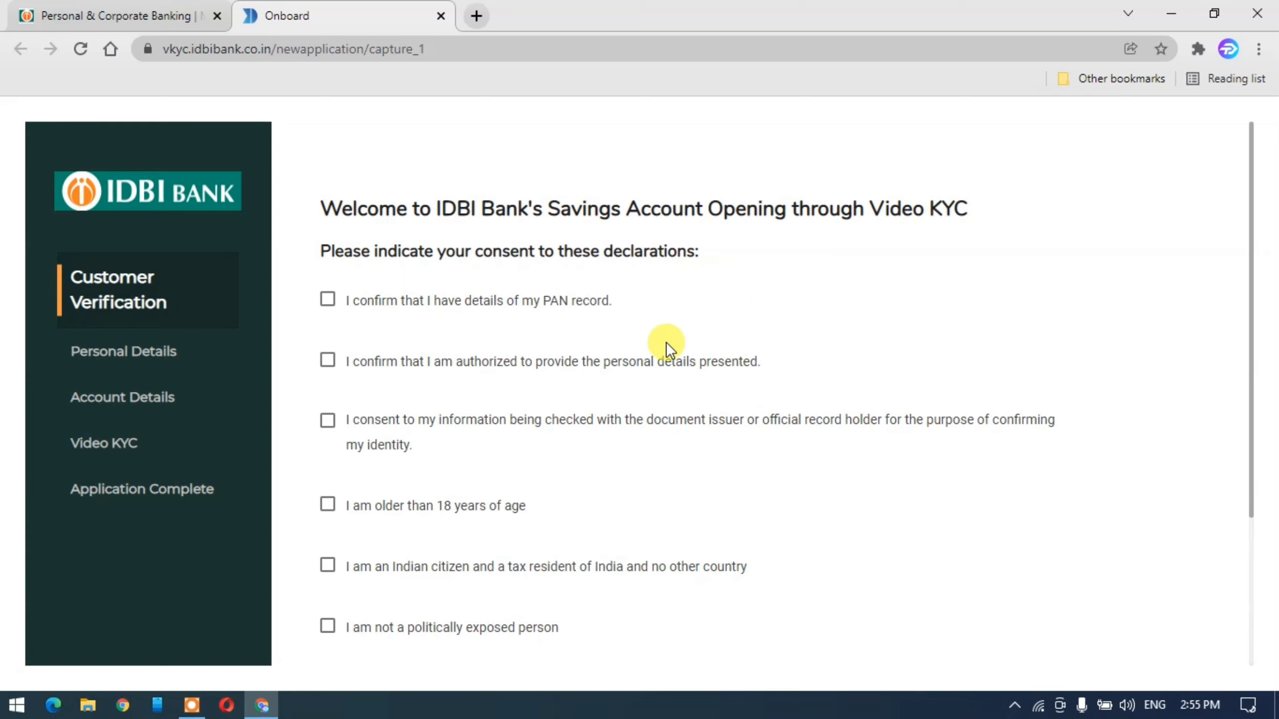
scroll(665, 343, "down", 2)
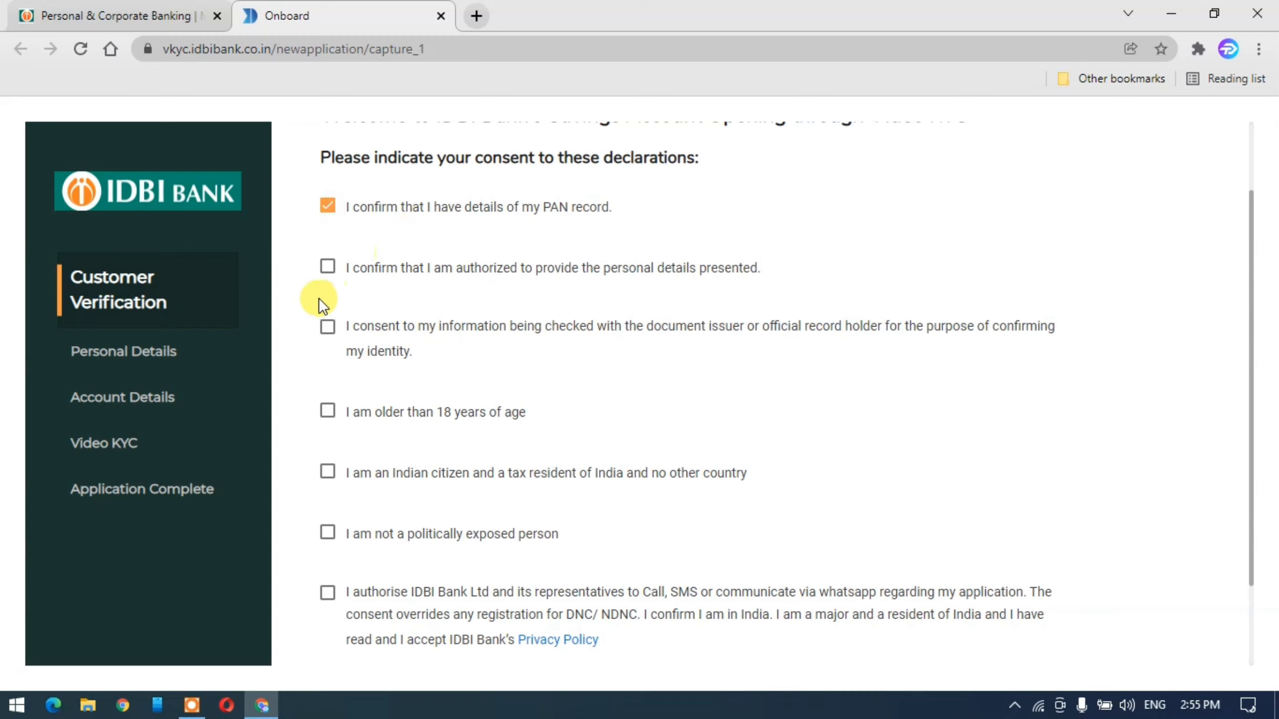
left_click(327, 267)
left_click(327, 327)
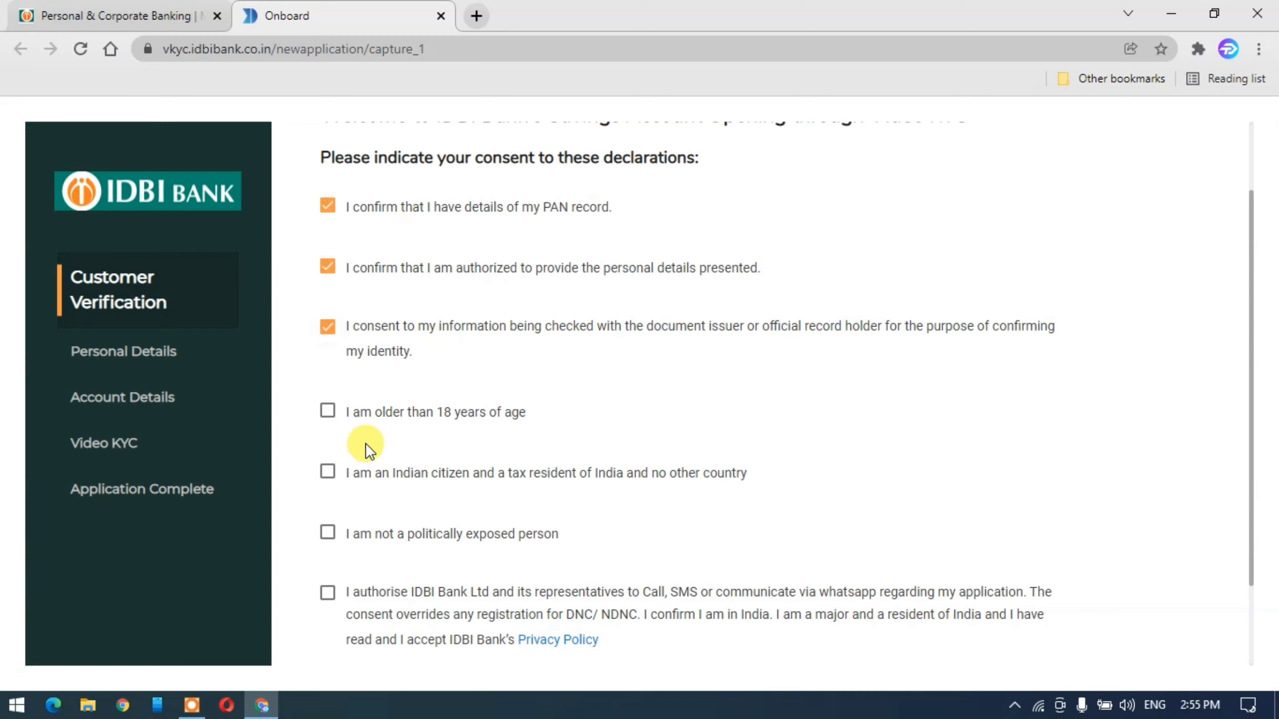
left_click(327, 411)
scroll(451, 406, "down", 2)
left_click(327, 364)
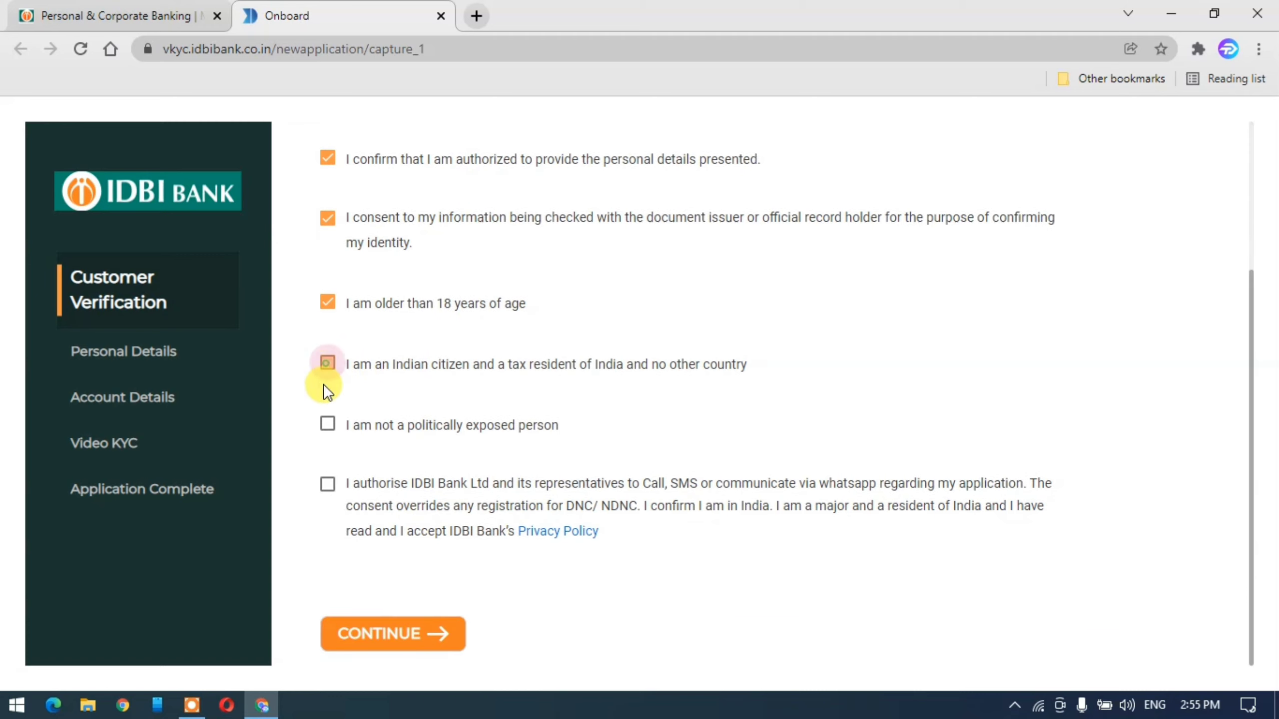
left_click(327, 425)
left_click(327, 484)
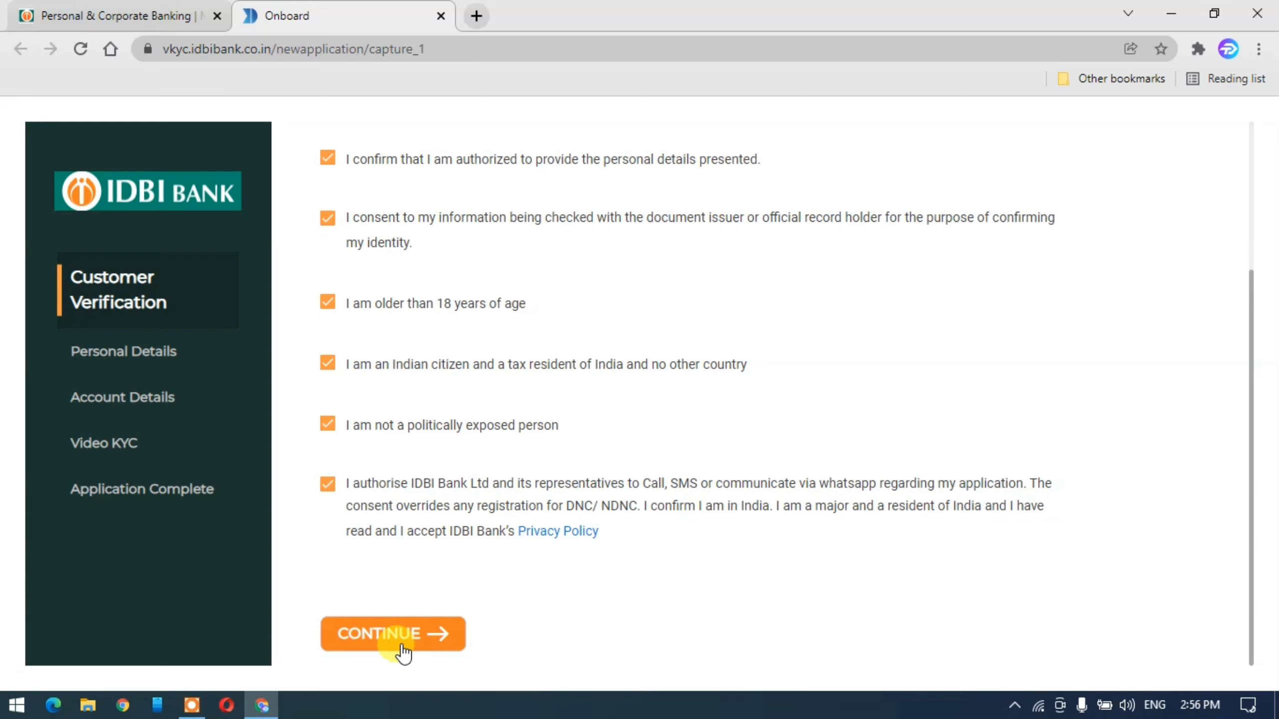
left_click(390, 632)
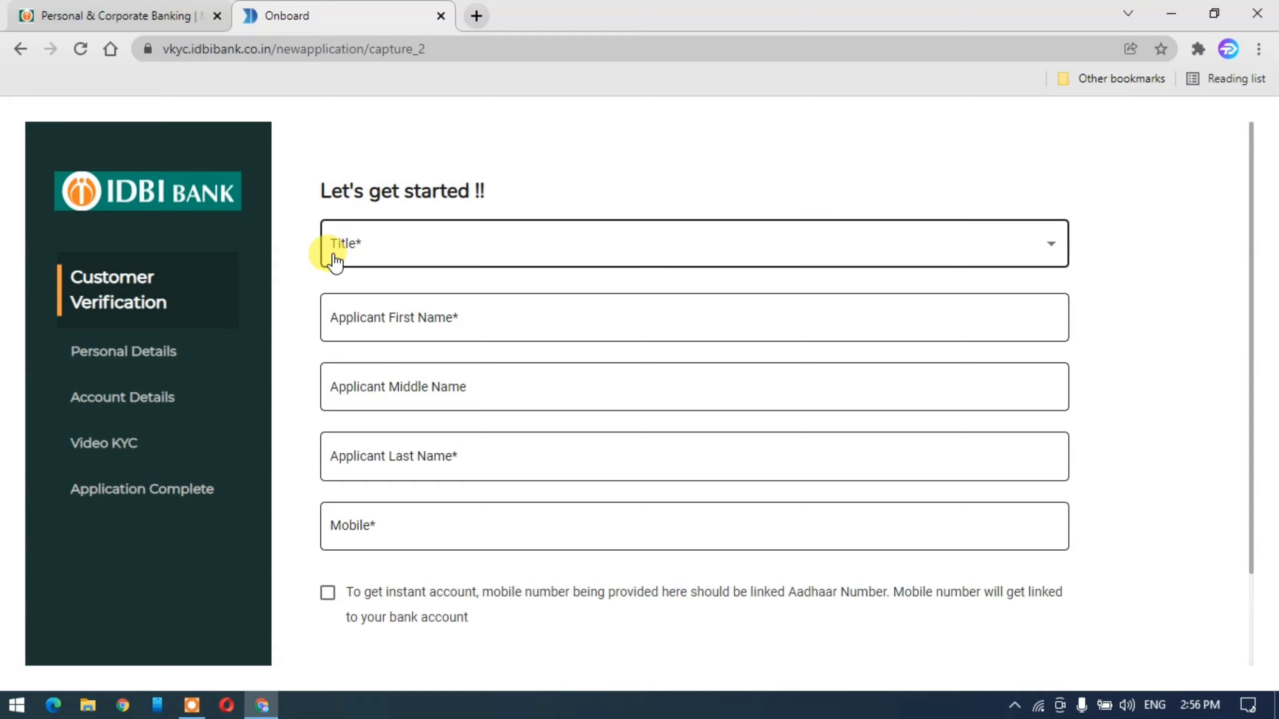
Fill in the applicant's title, names and mobile number, accept the Aadhaar-linked condition, and submit.
left_click(370, 234)
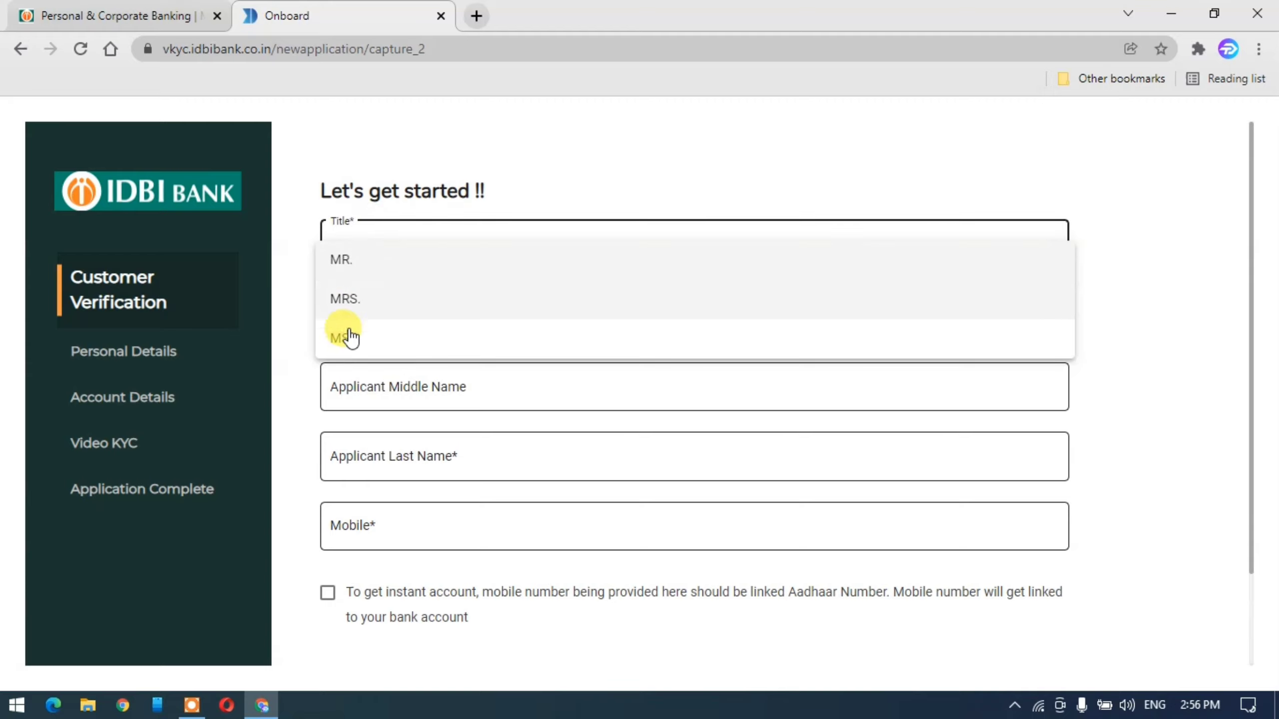
left_click(295, 250)
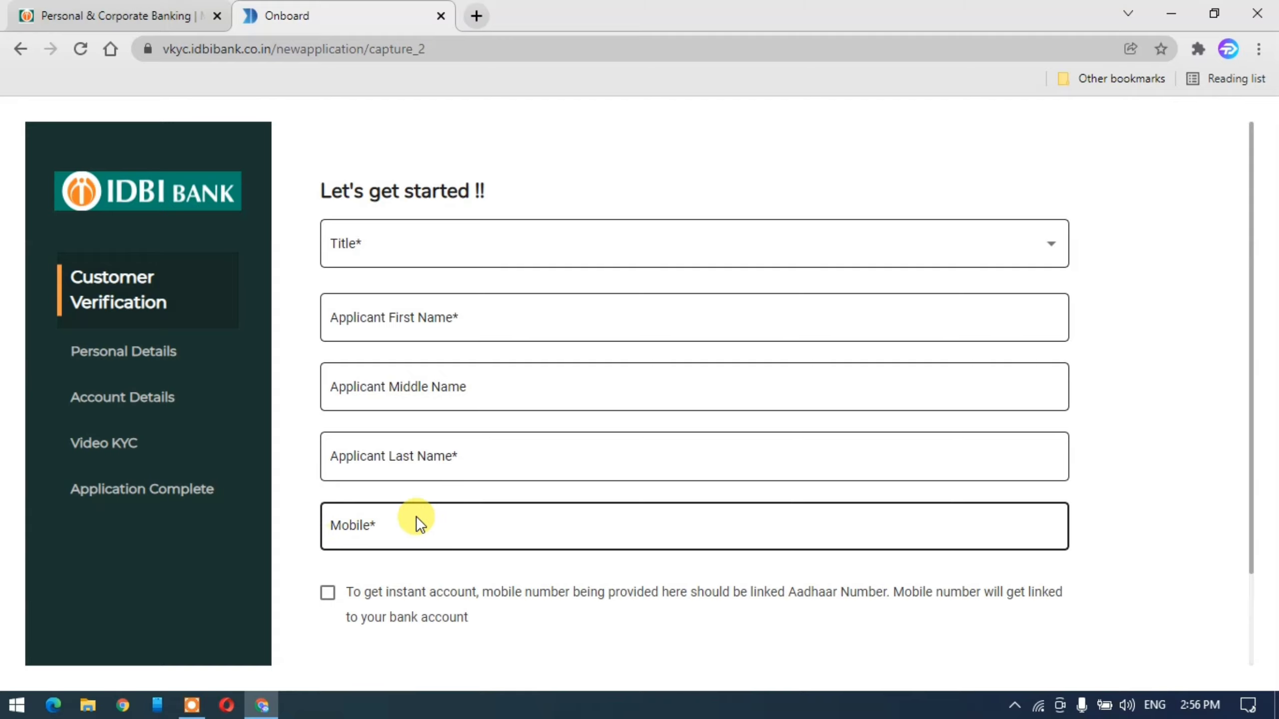
scroll(387, 519, "down", 2)
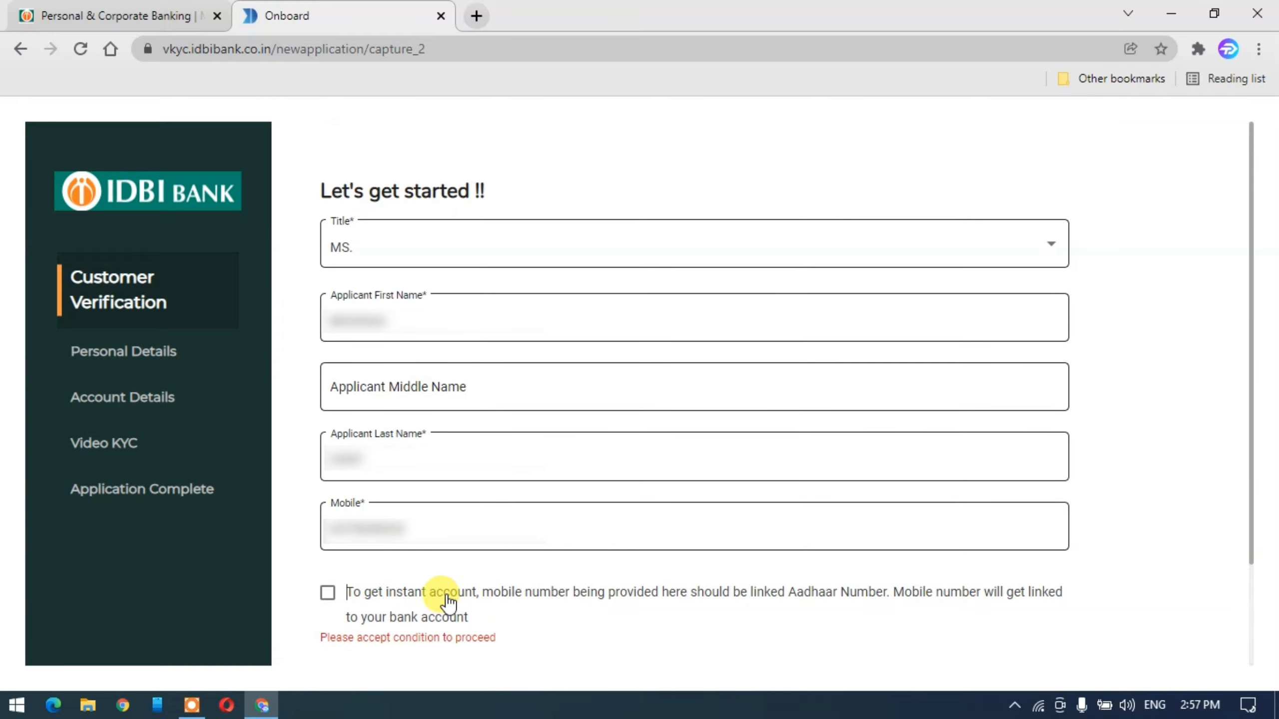
left_click(329, 595)
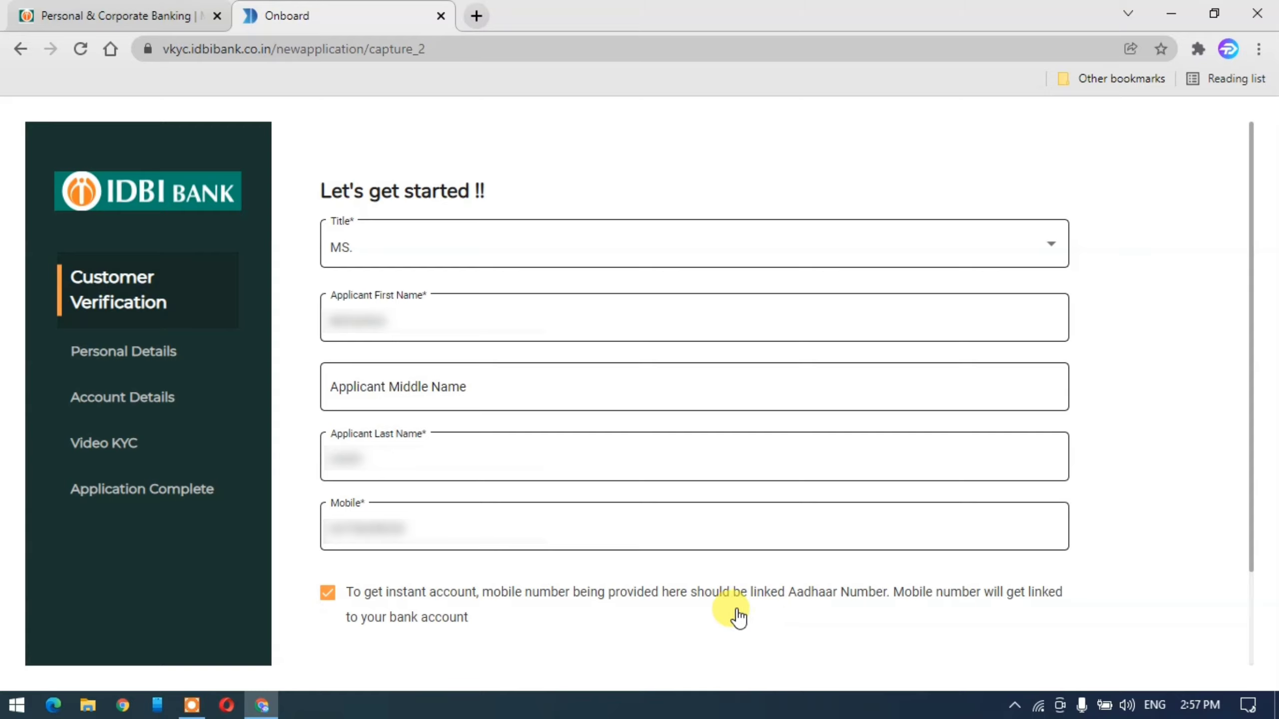
scroll(734, 612, "down", 3)
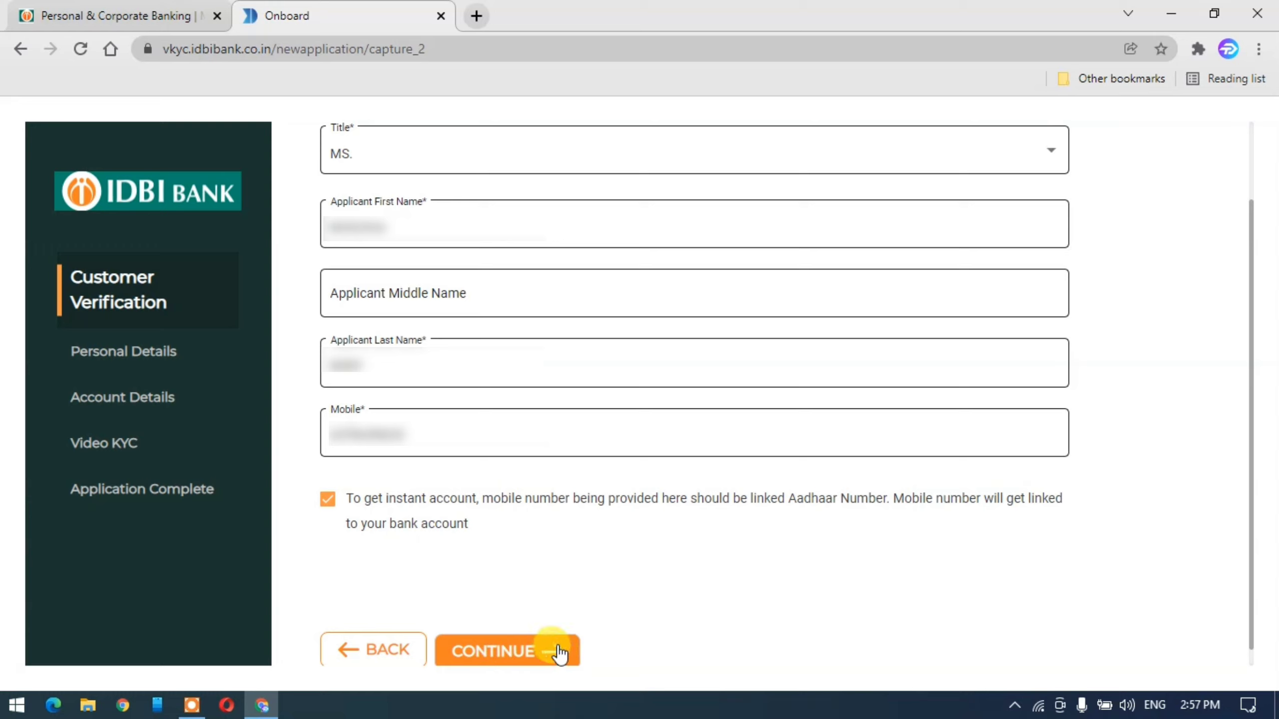
left_click(534, 651)
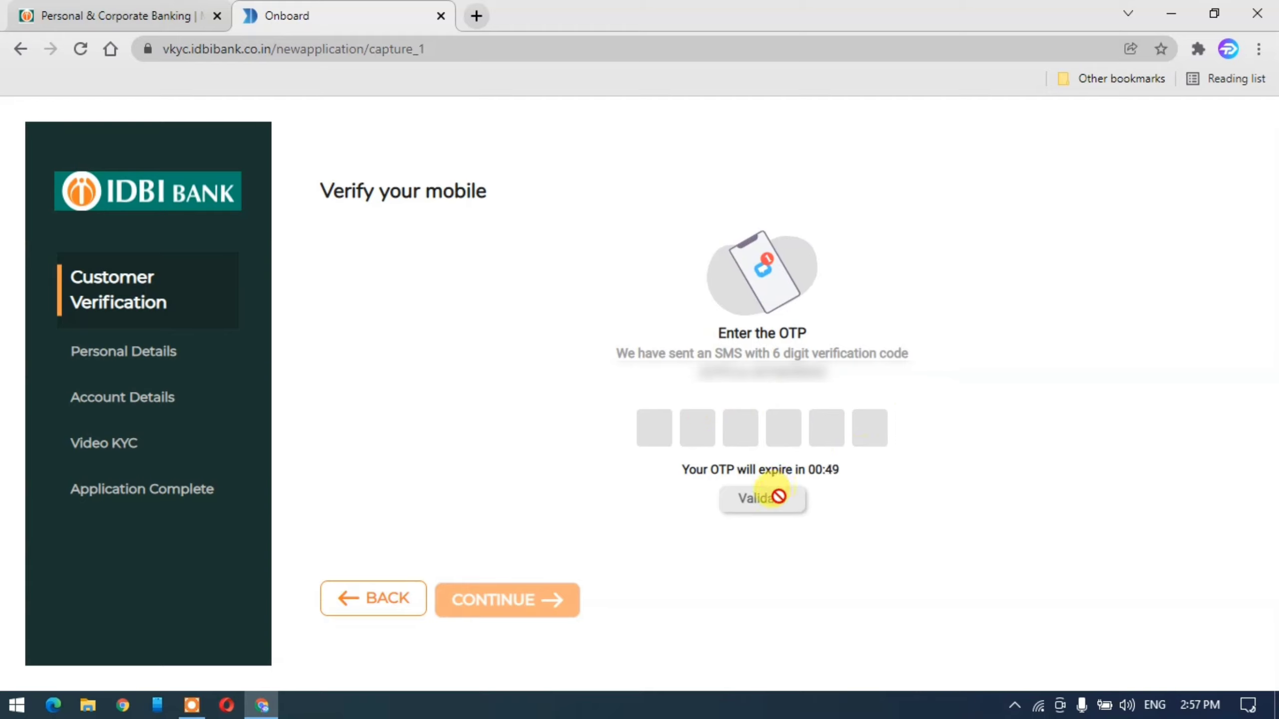
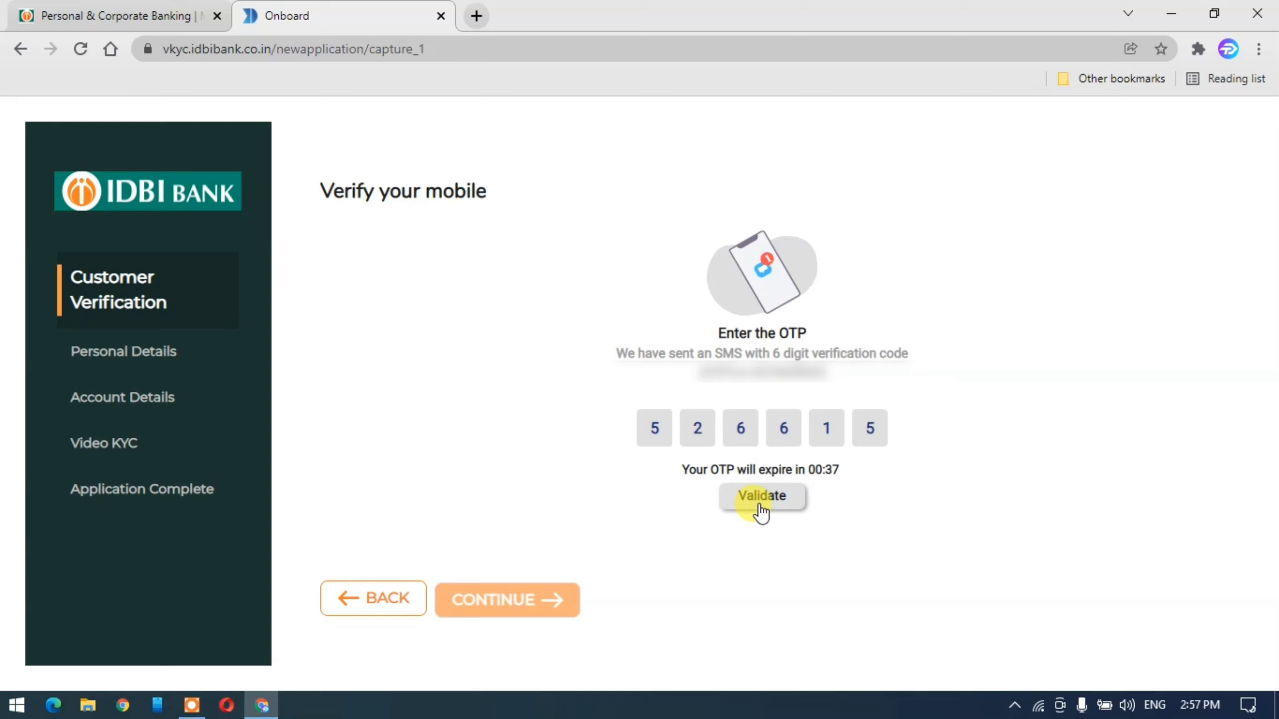
Enter and validate the 6-digit SMS verification code, then continue to the email step.
left_click(760, 504)
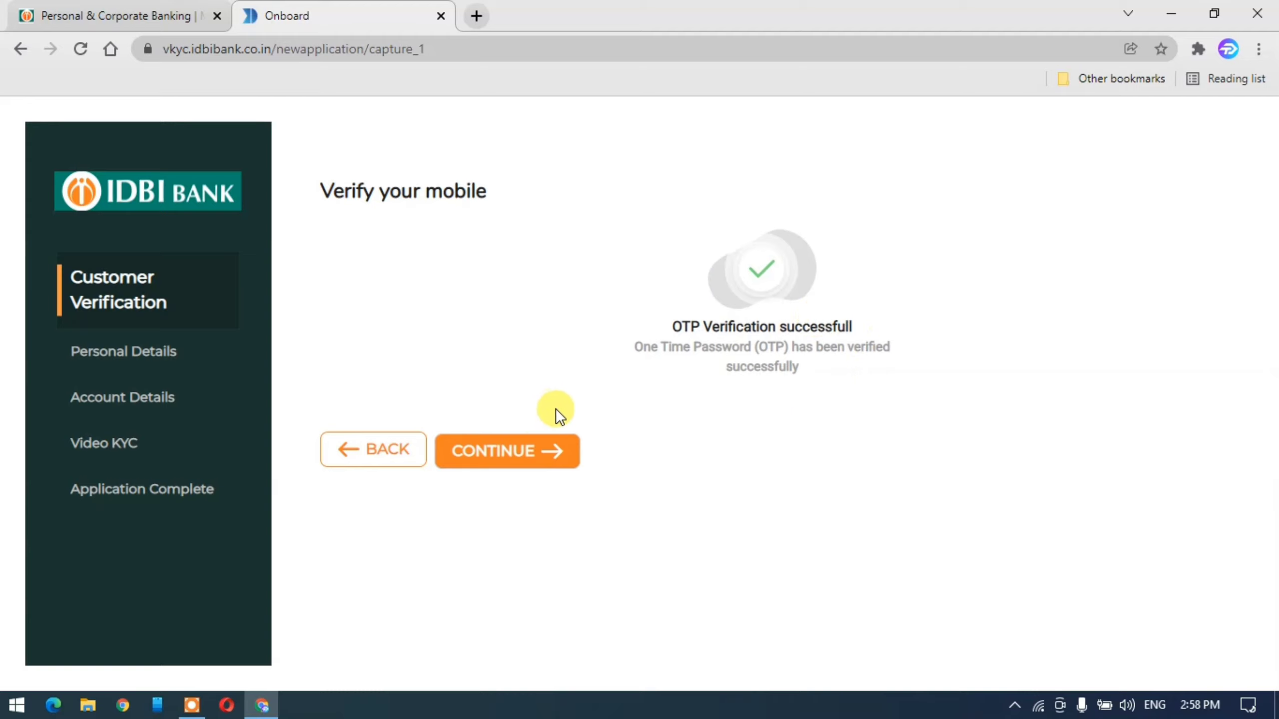
left_click(523, 454)
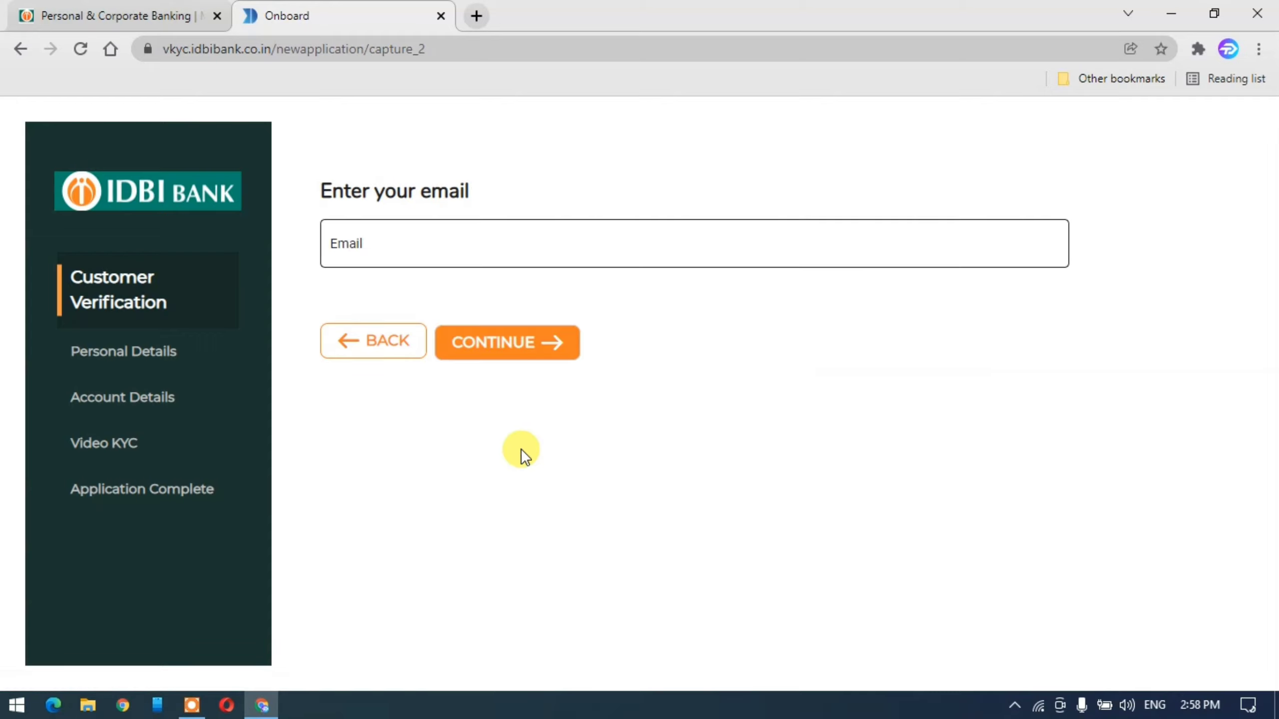
Paste the applicant's email address, validate the emailed verification code, and continue.
left_click(335, 242)
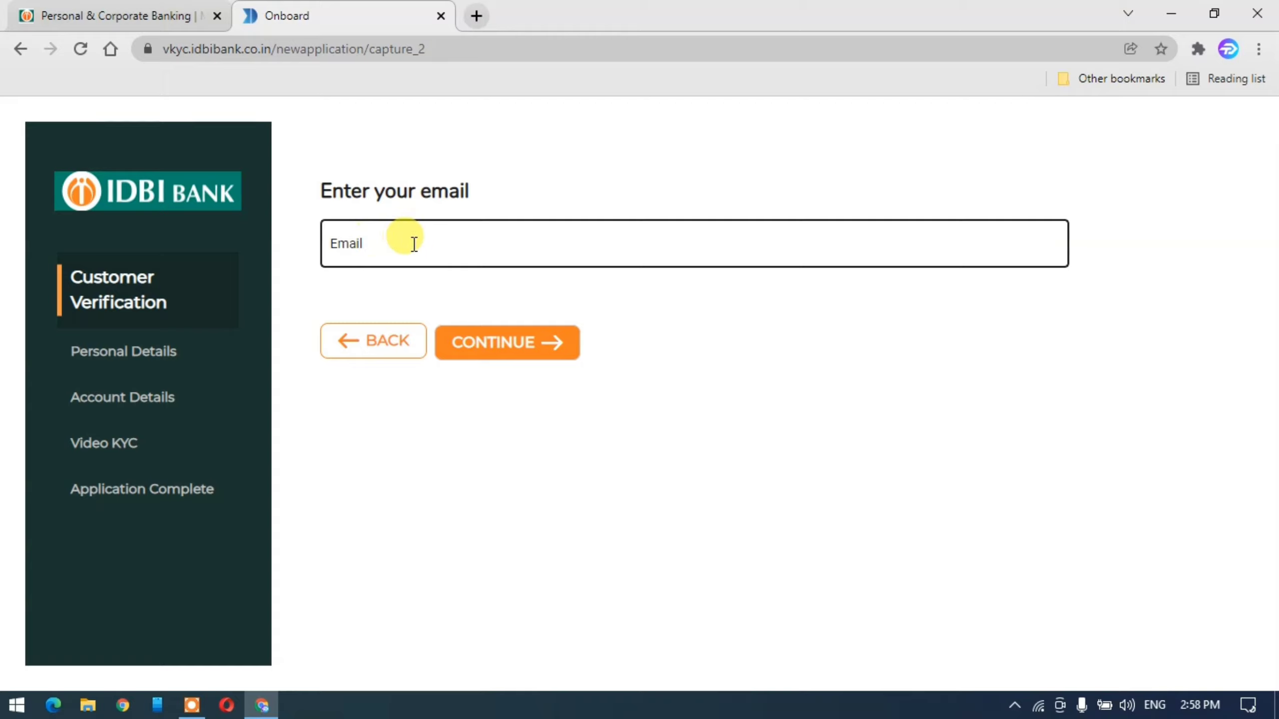
left_click(353, 244)
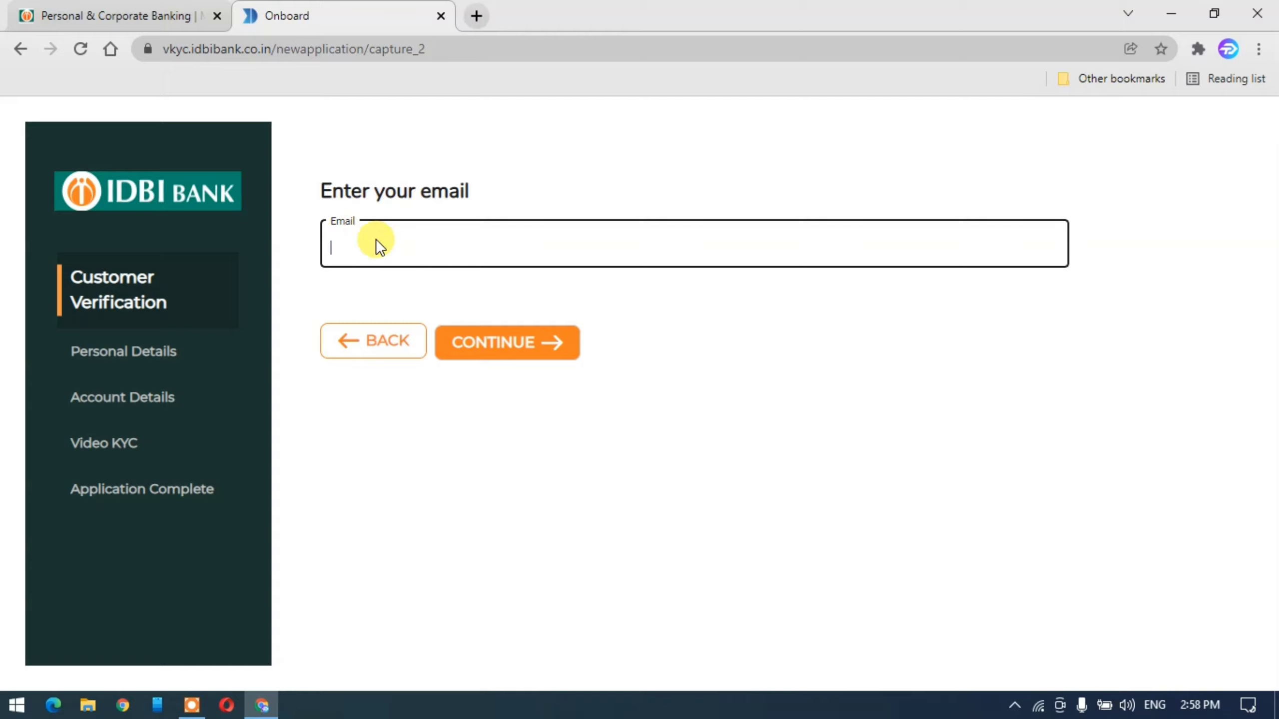
key("ctrl+v")
left_click(480, 314)
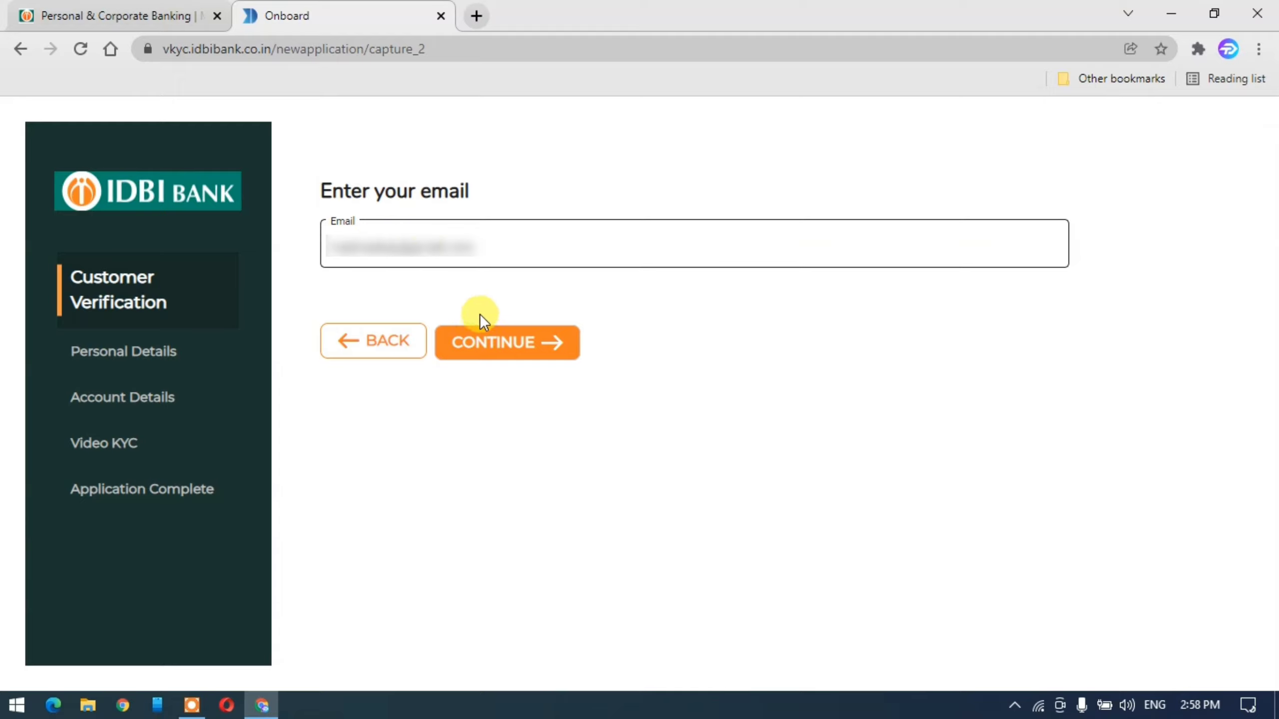
left_click(519, 345)
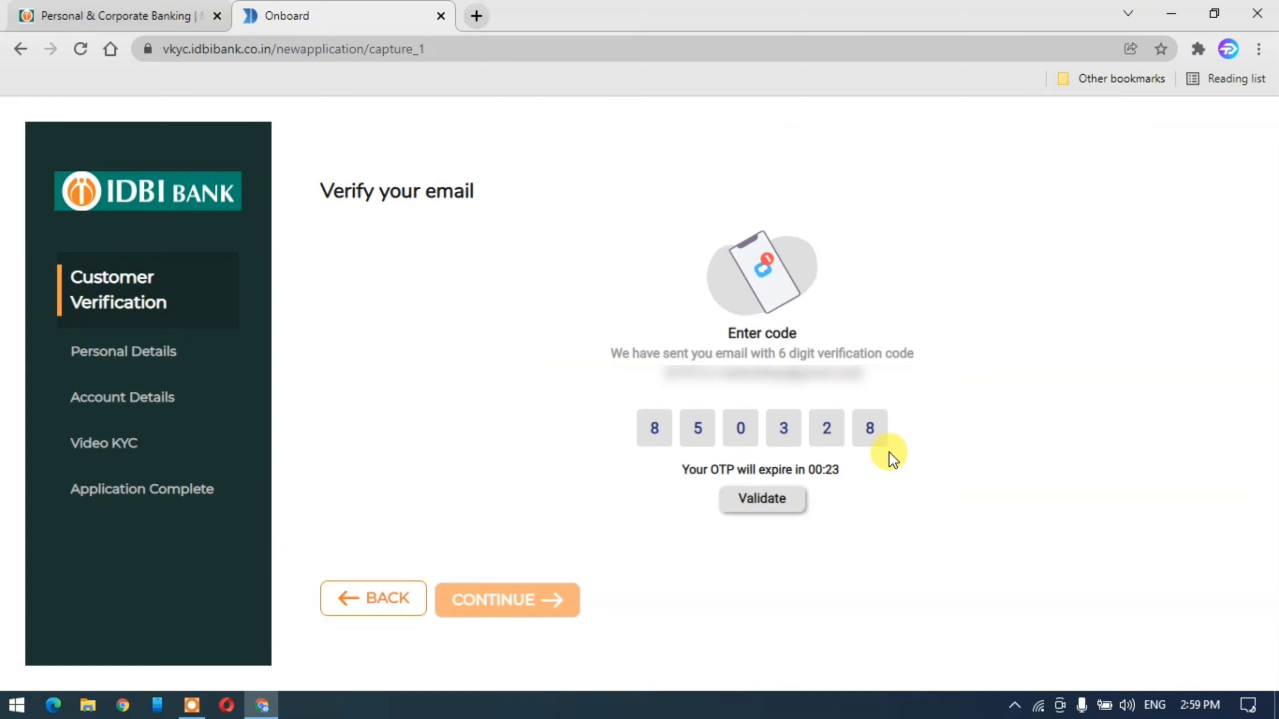
left_click(755, 495)
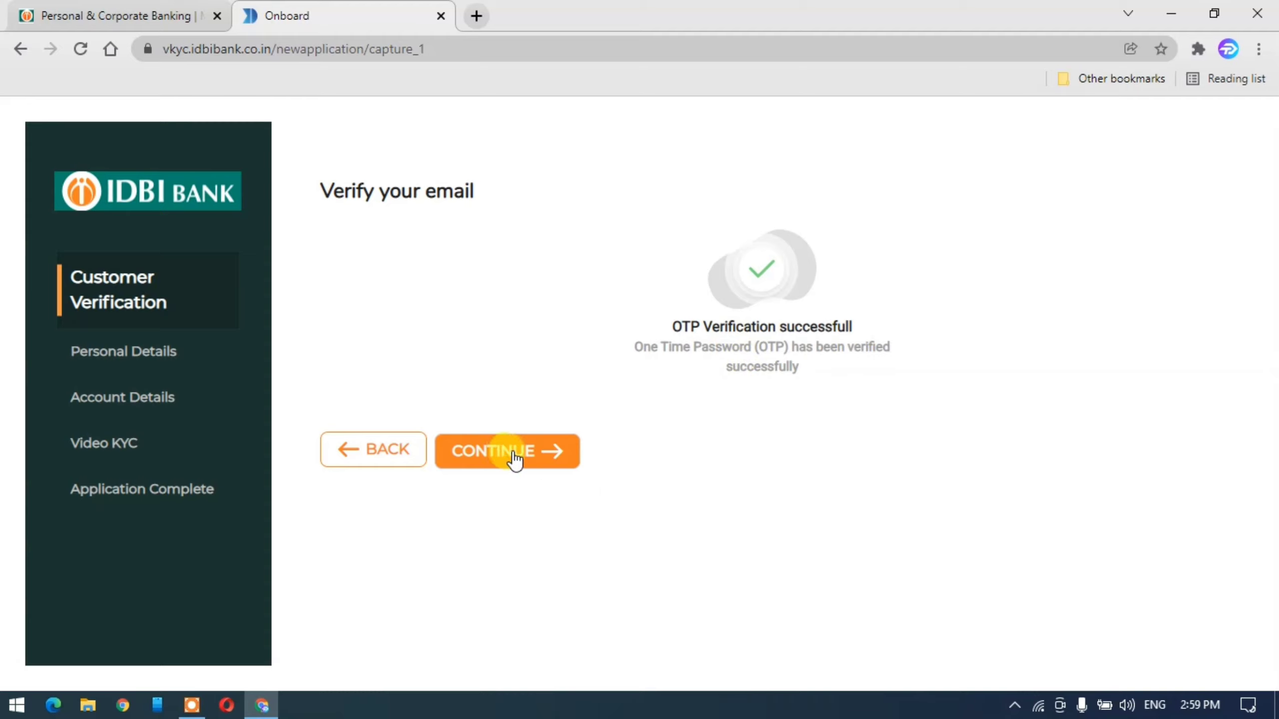
left_click(536, 456)
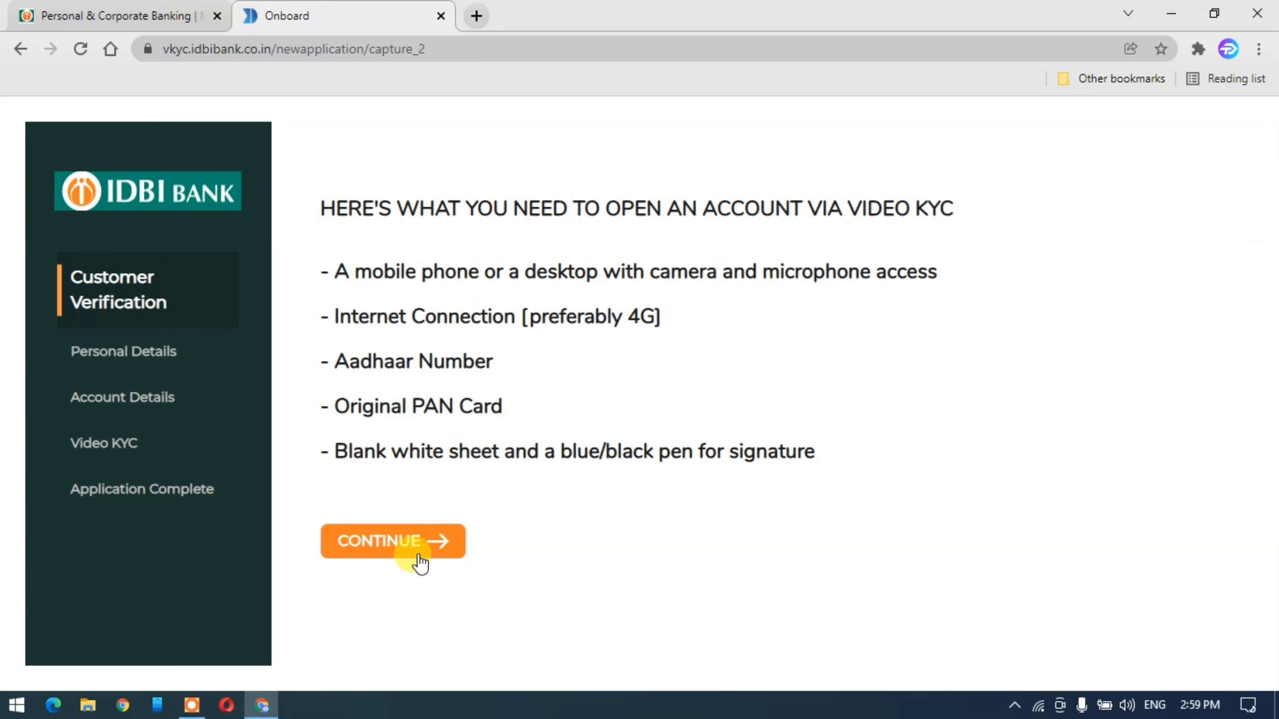
Continue past the camera, 4G internet, Aadhaar and PAN card requirements list.
left_click(408, 540)
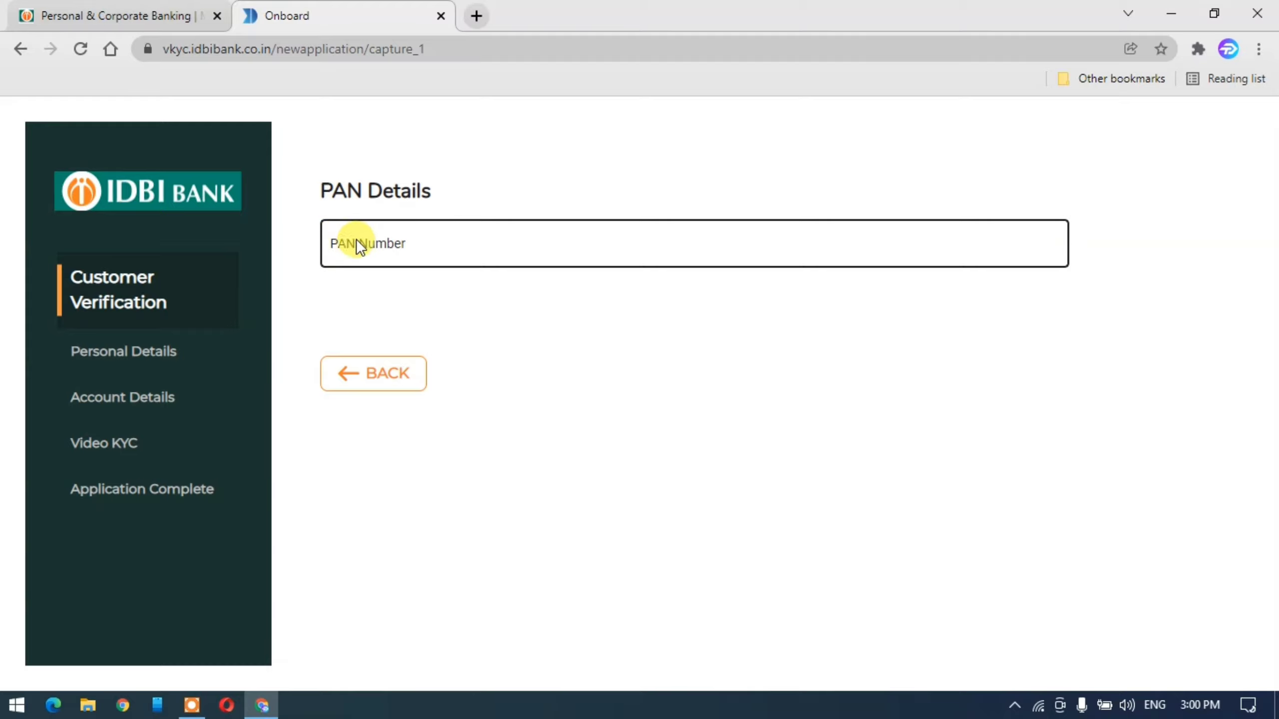
Paste and validate the PAN number, then accept the name details taken from the PAN.
left_click(386, 239)
key("ctrl+v")
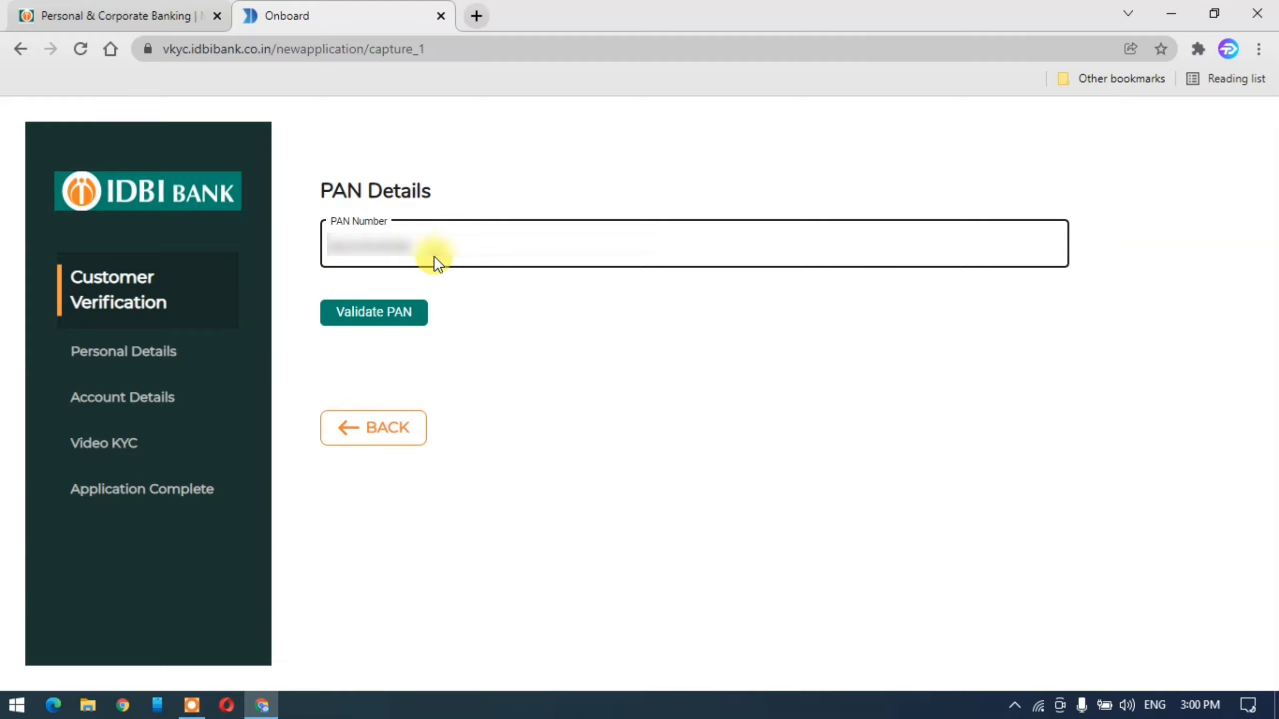
left_click(380, 317)
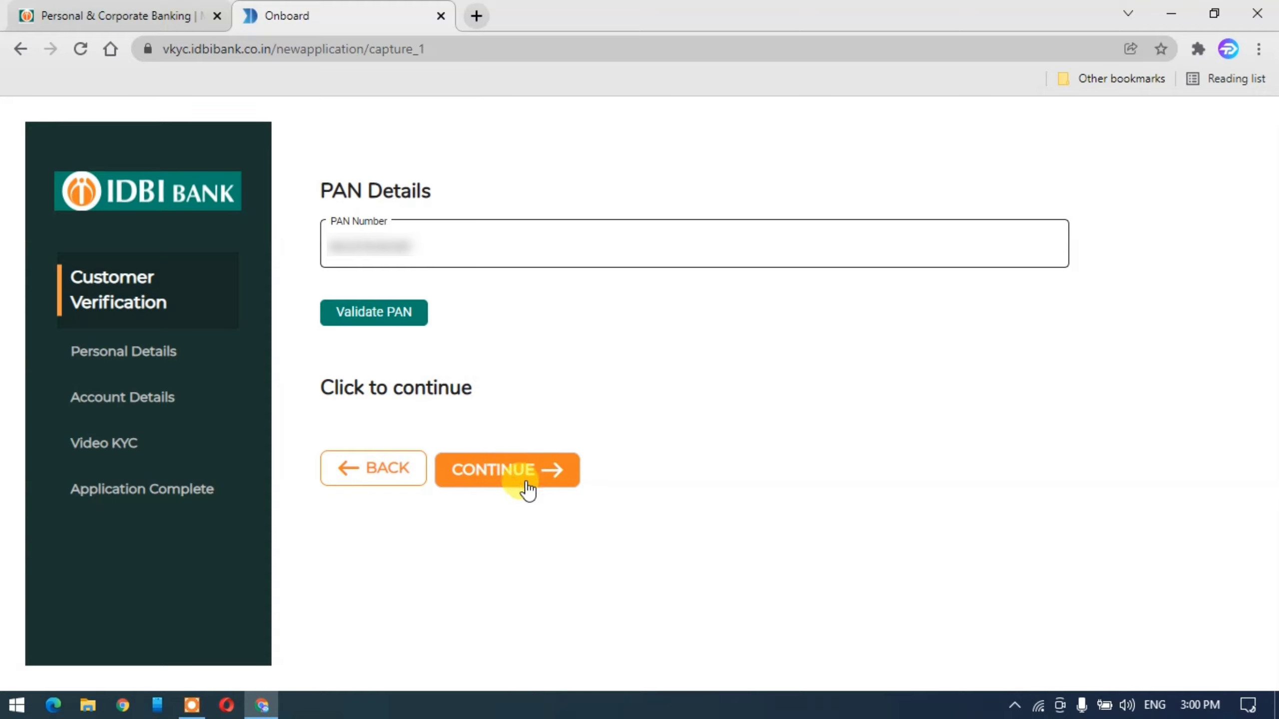
left_click(516, 466)
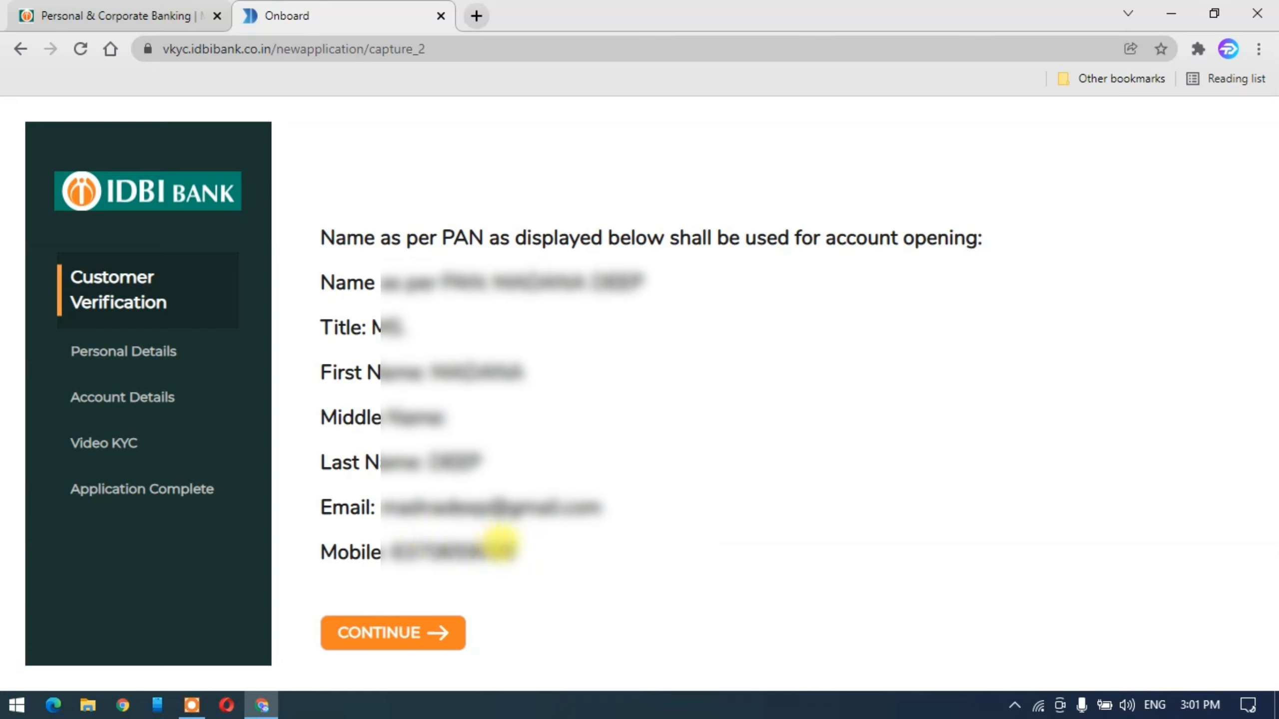
left_click(399, 635)
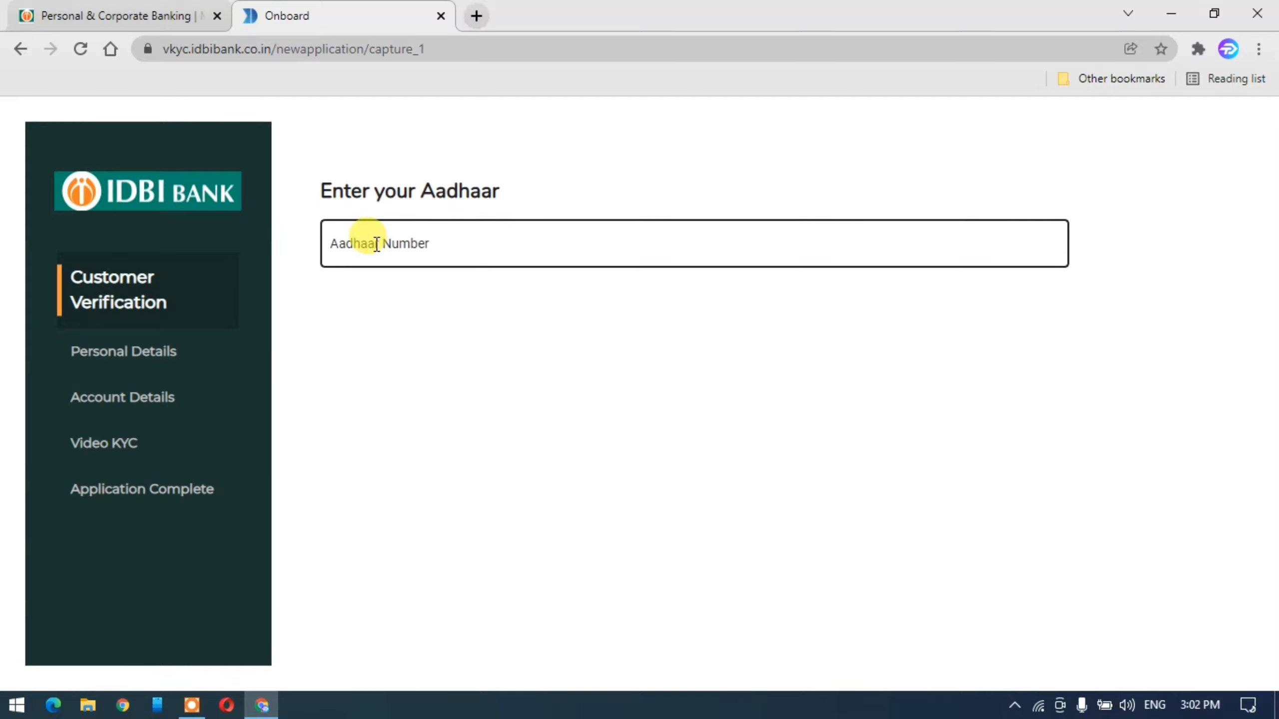
Paste and validate the Aadhaar number, then enter and submit the six-digit UIDAI OTP.
left_click(409, 244)
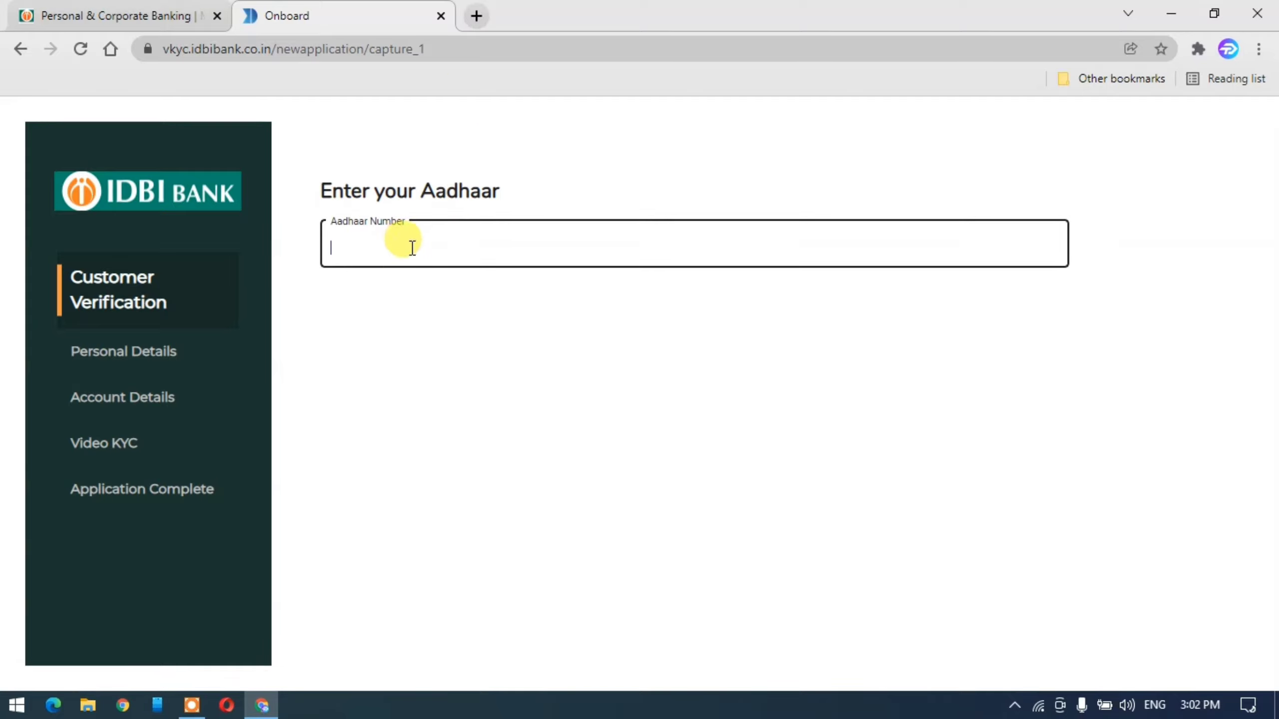
left_click(301, 258)
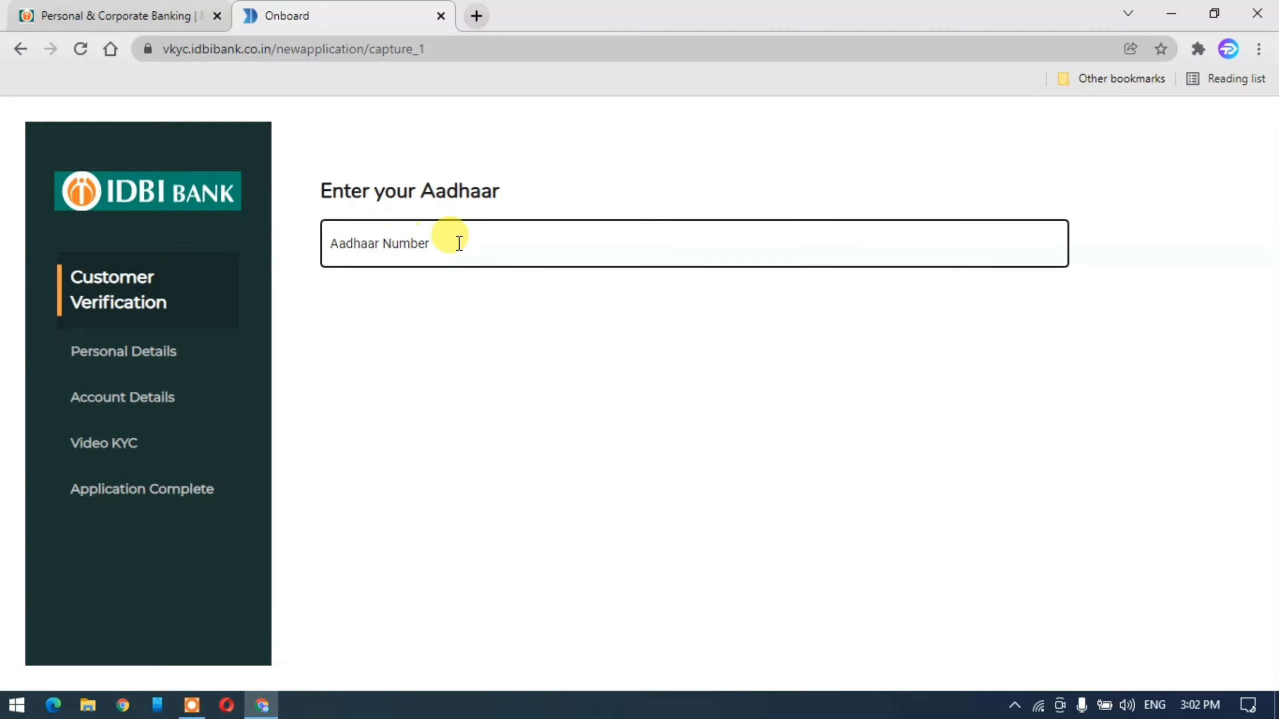
left_click(381, 263)
key("ctrl+v")
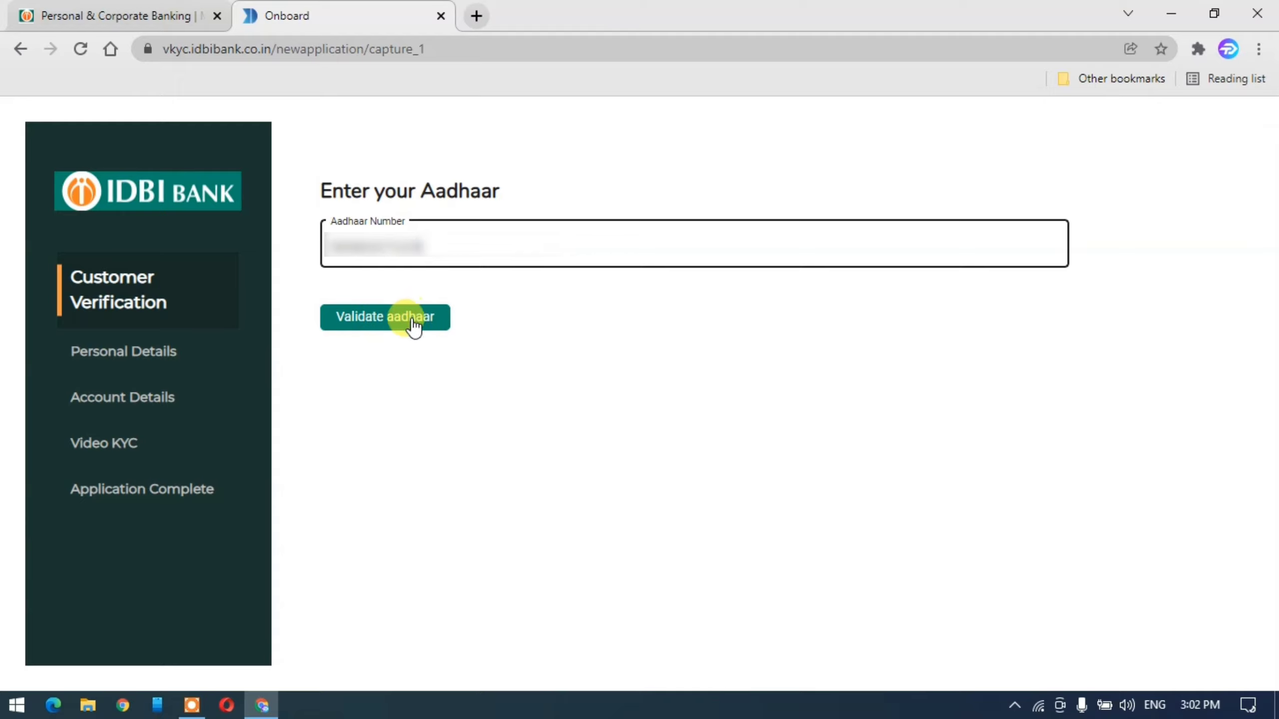
left_click(388, 322)
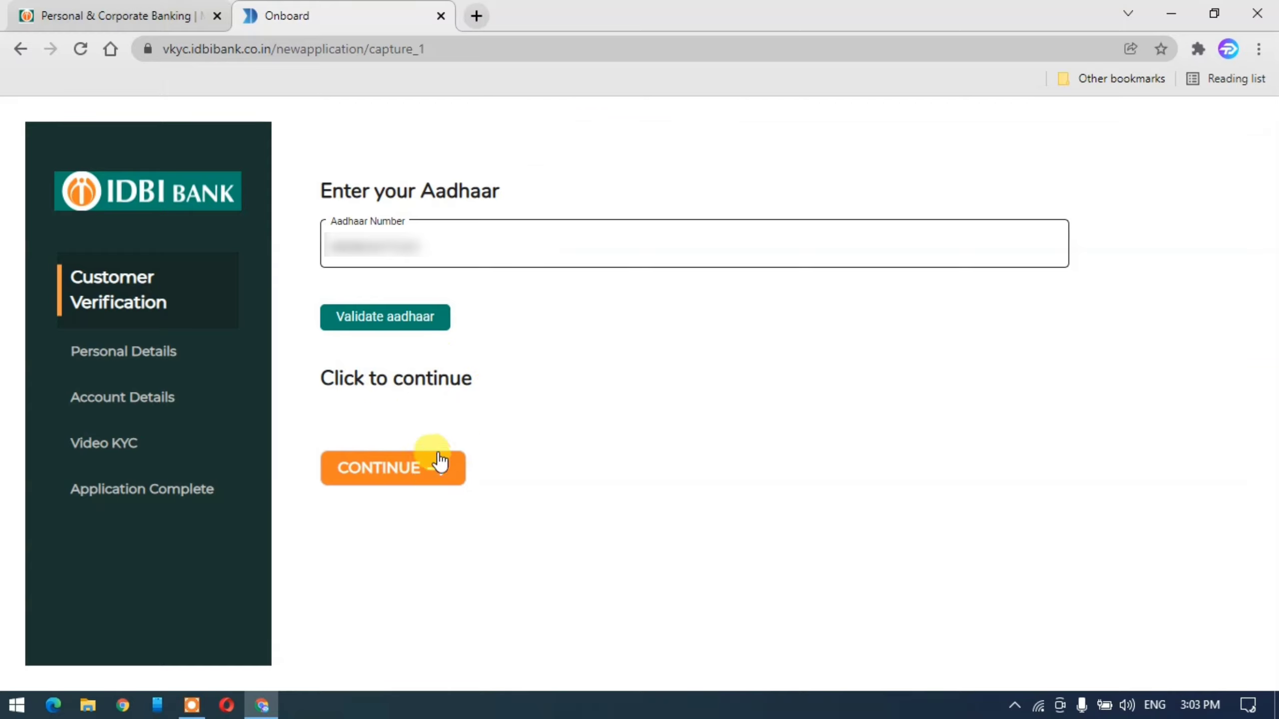
left_click(396, 471)
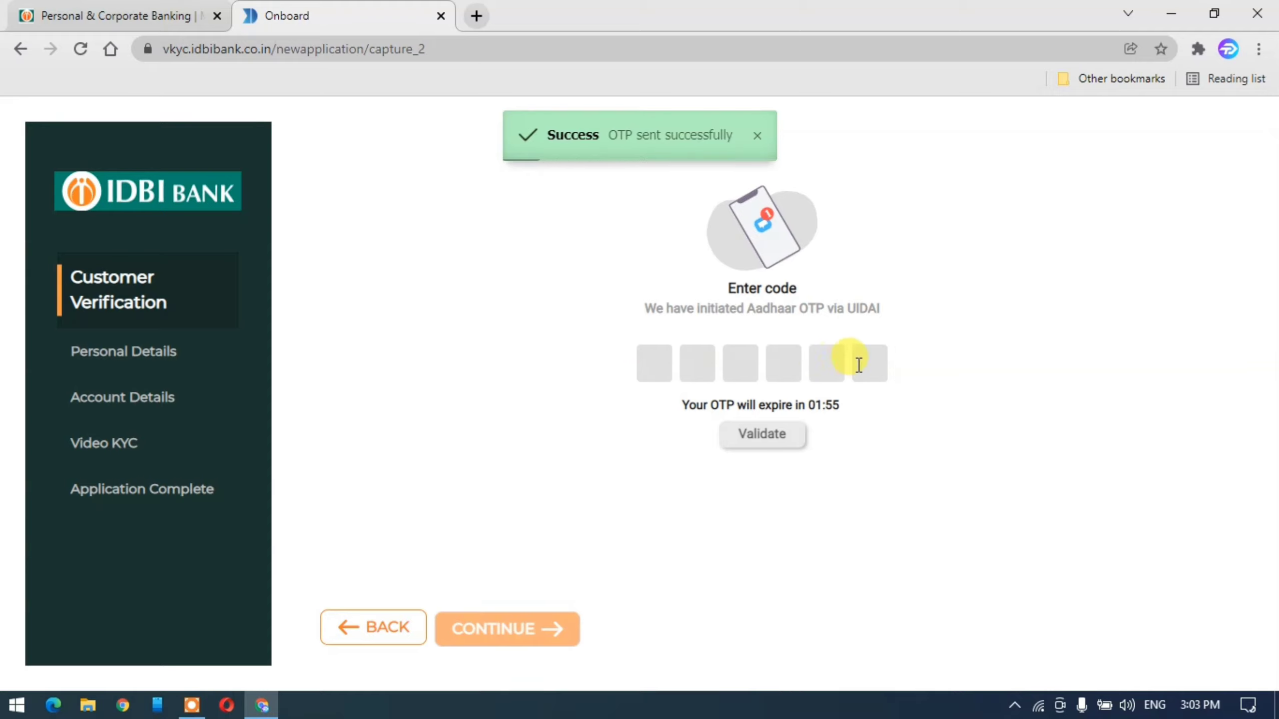
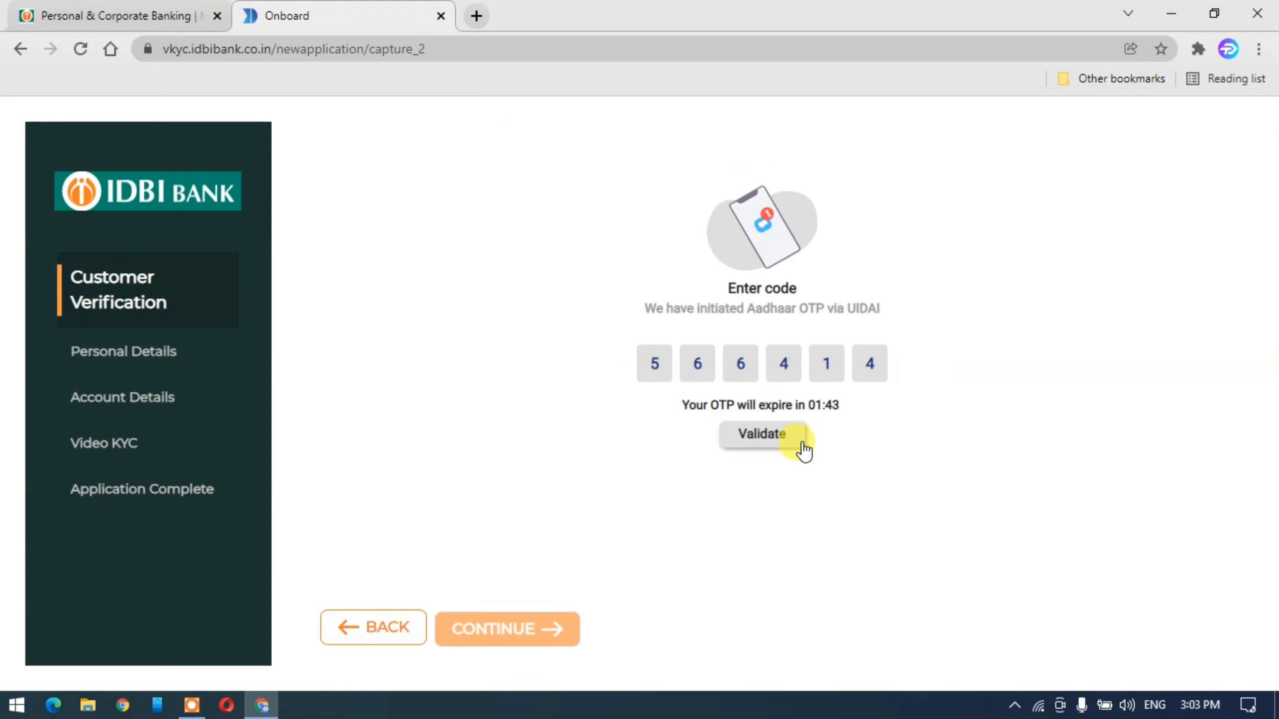
left_click(763, 435)
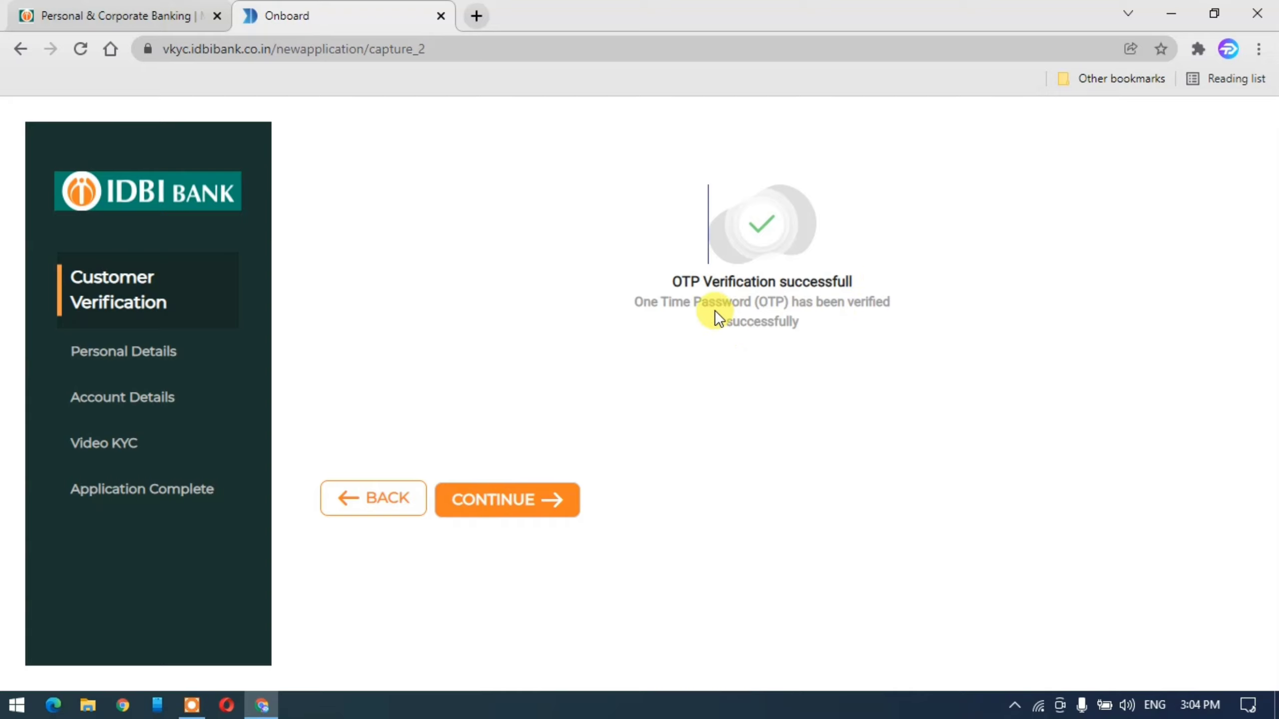
Continue to the About you form and go through the Father's, Mother's and Maiden Name fields.
left_click(506, 499)
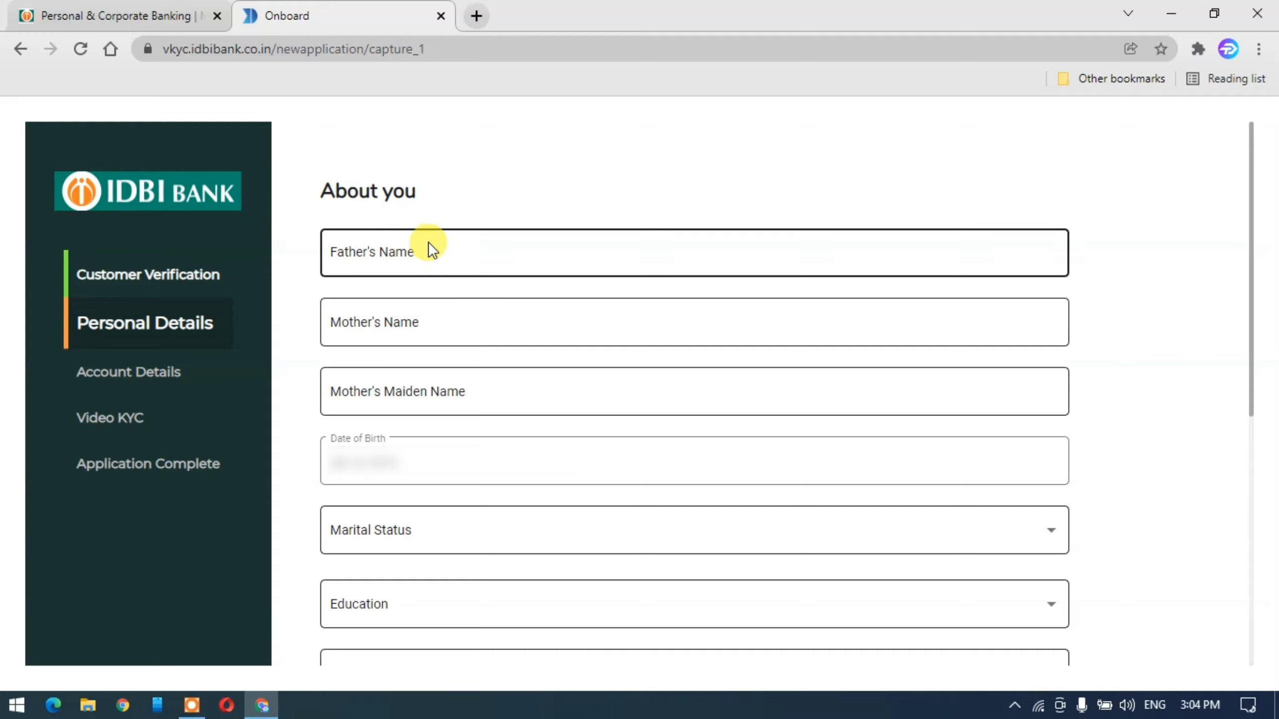
left_click(391, 252)
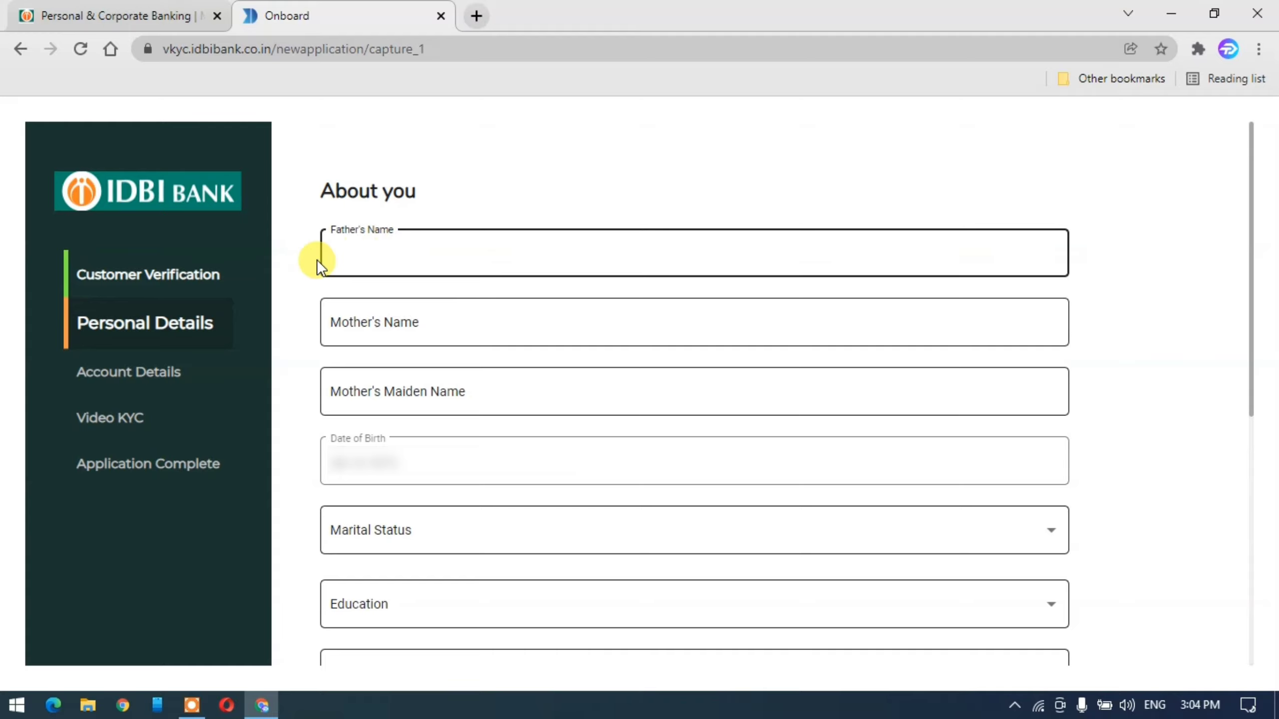
left_click(286, 272)
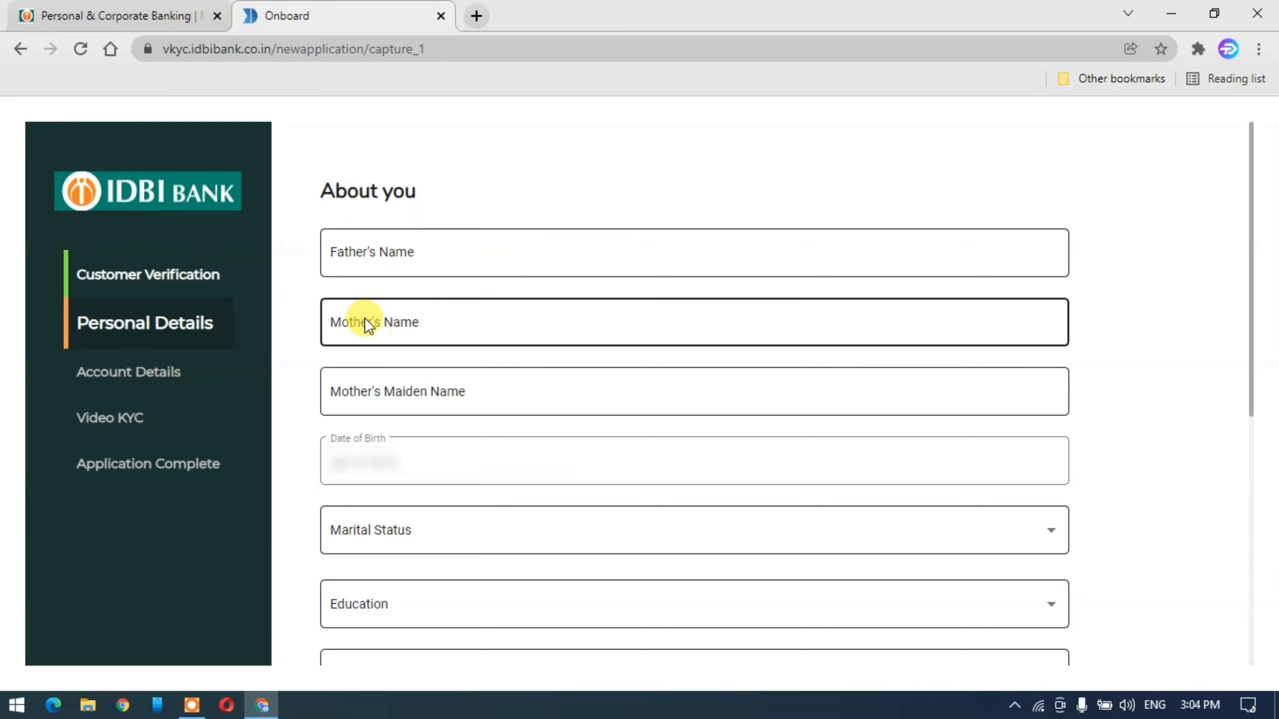
left_click(409, 319)
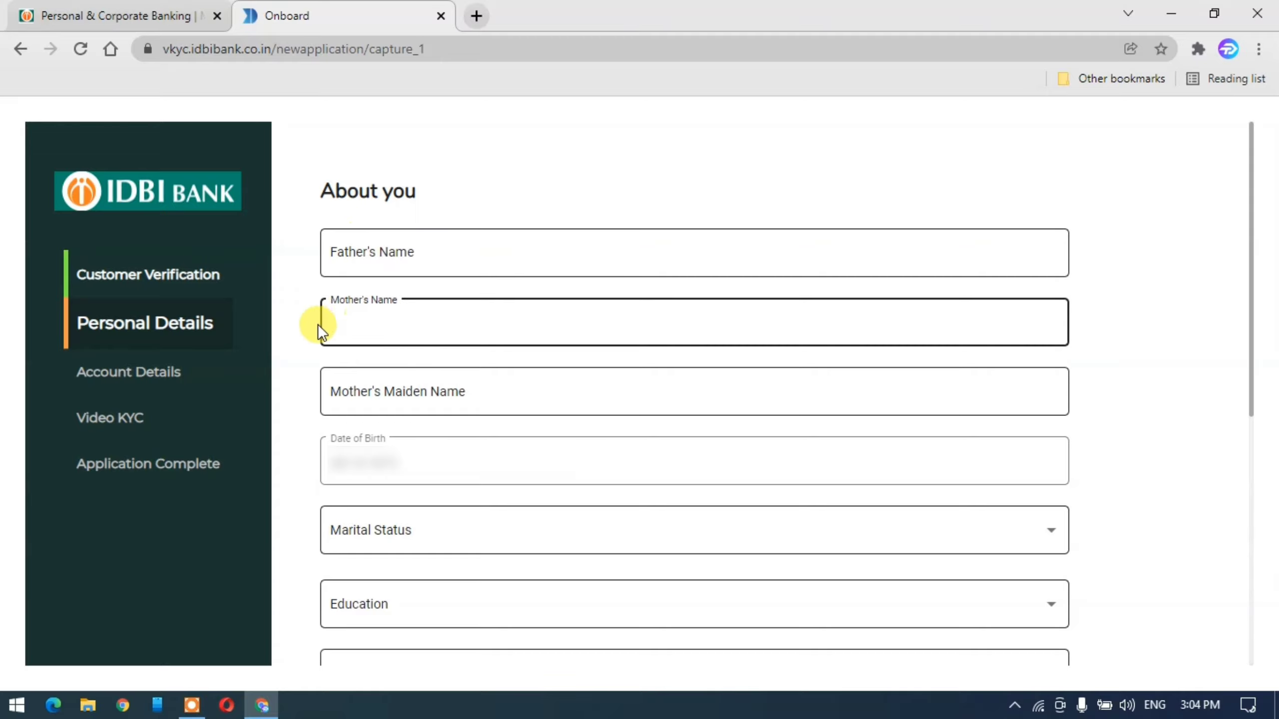
left_click(301, 324)
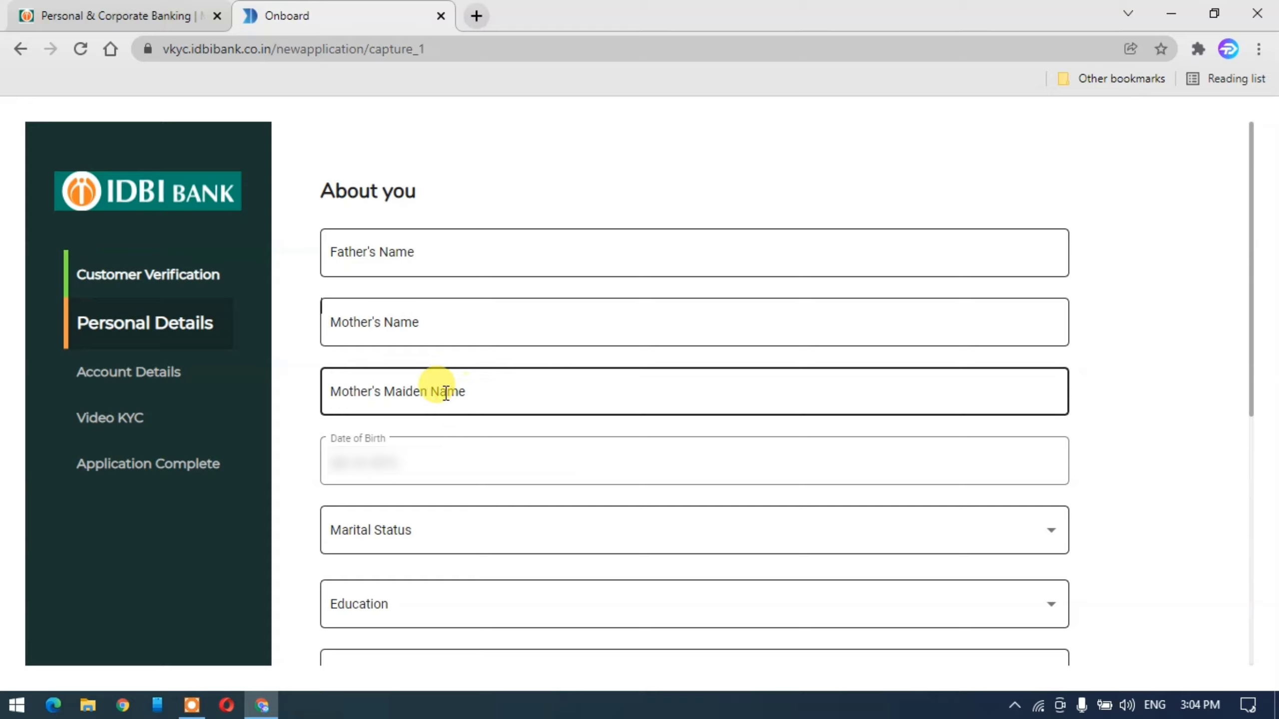
left_click(418, 383)
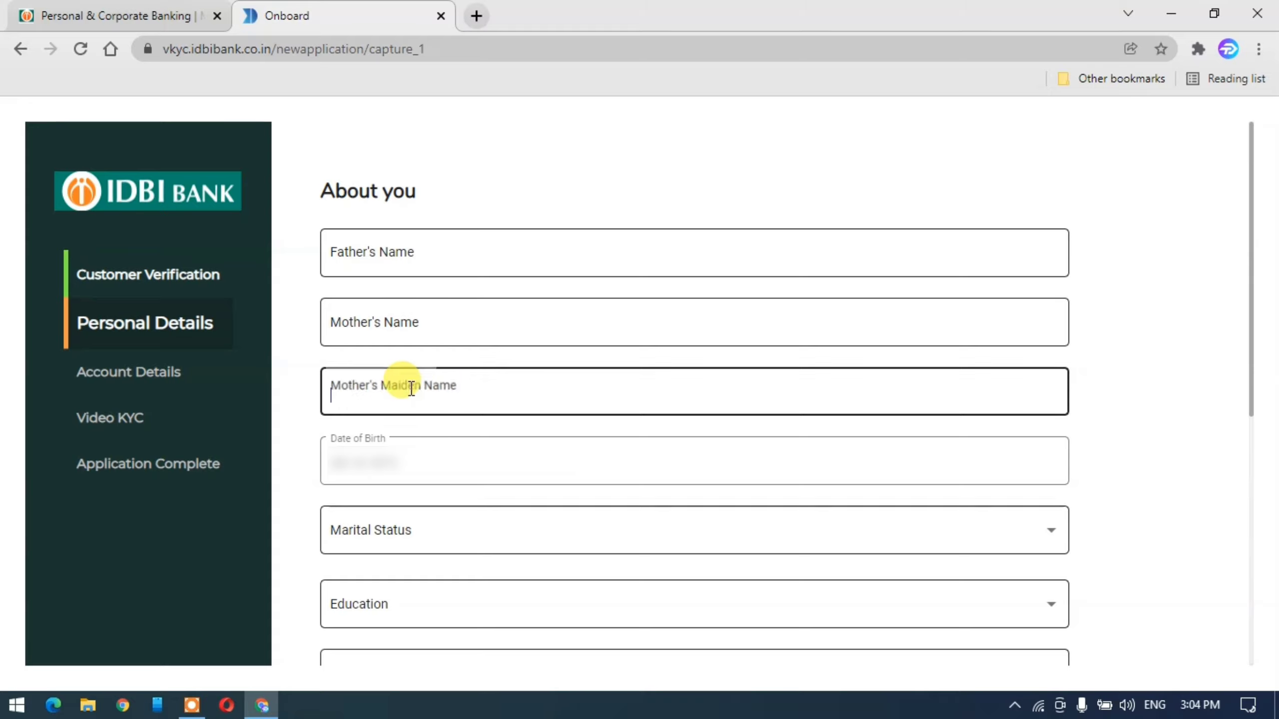
left_click(300, 388)
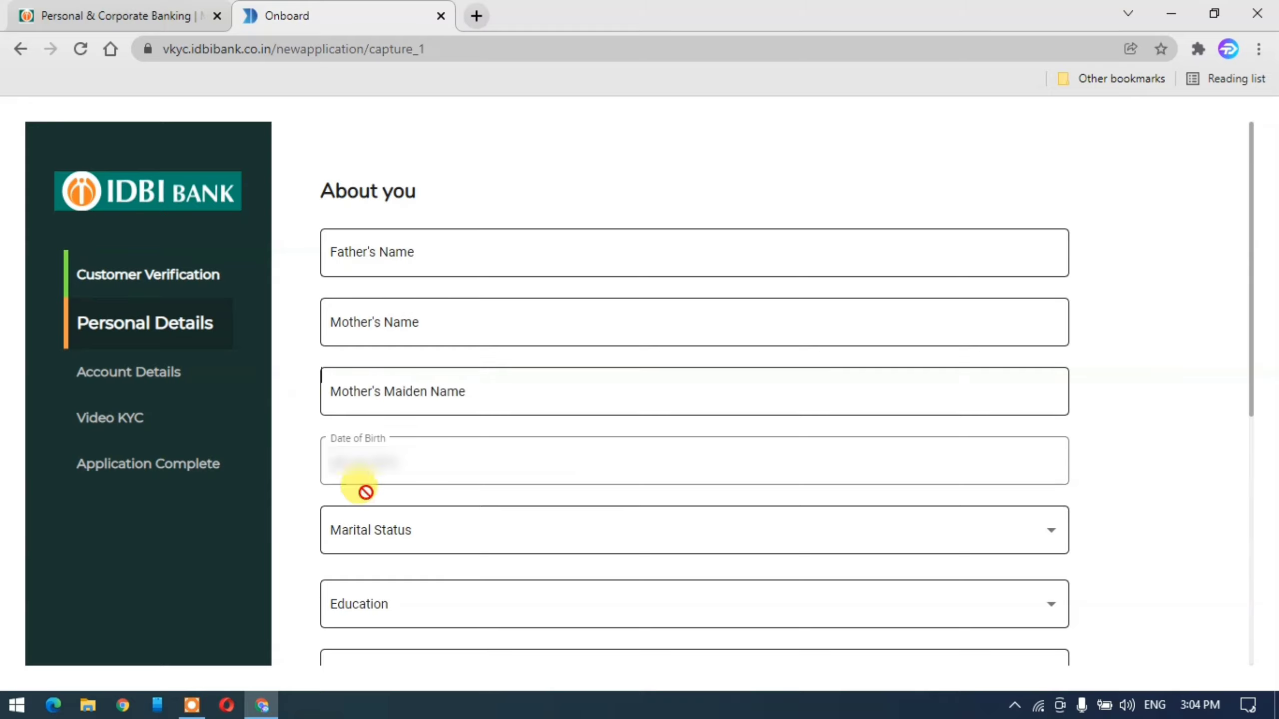
left_click(395, 456)
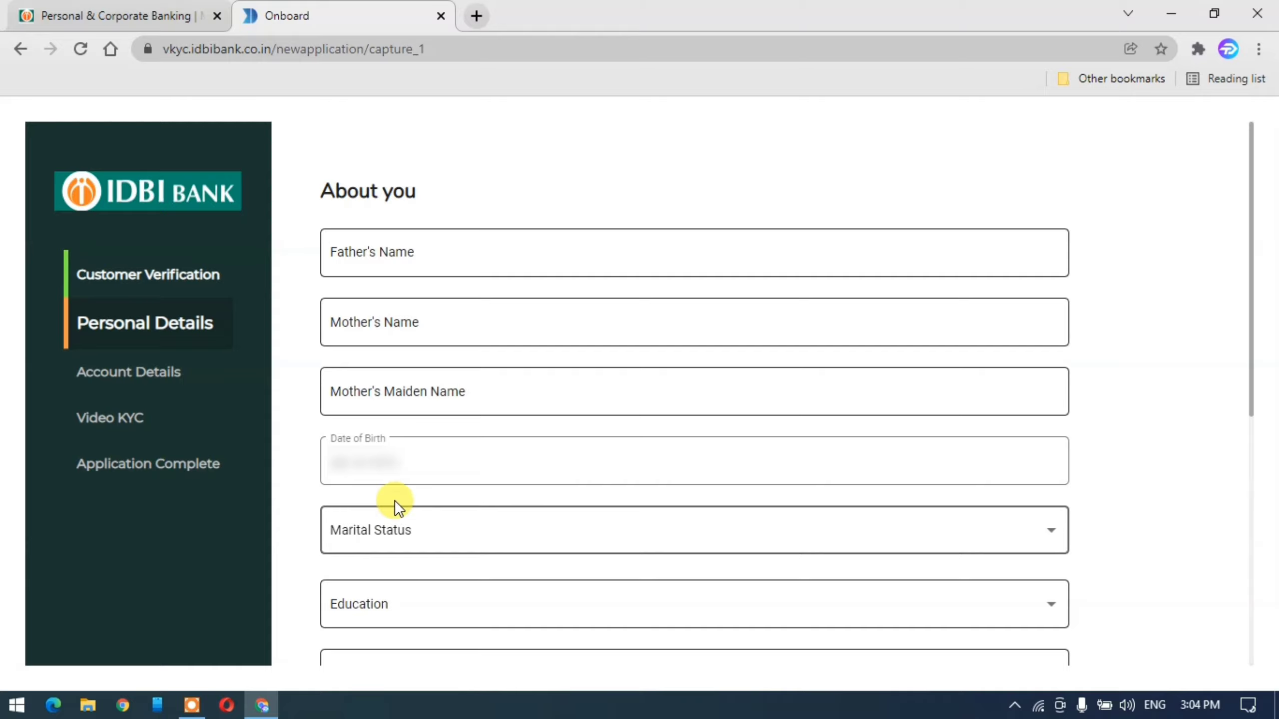
Check the Marital Status choices, then show the list of education levels.
left_click(428, 534)
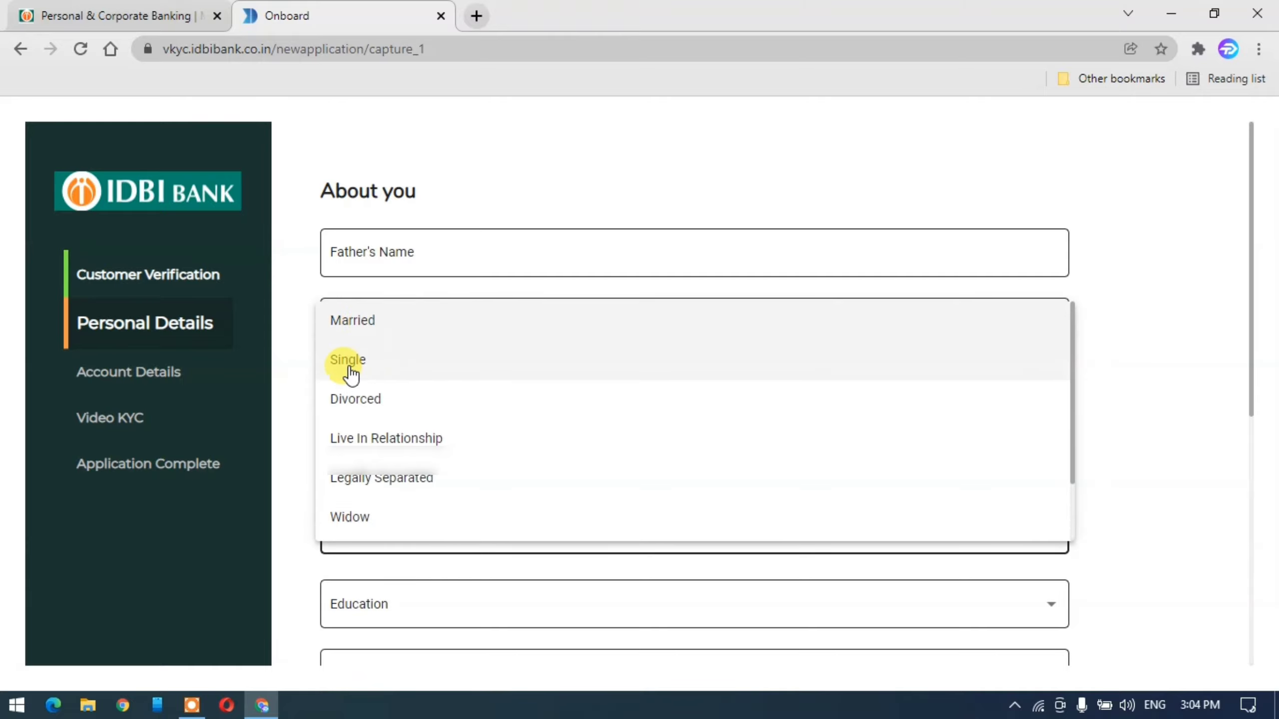
left_click(292, 514)
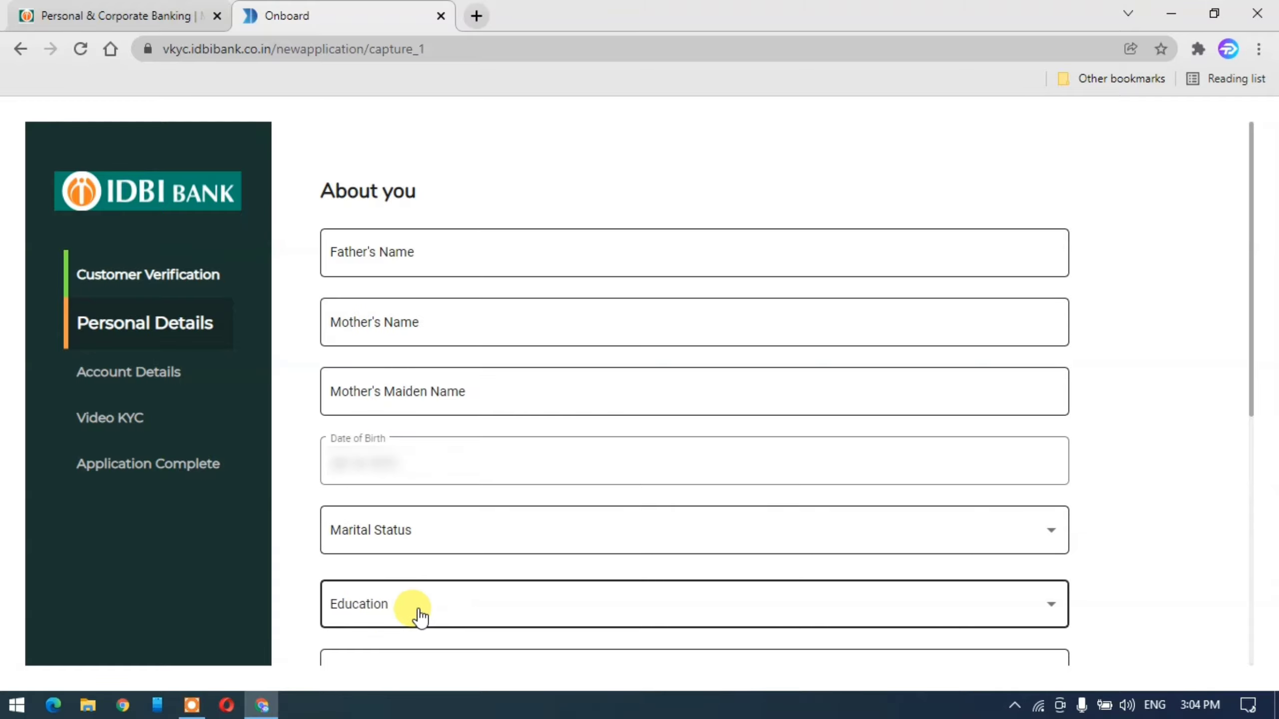
left_click(426, 600)
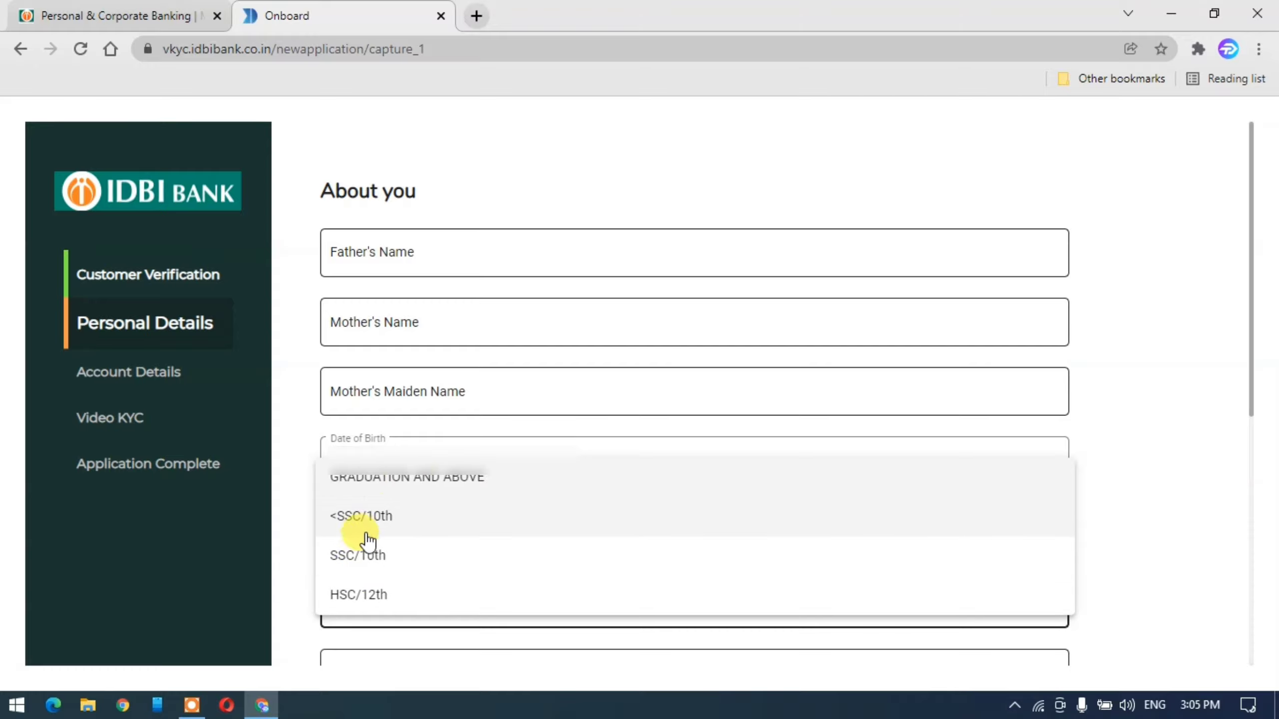
Set Education to SSC/10th and leave Religion and Category unselected.
left_click(369, 517)
scroll(508, 185, "down", 5)
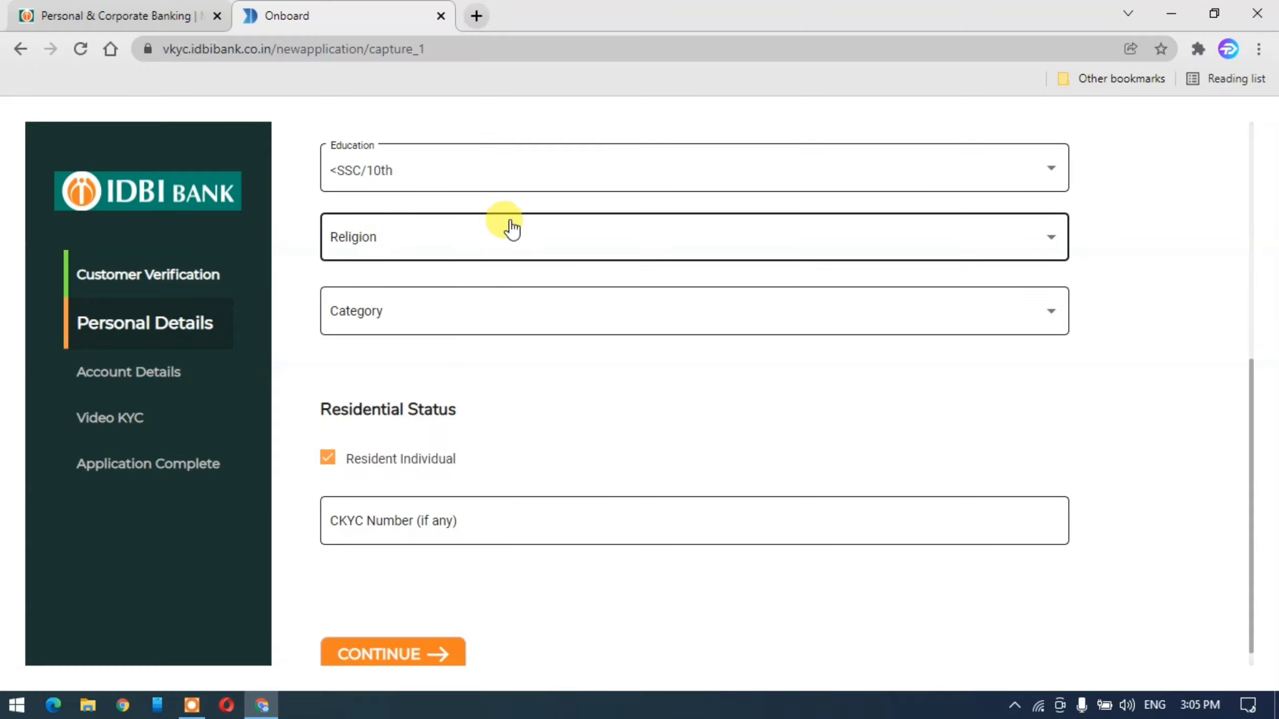
left_click(449, 227)
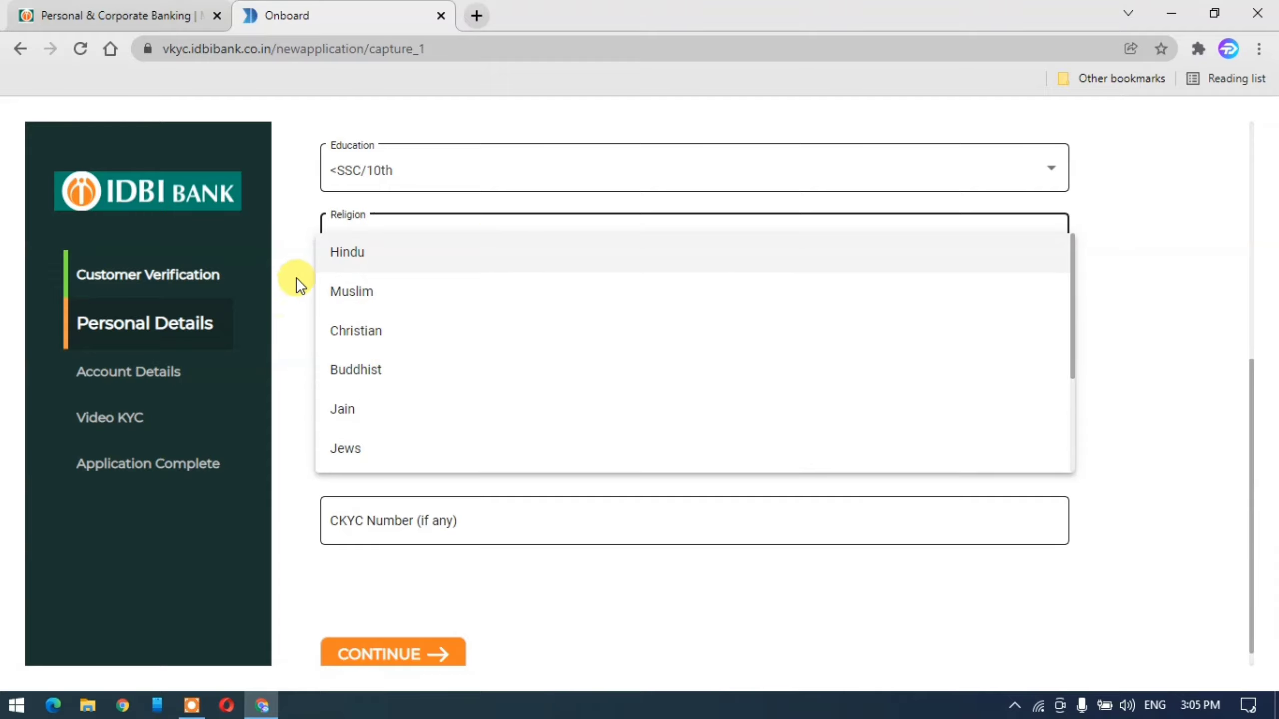
left_click(295, 251)
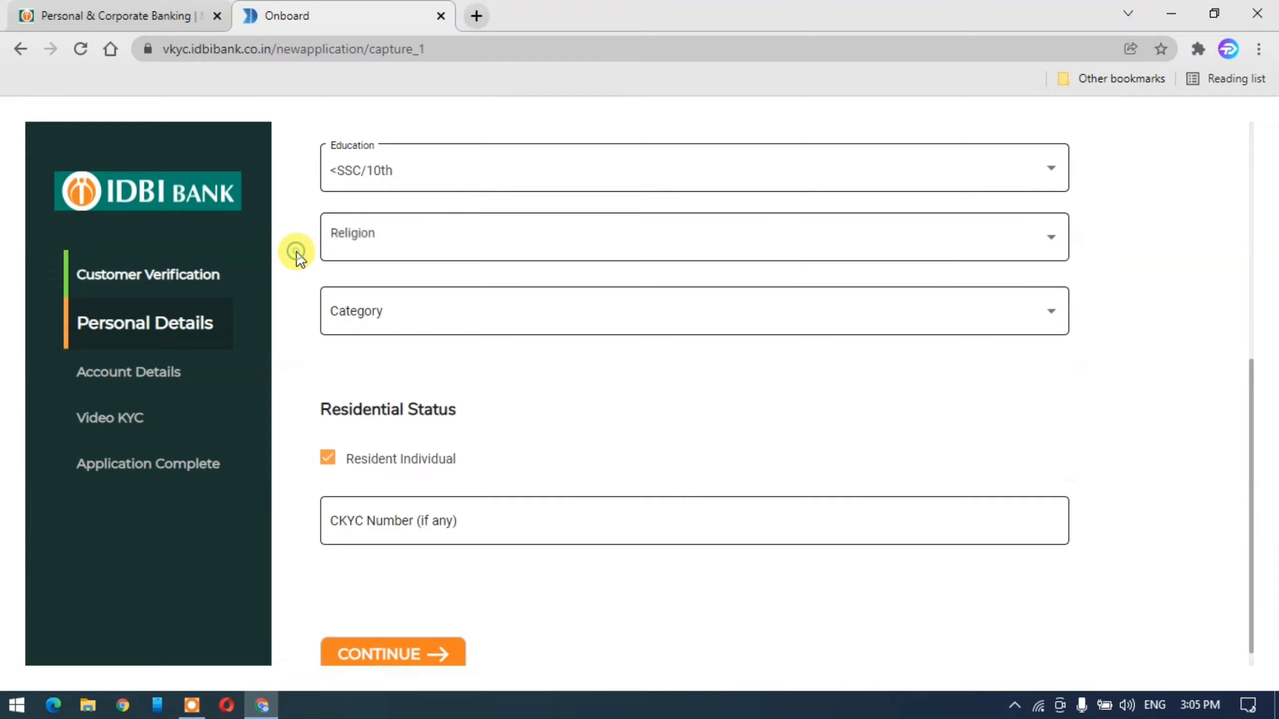
left_click(406, 312)
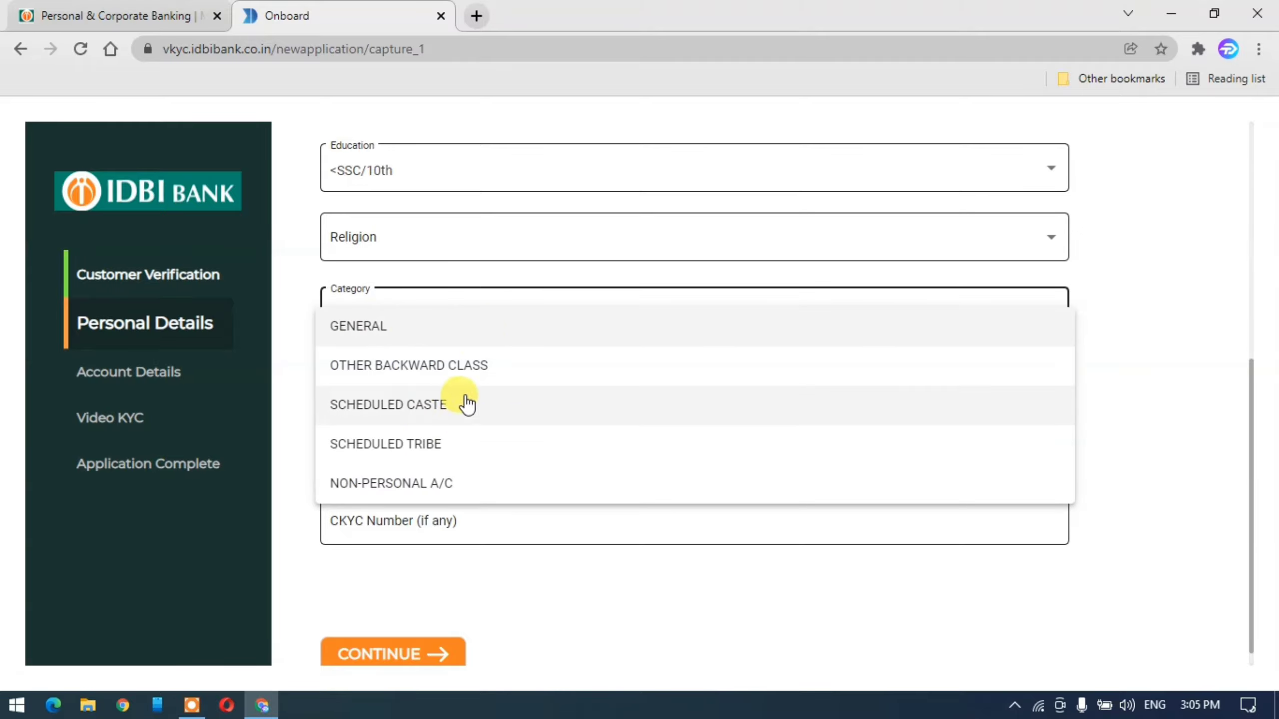
left_click(293, 371)
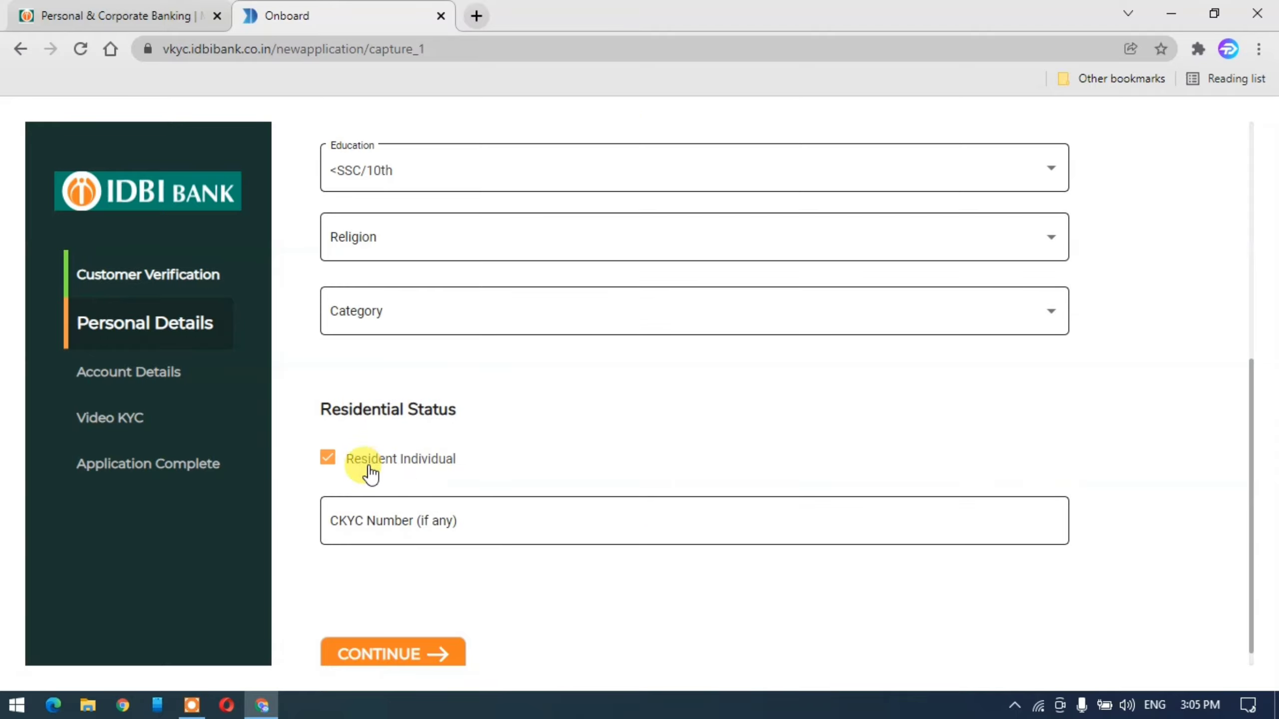
Leave the CKYC Number blank and submit the About you details.
left_click(460, 521)
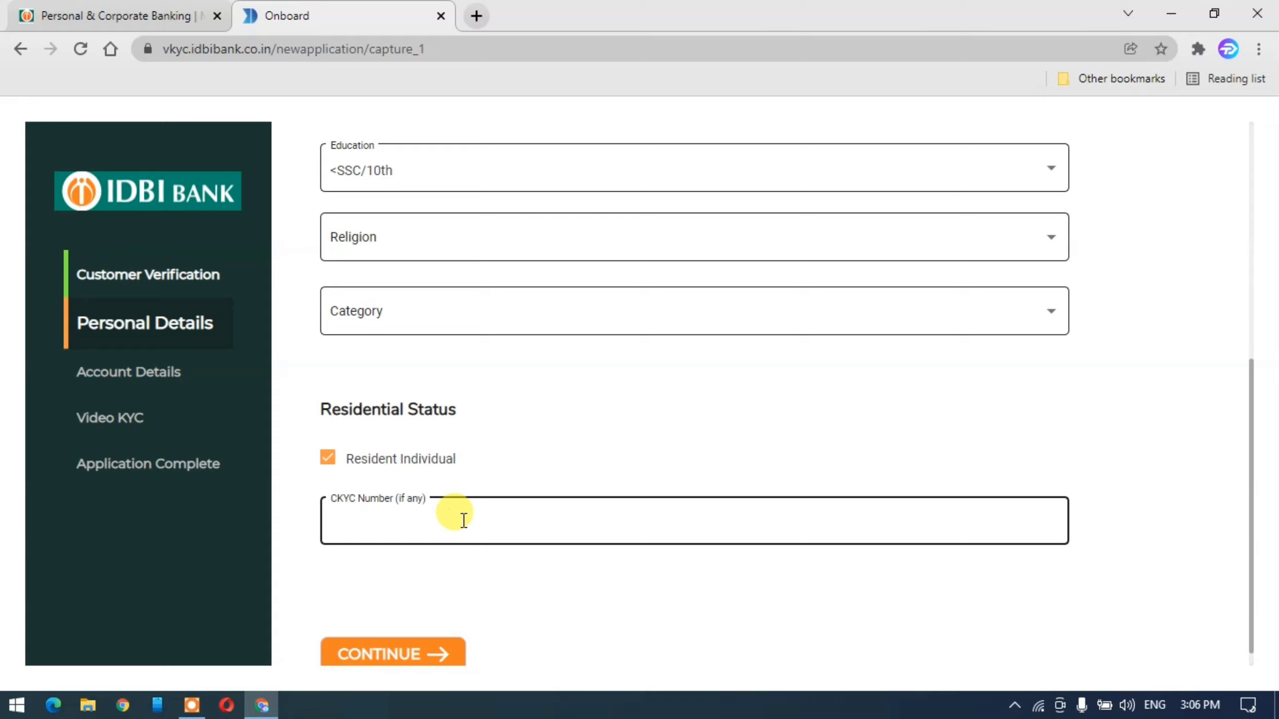
left_click(307, 525)
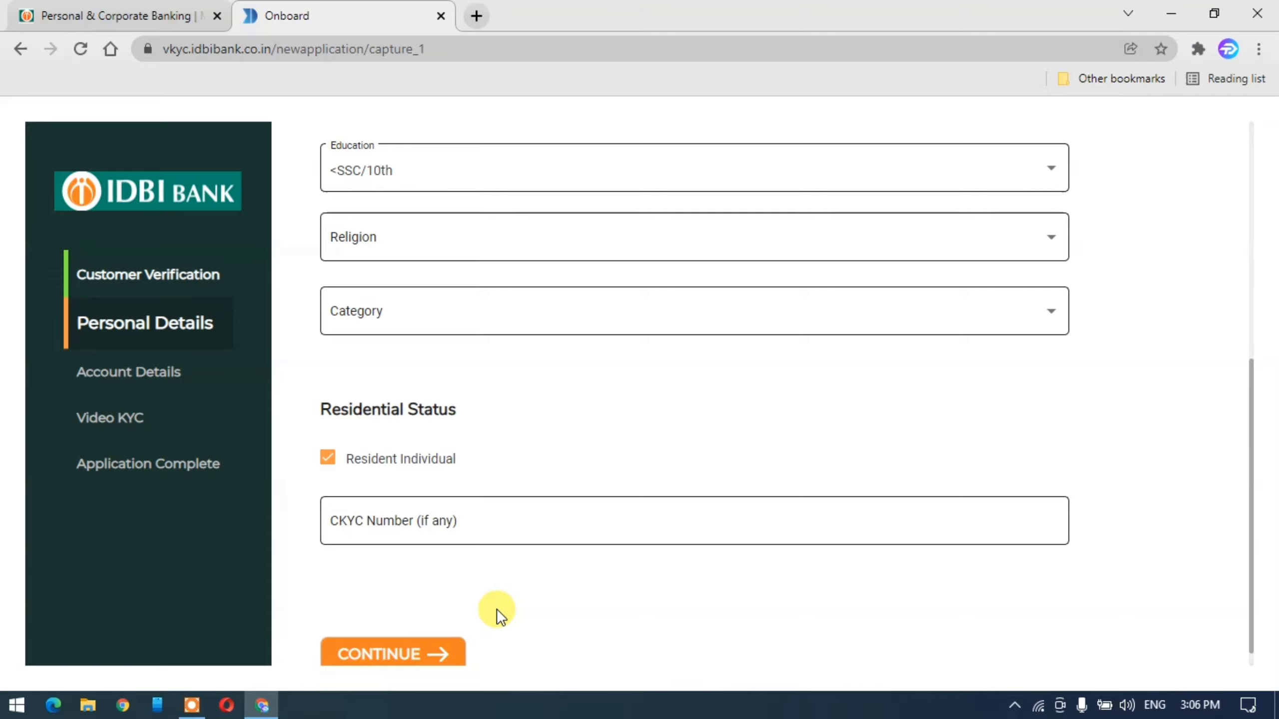
scroll(529, 593, "down", 1)
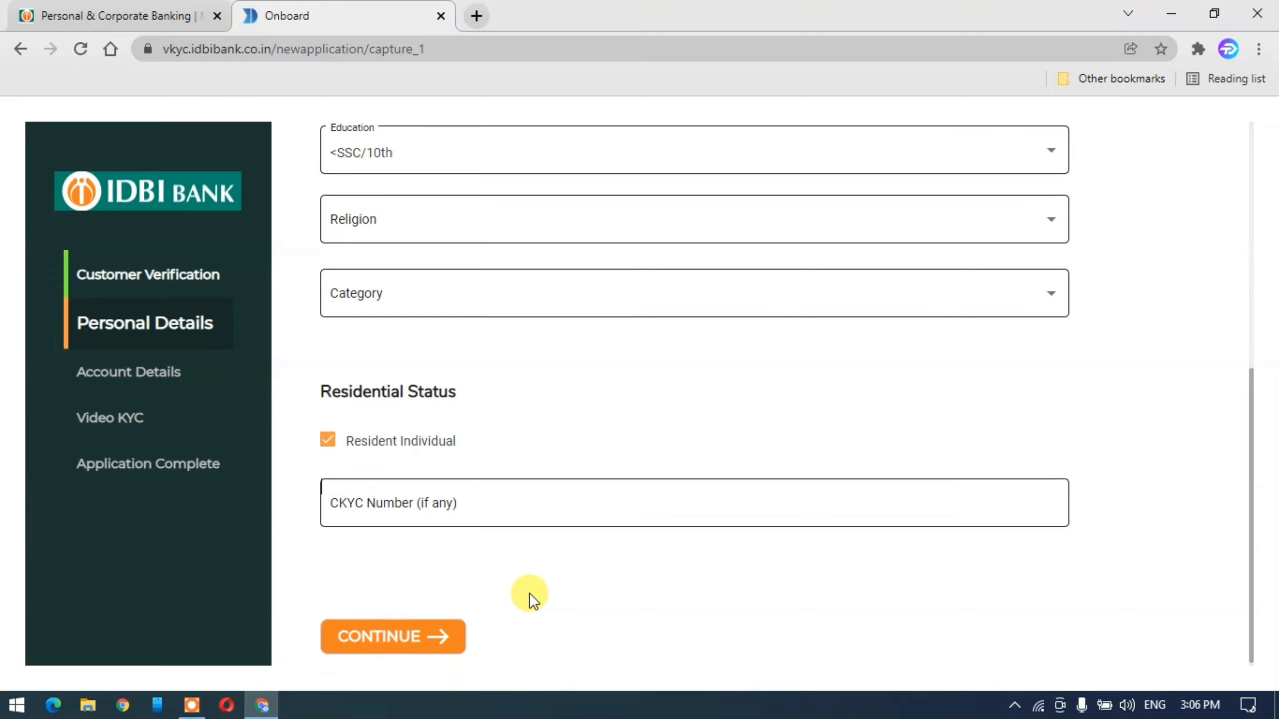
left_click(409, 636)
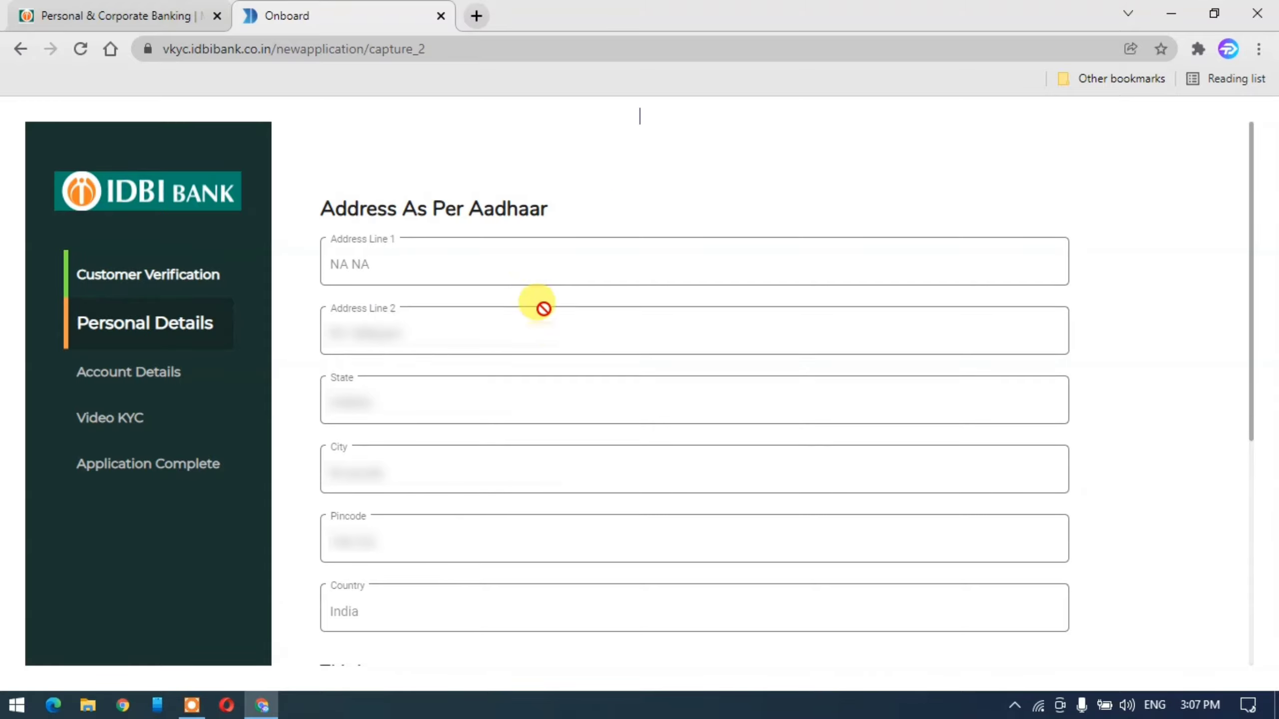
Keep the different-address switch off, tick Mailing Address and Permanent Address, and continue.
scroll(387, 136, "down", 5)
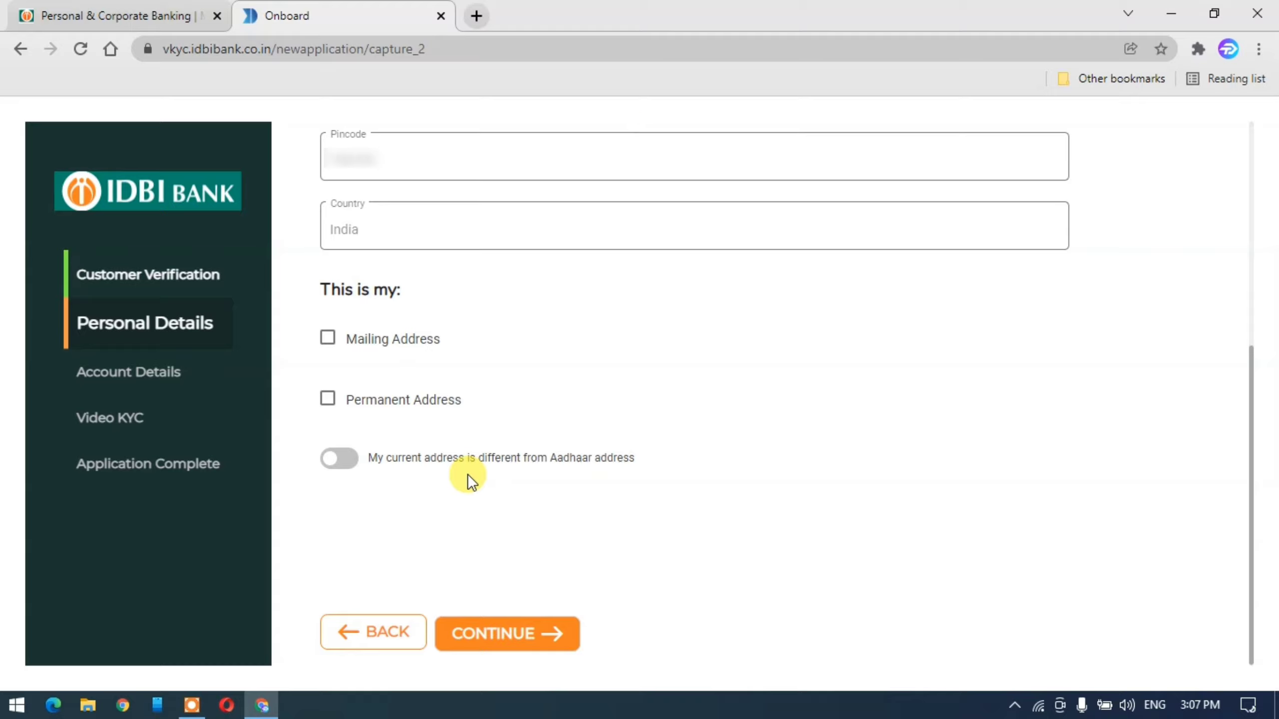
left_click(350, 461)
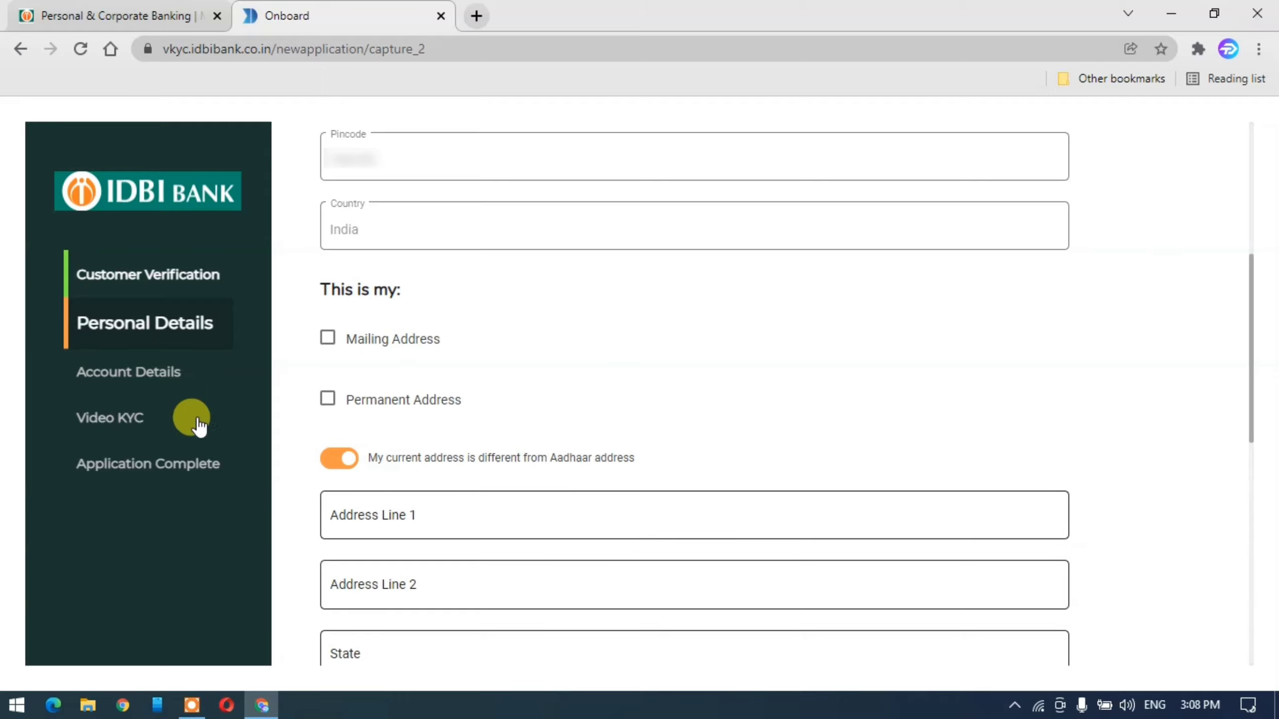
left_click(341, 467)
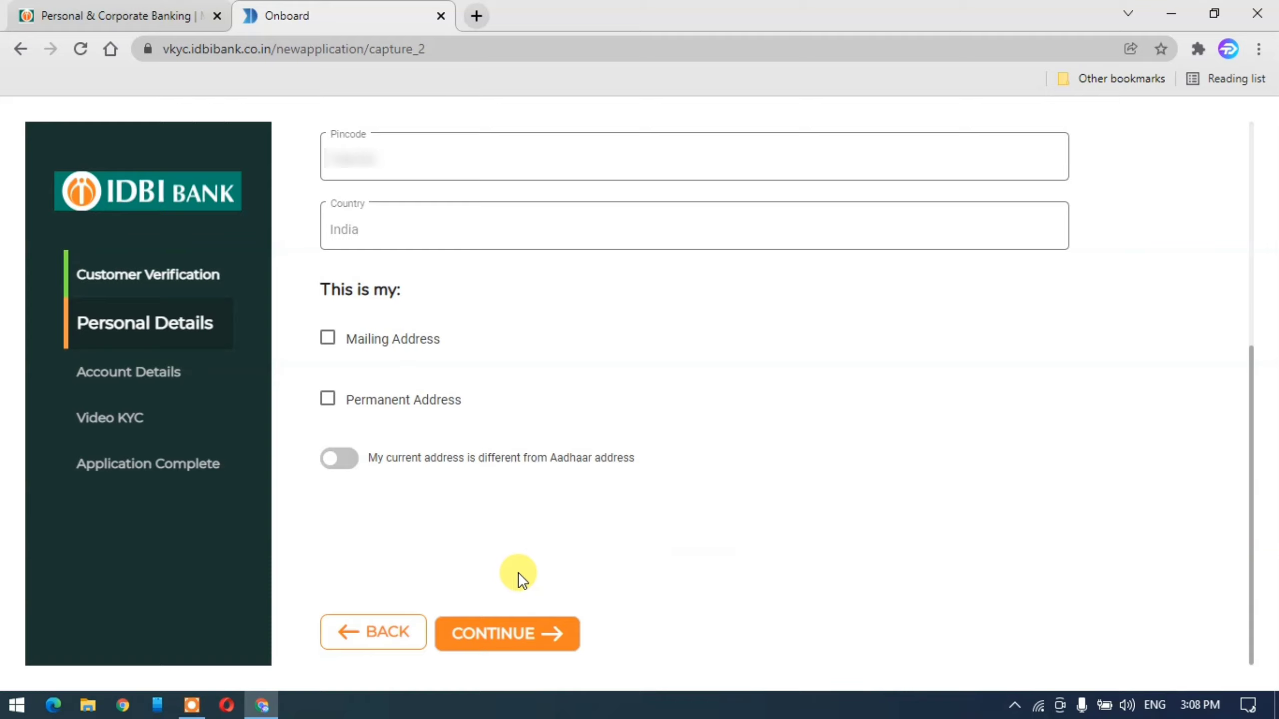
left_click(327, 341)
left_click(327, 400)
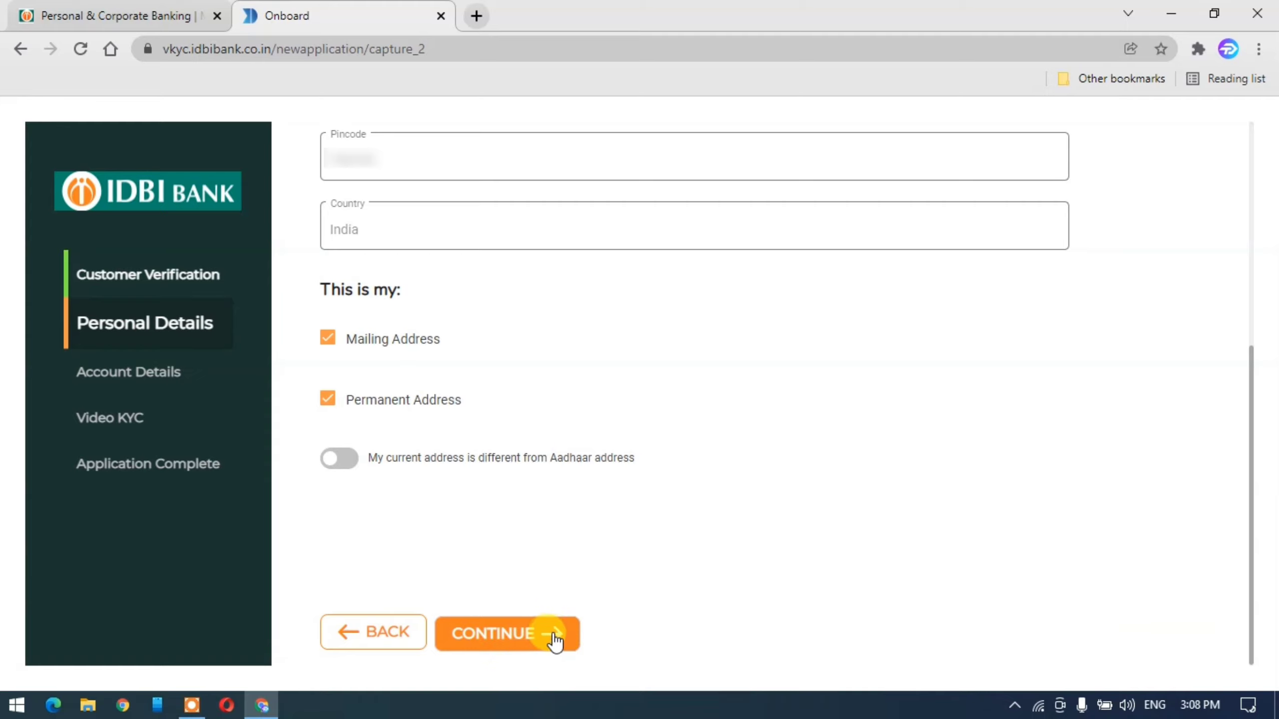
left_click(527, 636)
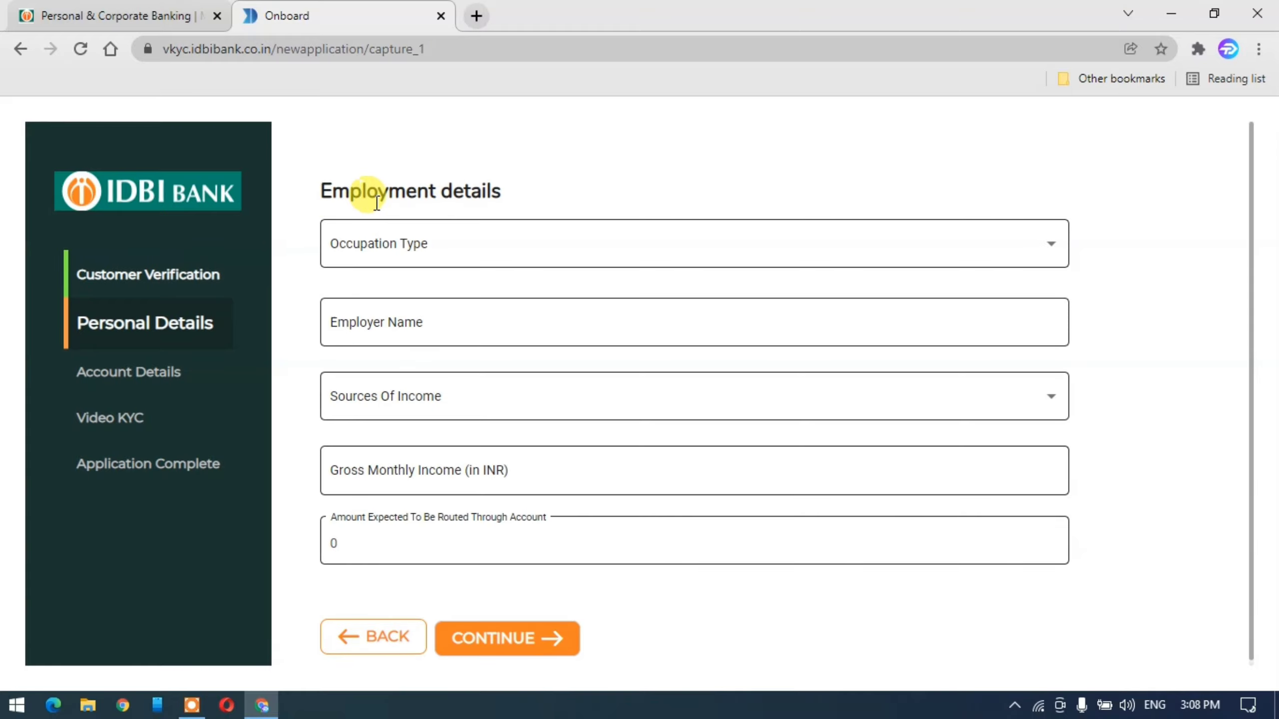
Choose HOUSEWIFE as the Occupation Type.
left_click(448, 247)
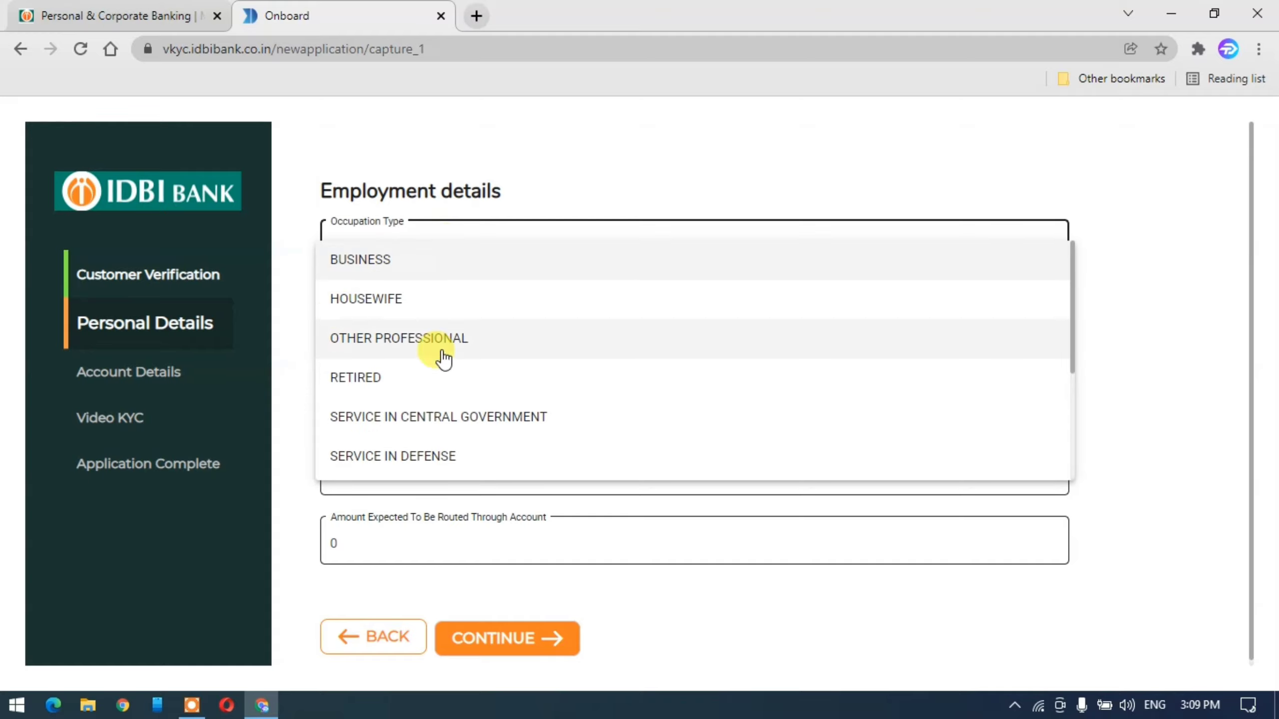
left_click(296, 236)
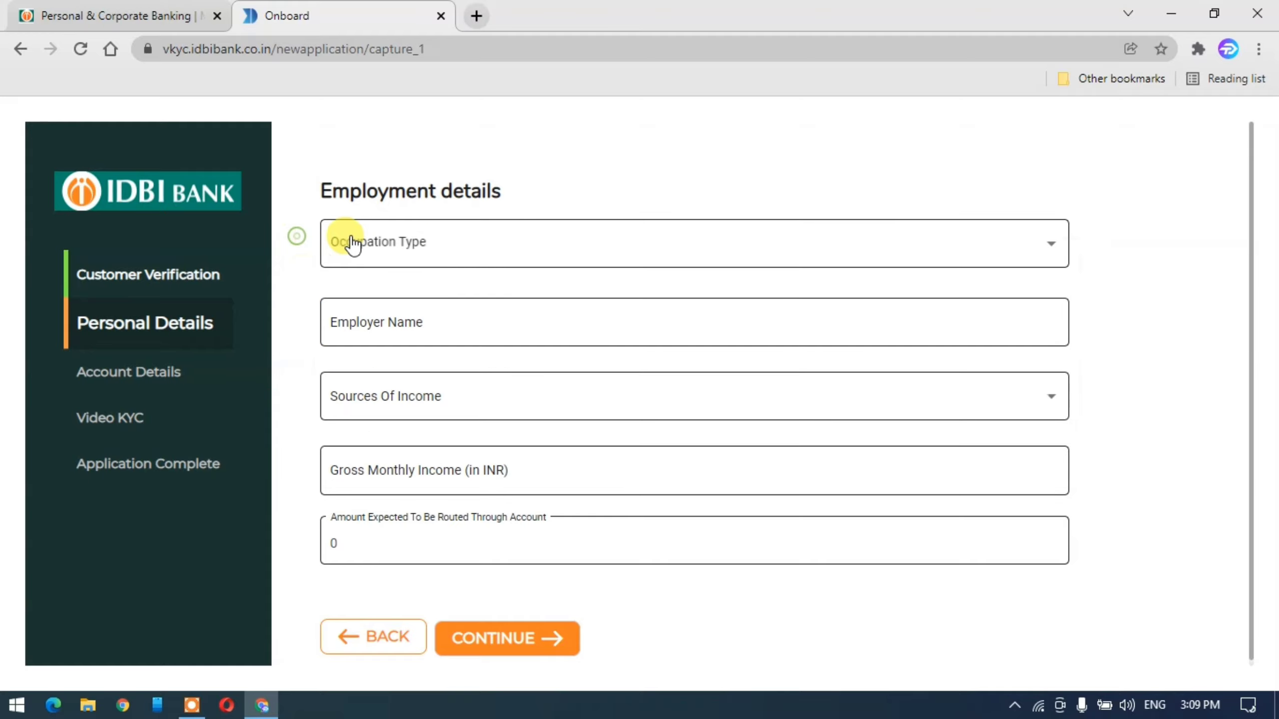
left_click(556, 247)
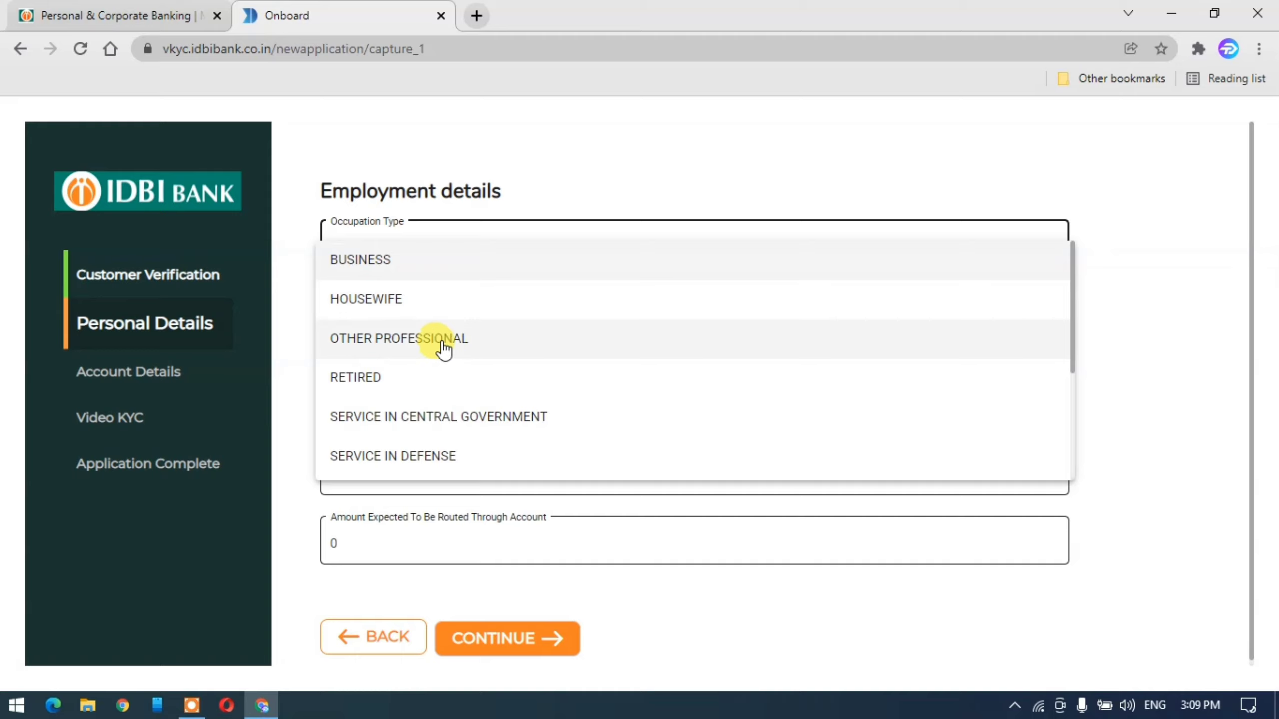
scroll(443, 403, "down", 2)
scroll(456, 398, "down", 3)
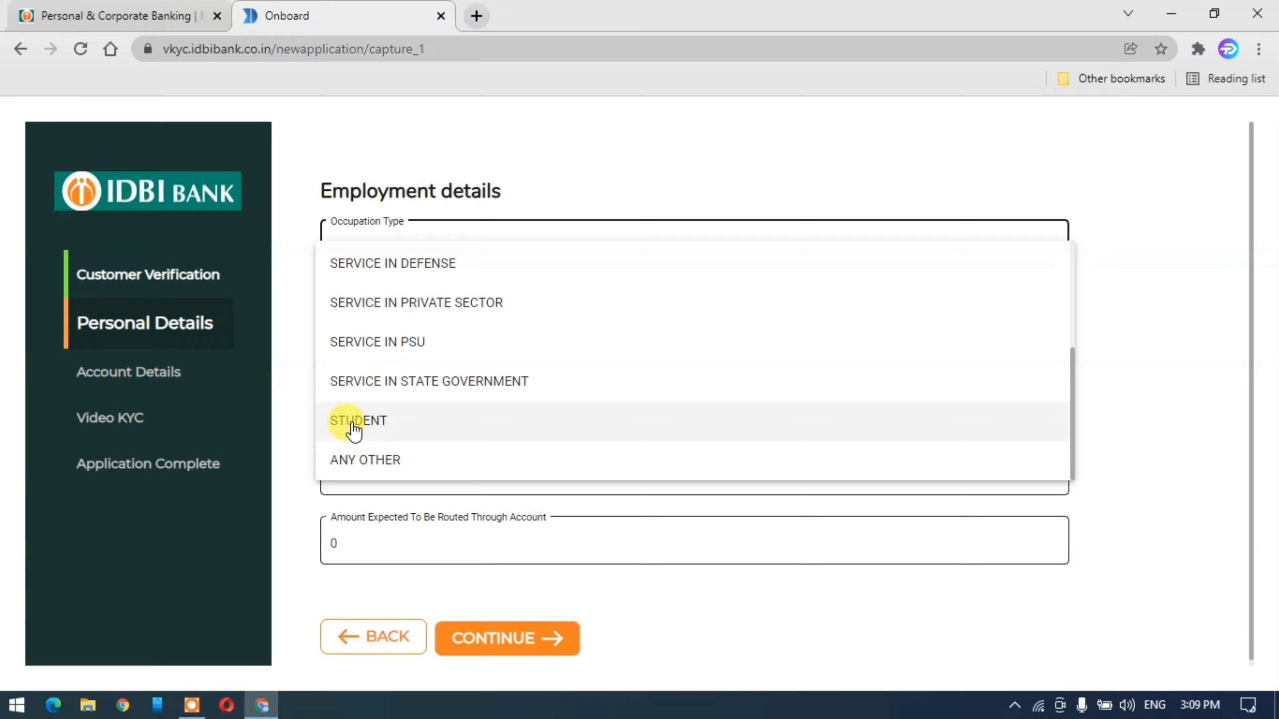
scroll(612, 355, "up", 3)
scroll(612, 355, "up", 1)
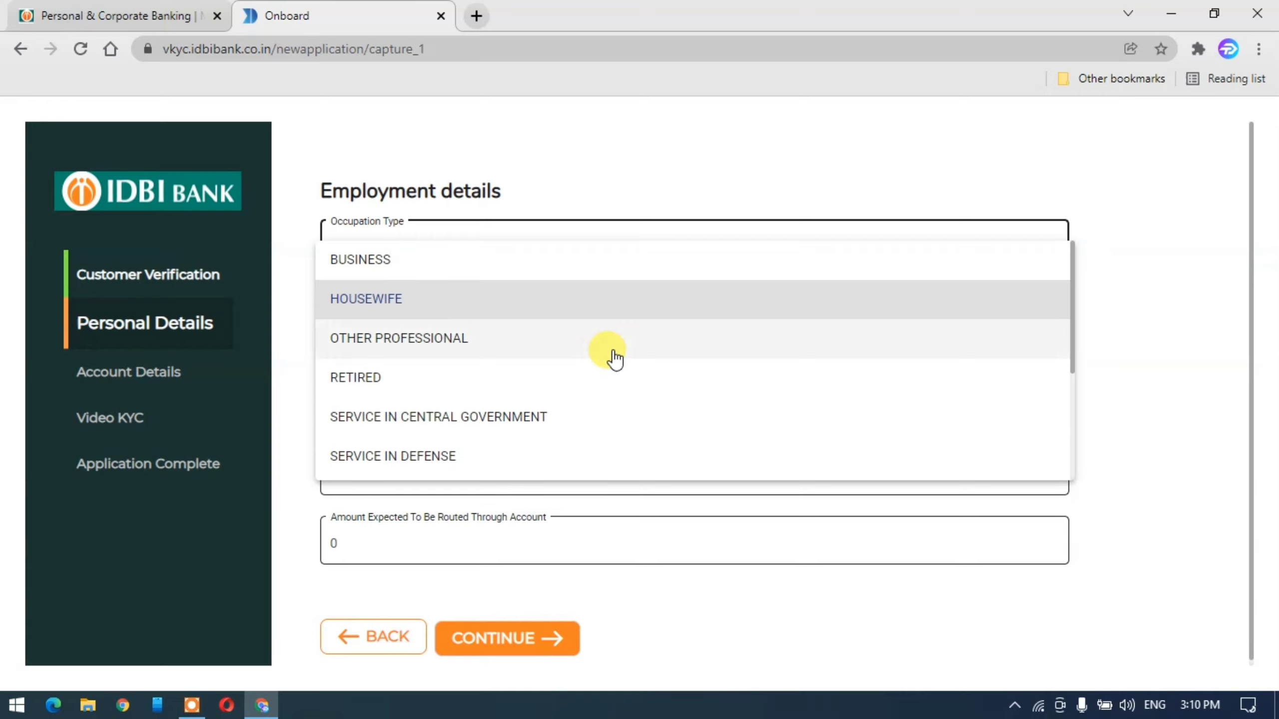
left_click(363, 302)
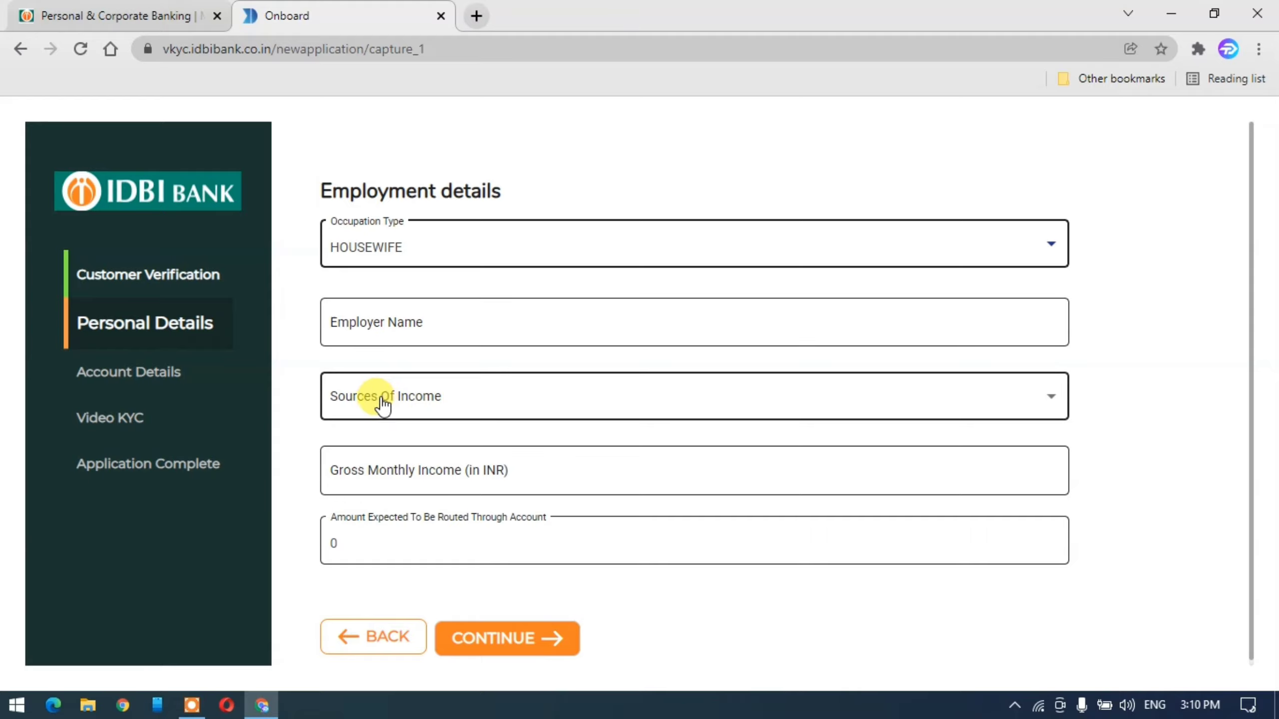
Pick Agriculture as income source, enter 10000 gross monthly income, and submit.
left_click(449, 405)
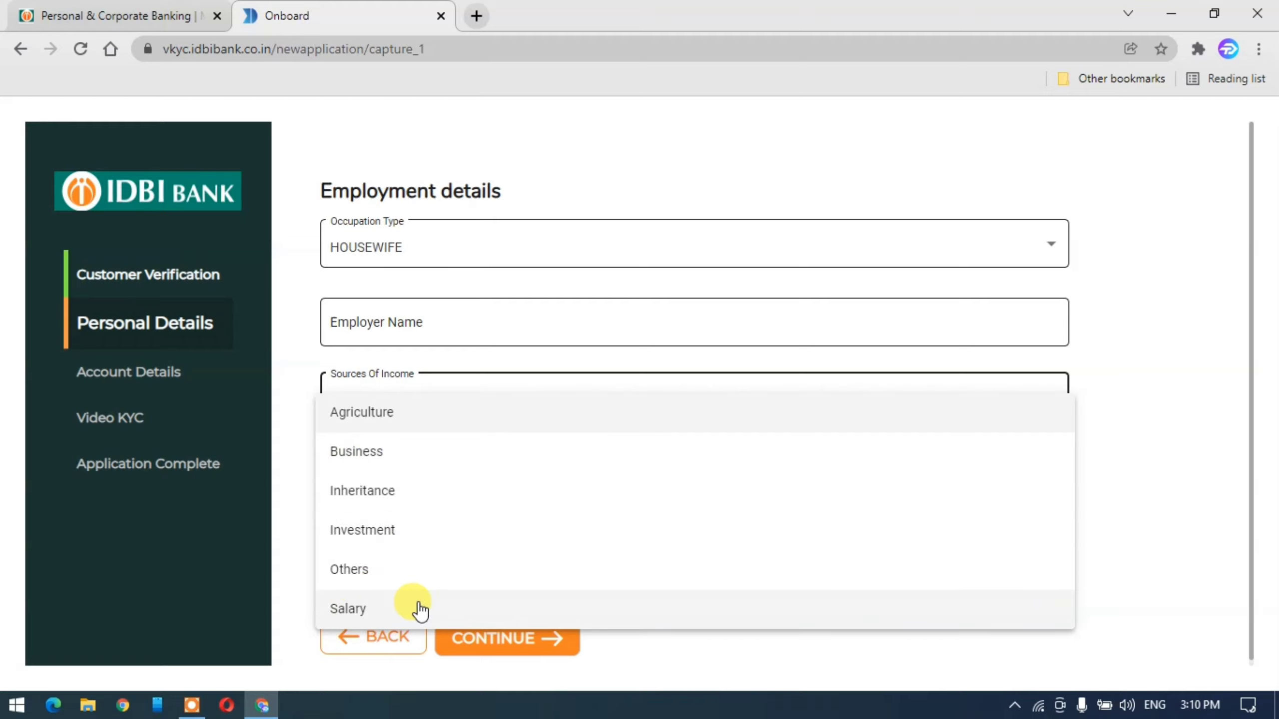
left_click(363, 414)
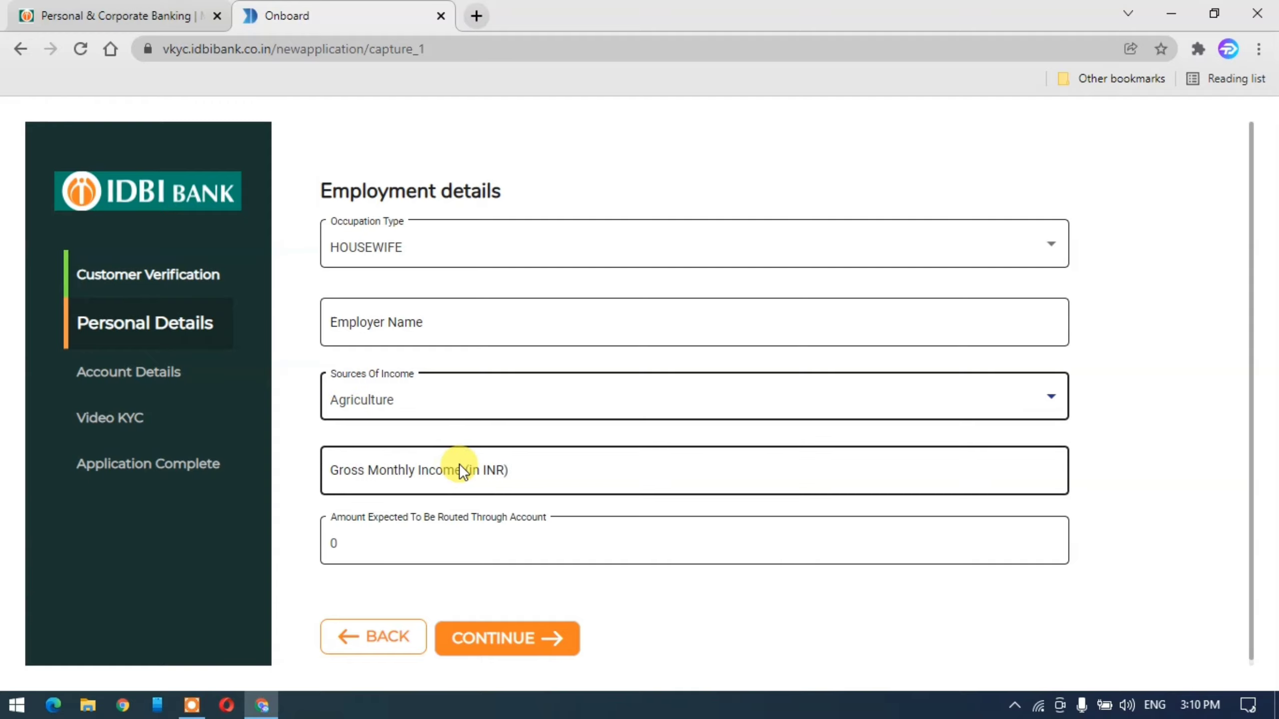
left_click(572, 472)
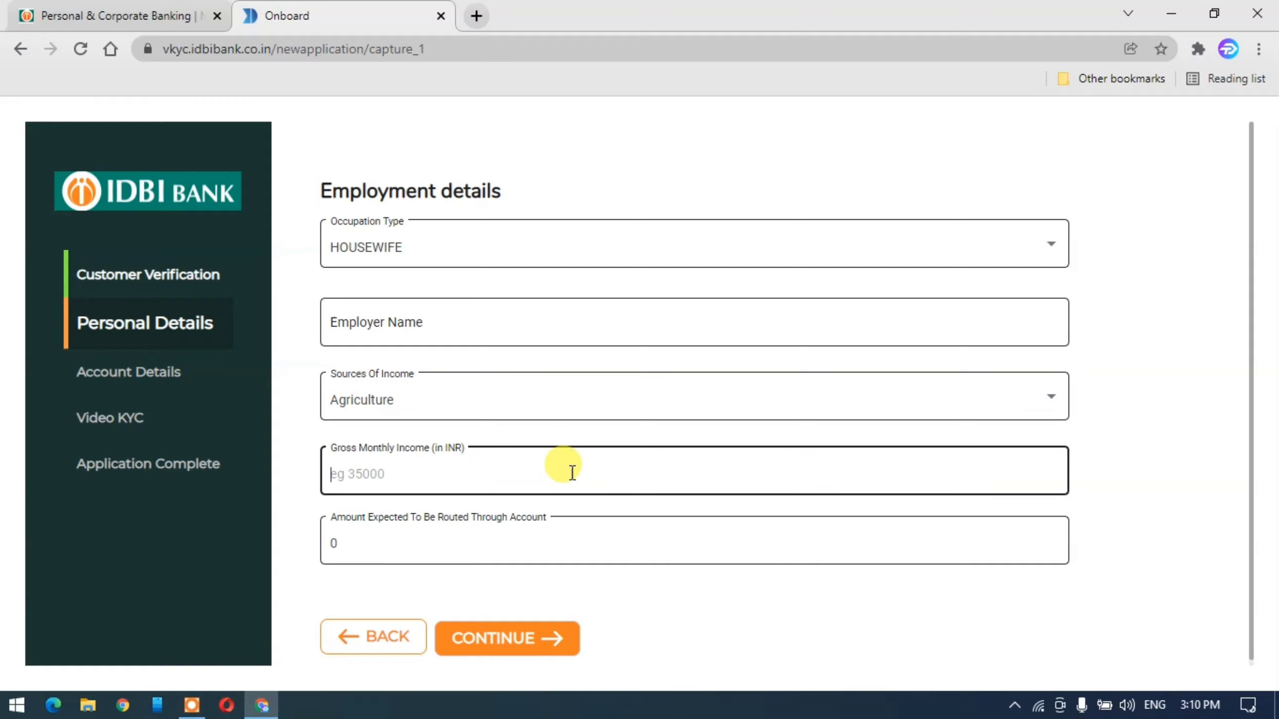
type("10000")
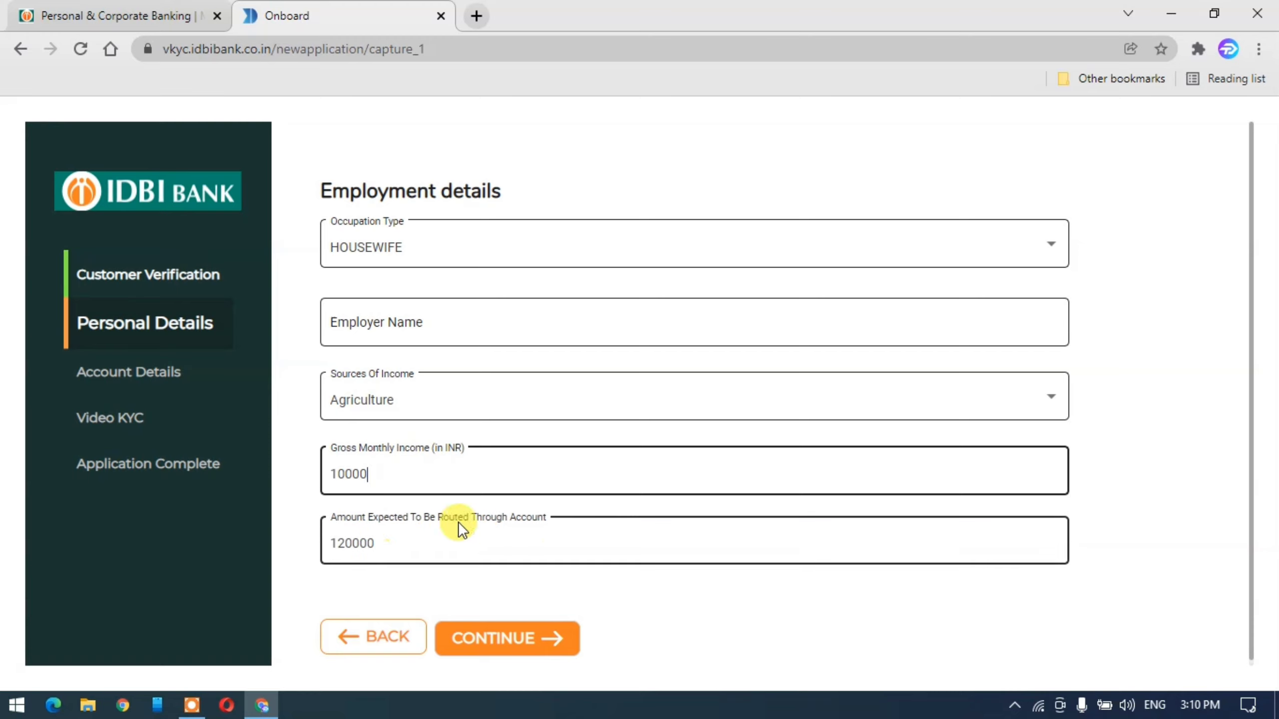
left_click(524, 647)
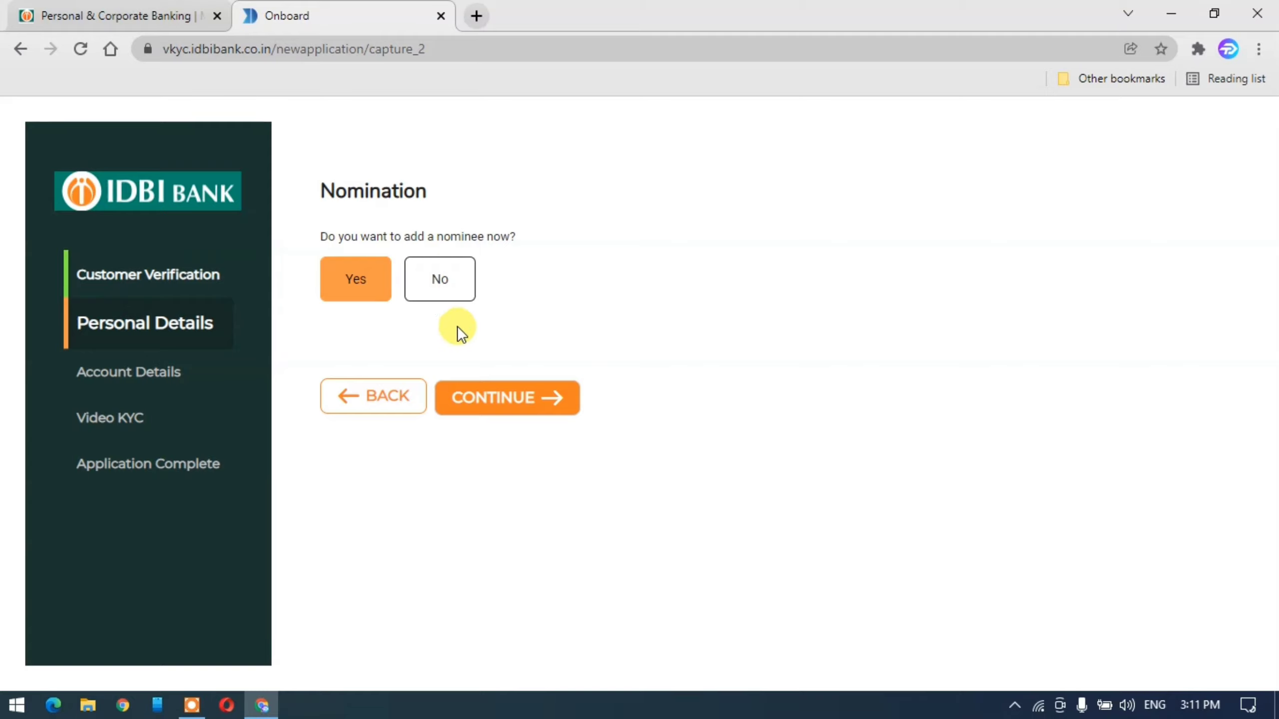
Select No for adding a nominee and continue past the Nomination step.
left_click(439, 281)
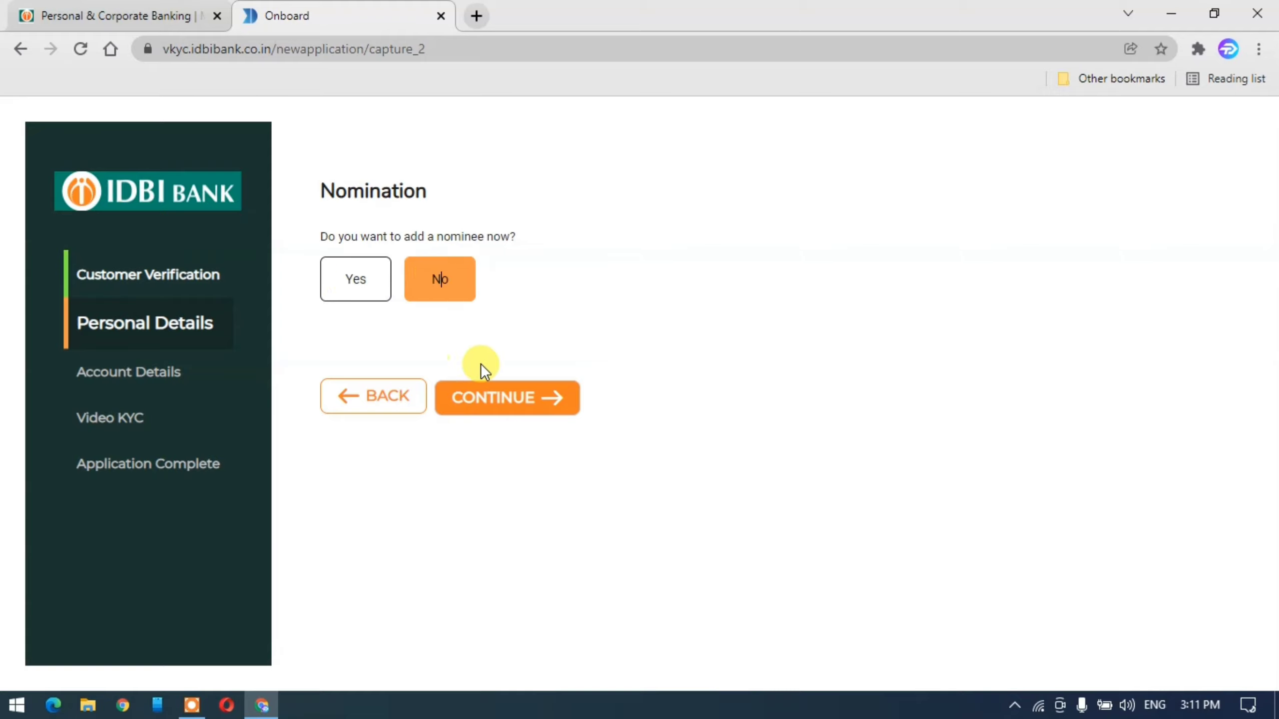
left_click(552, 397)
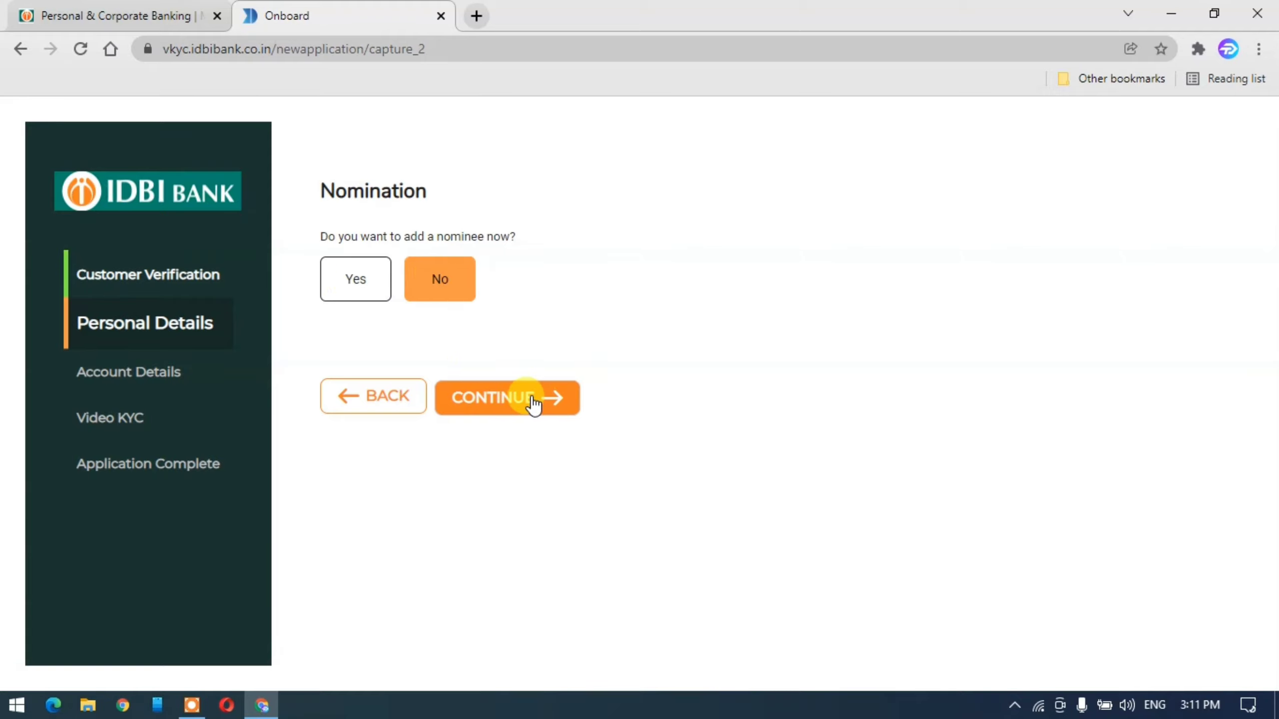
left_click(530, 396)
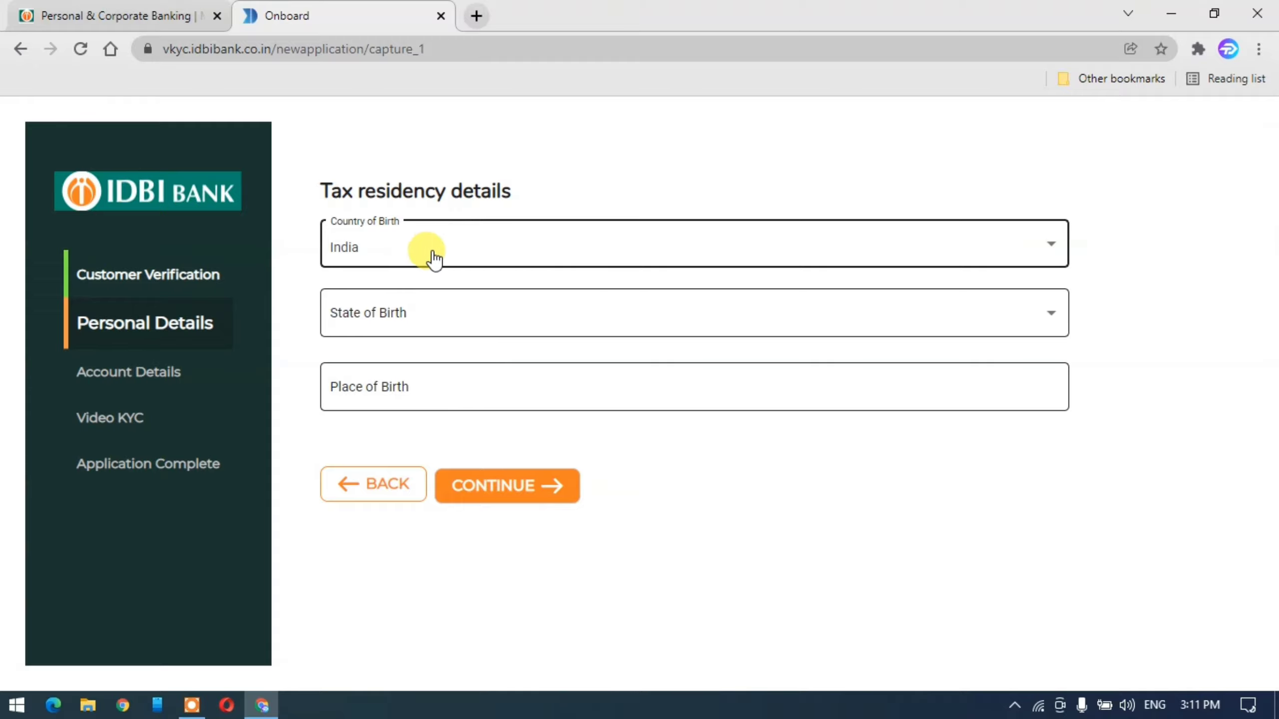
Keep Country of Birth as India, leave State of Birth unchosen, and continue.
left_click(408, 313)
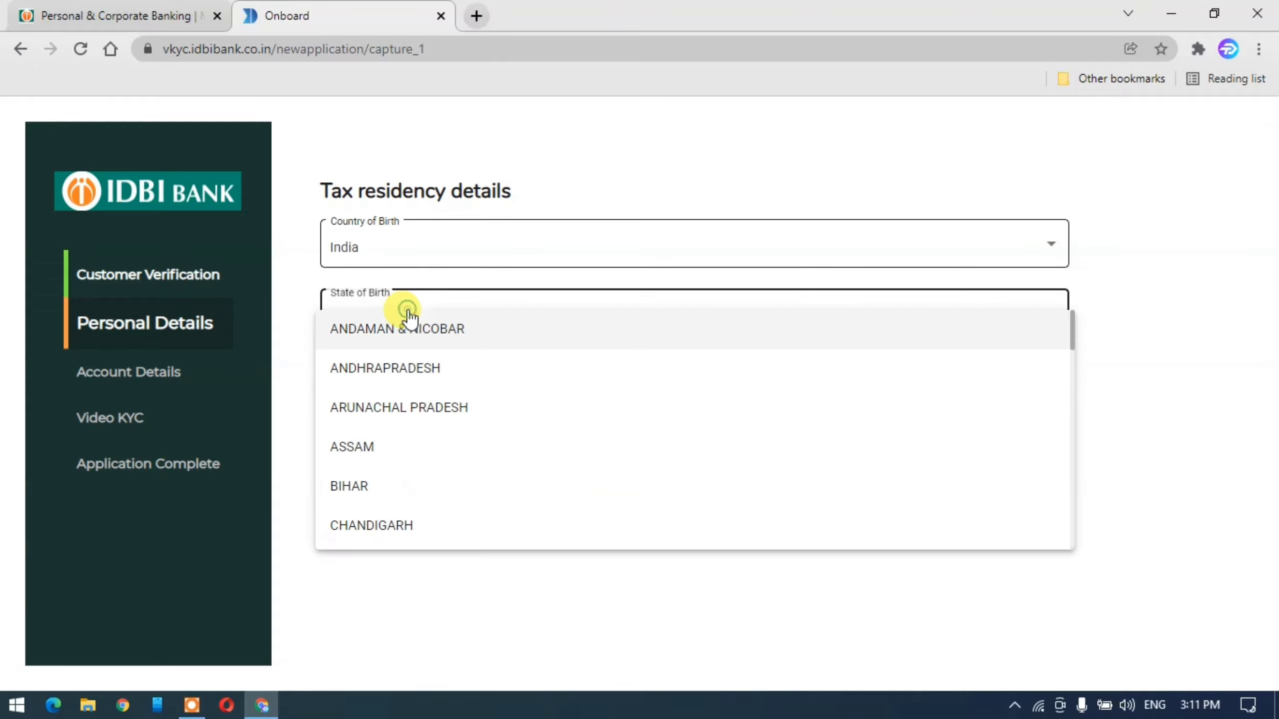
left_click(292, 300)
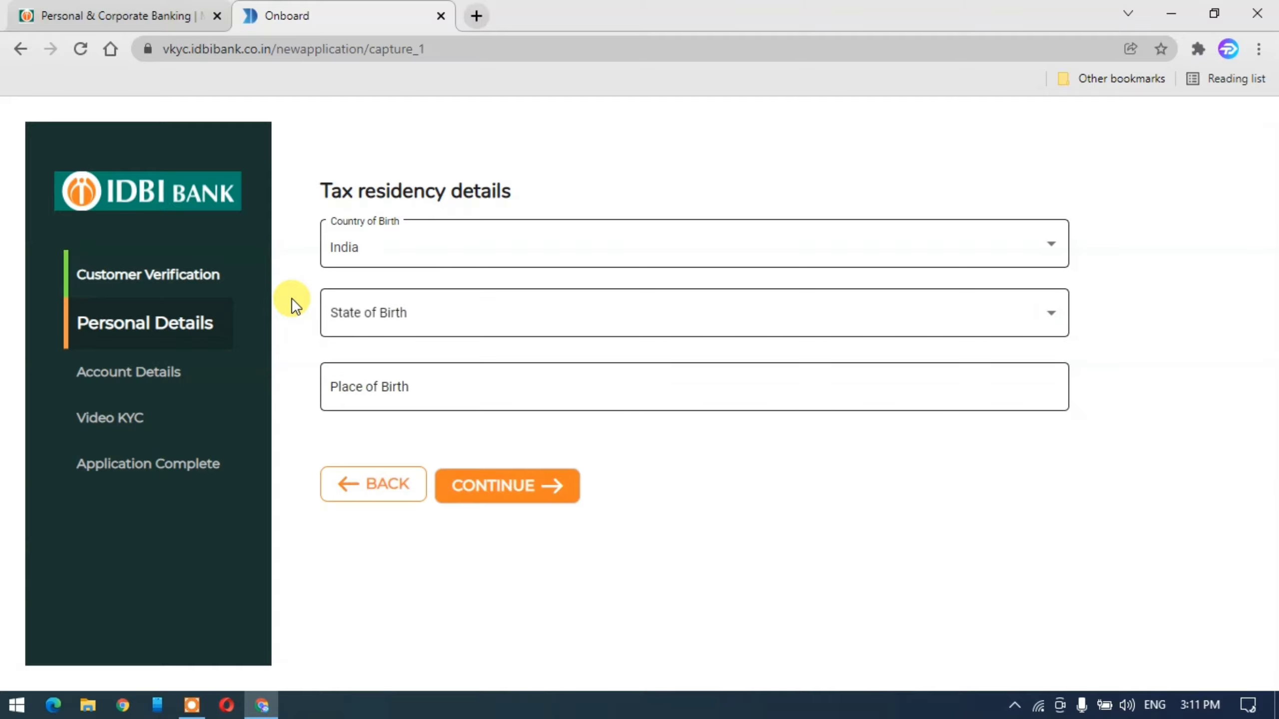
left_click(454, 382)
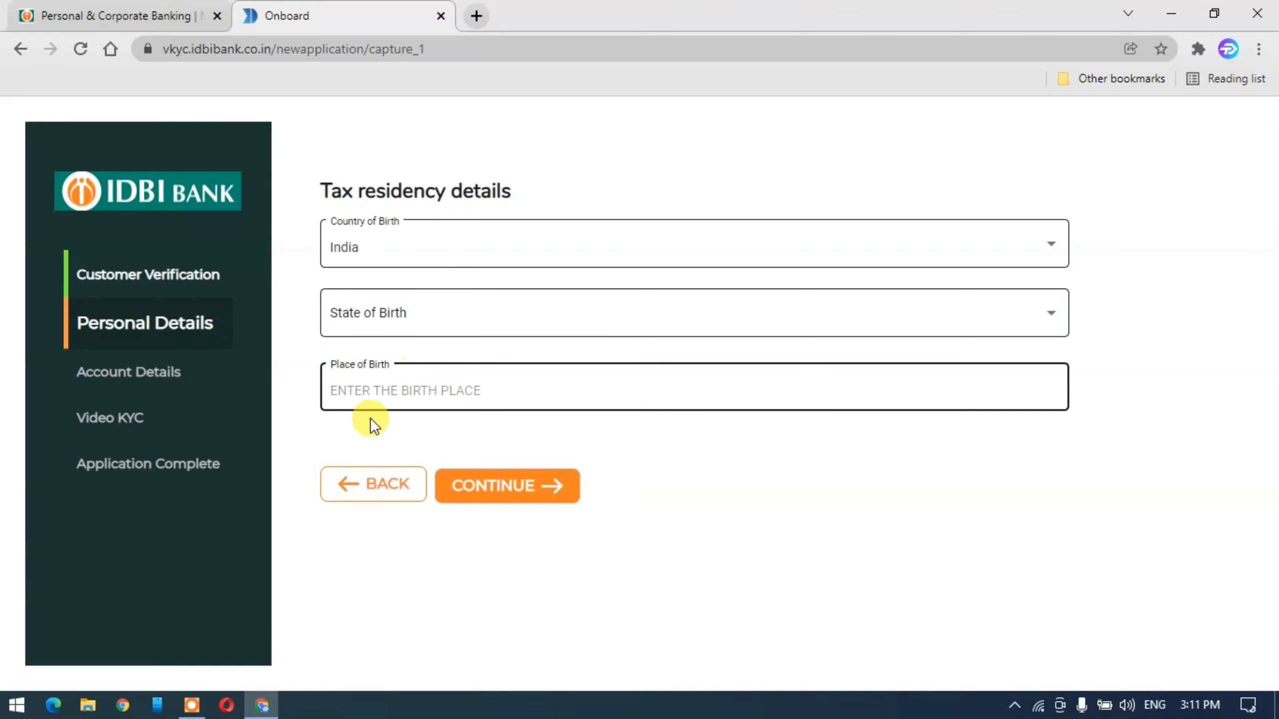
left_click(526, 476)
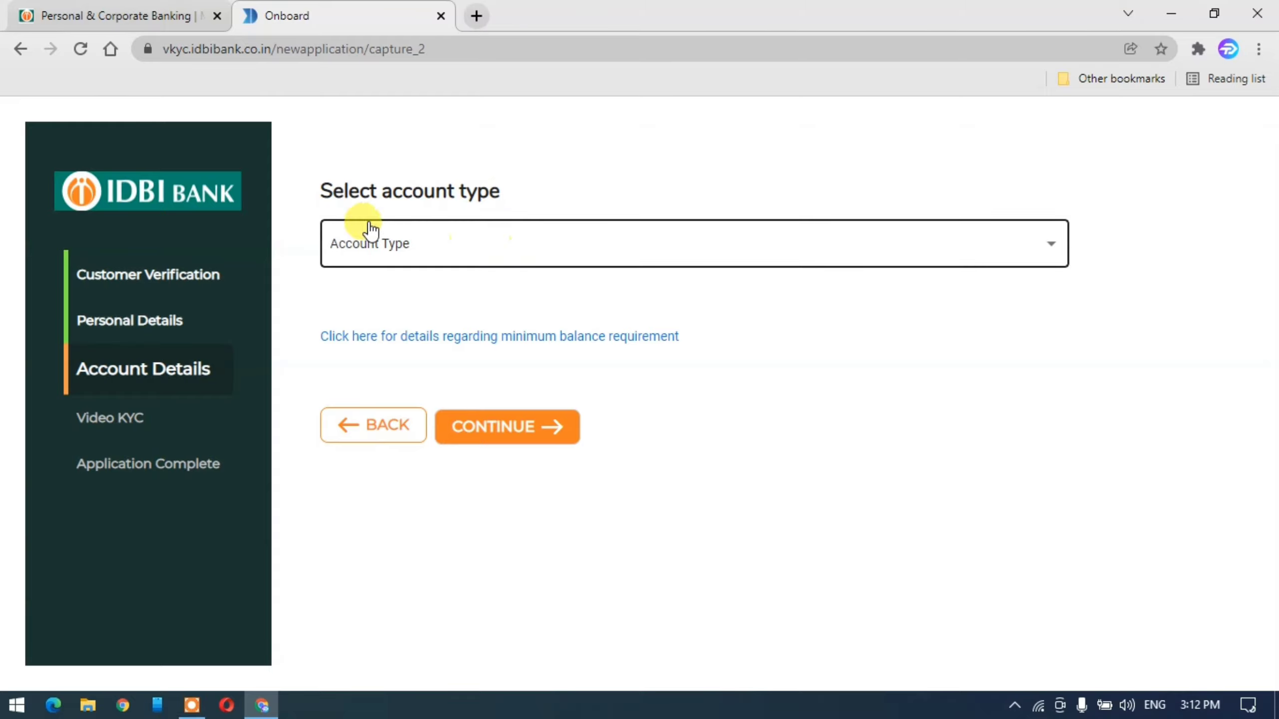
Choose Savings Account and check its ₹5000 minimum balance note.
left_click(461, 252)
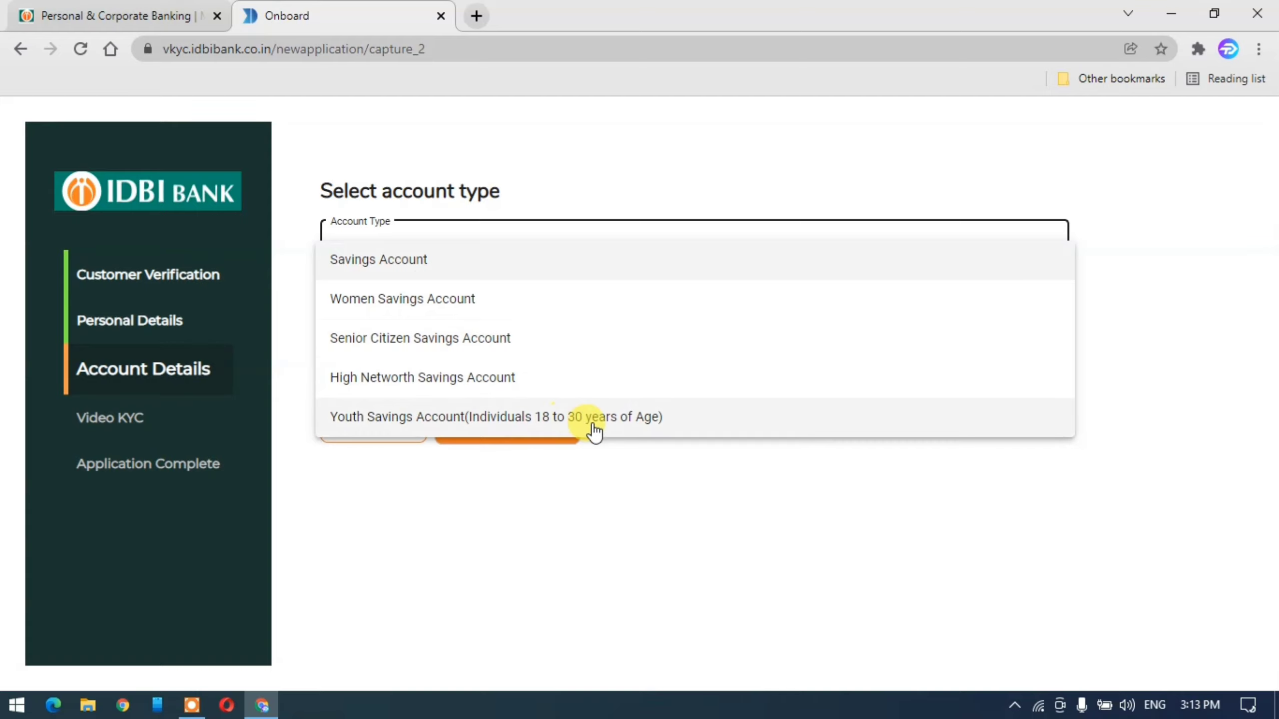
left_click(385, 262)
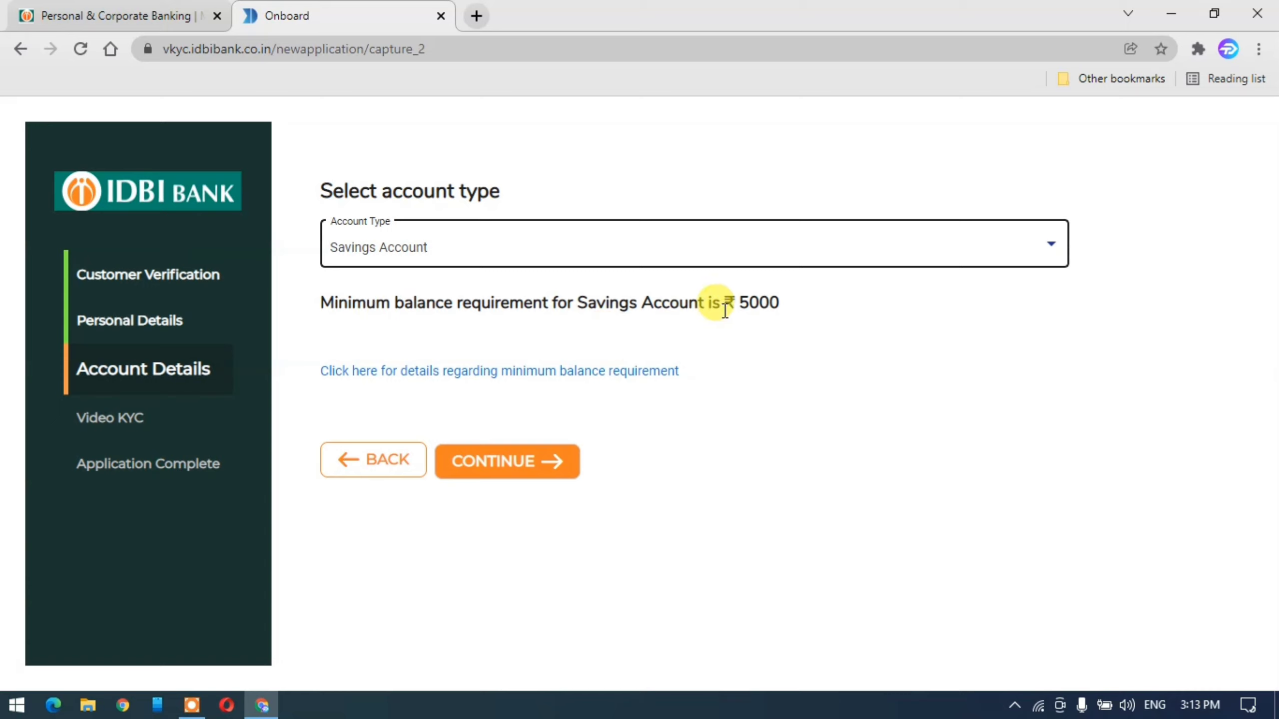
left_click_drag(779, 304, 390, 281)
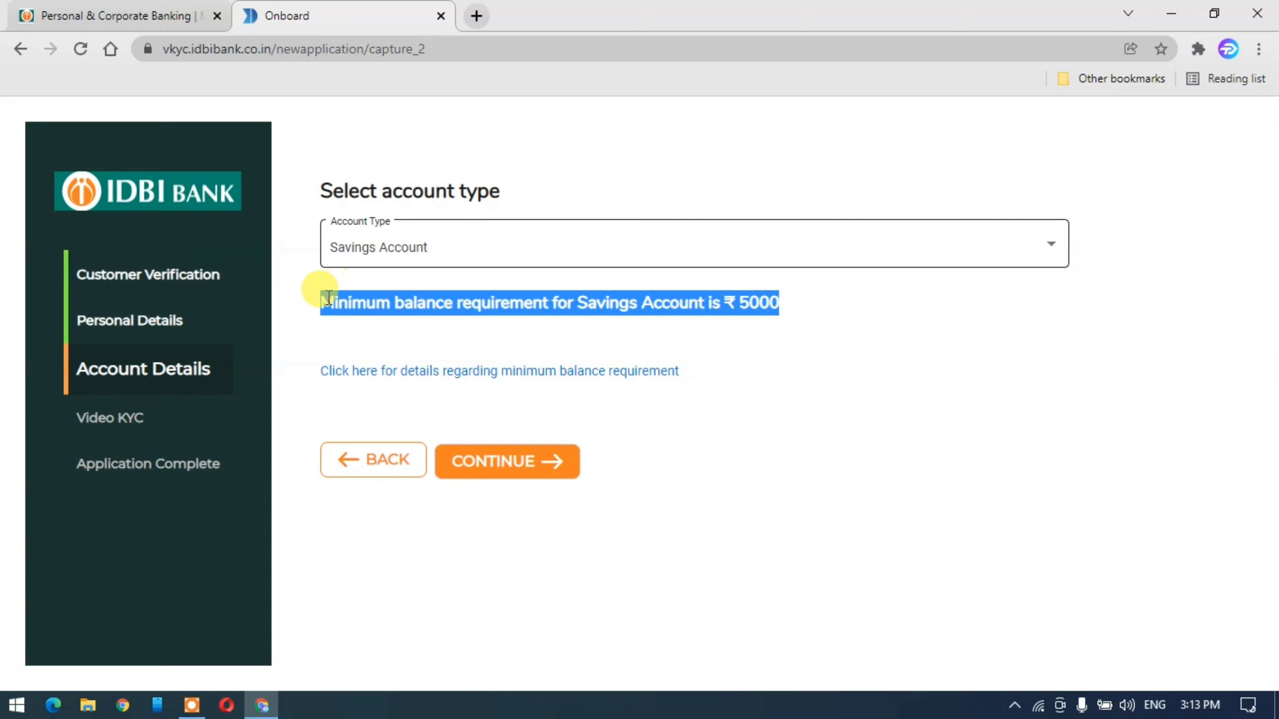
left_click(630, 306)
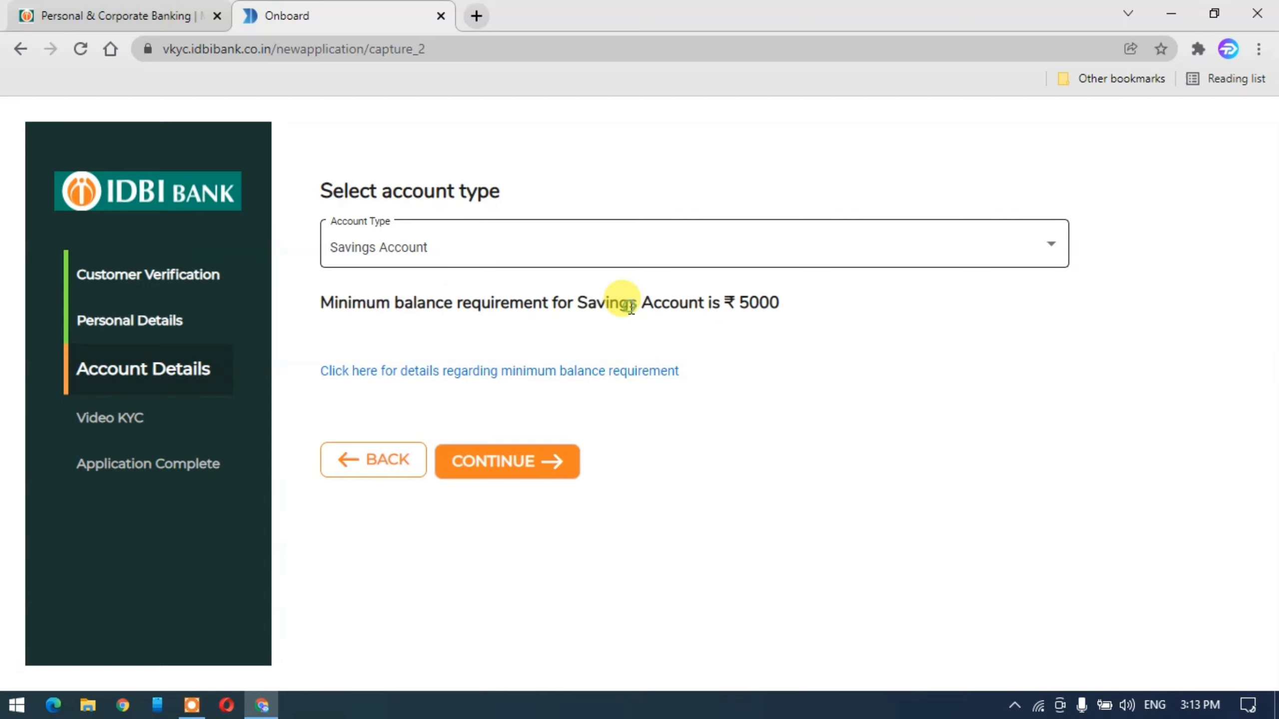
Try Women, Senior Citizen and Youth Savings Account options in Account Type.
left_click(754, 246)
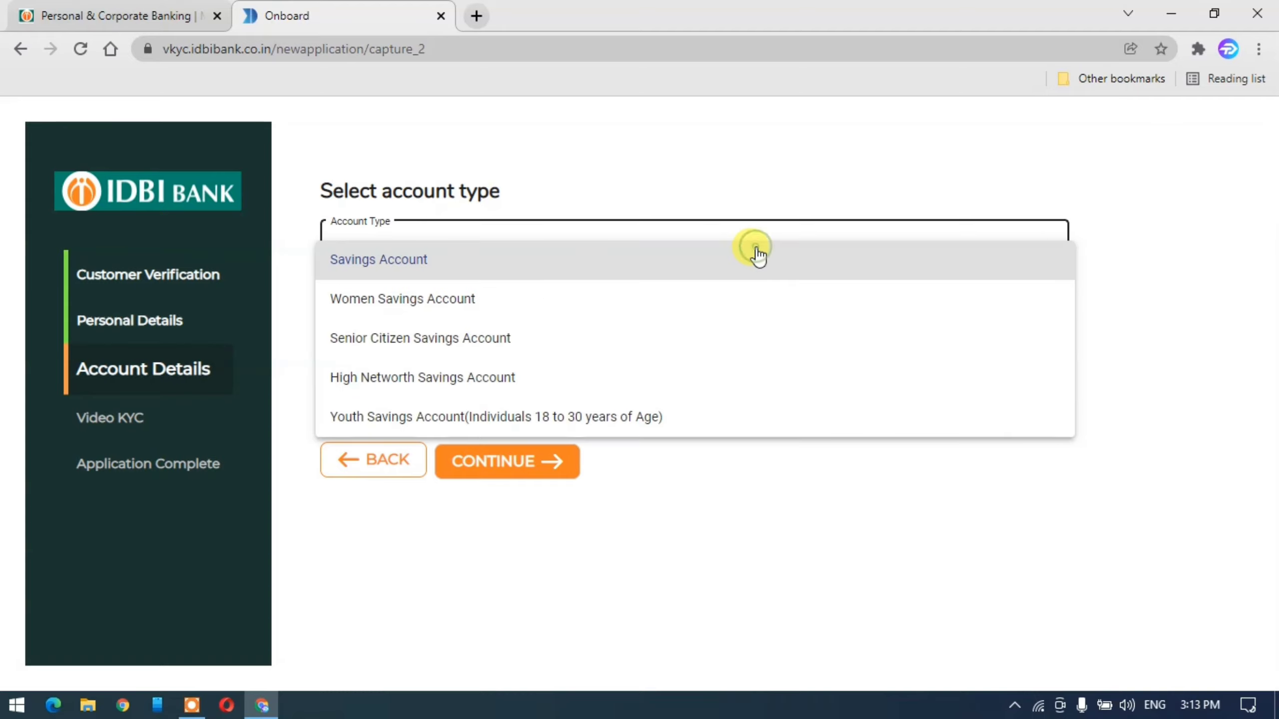
left_click(402, 300)
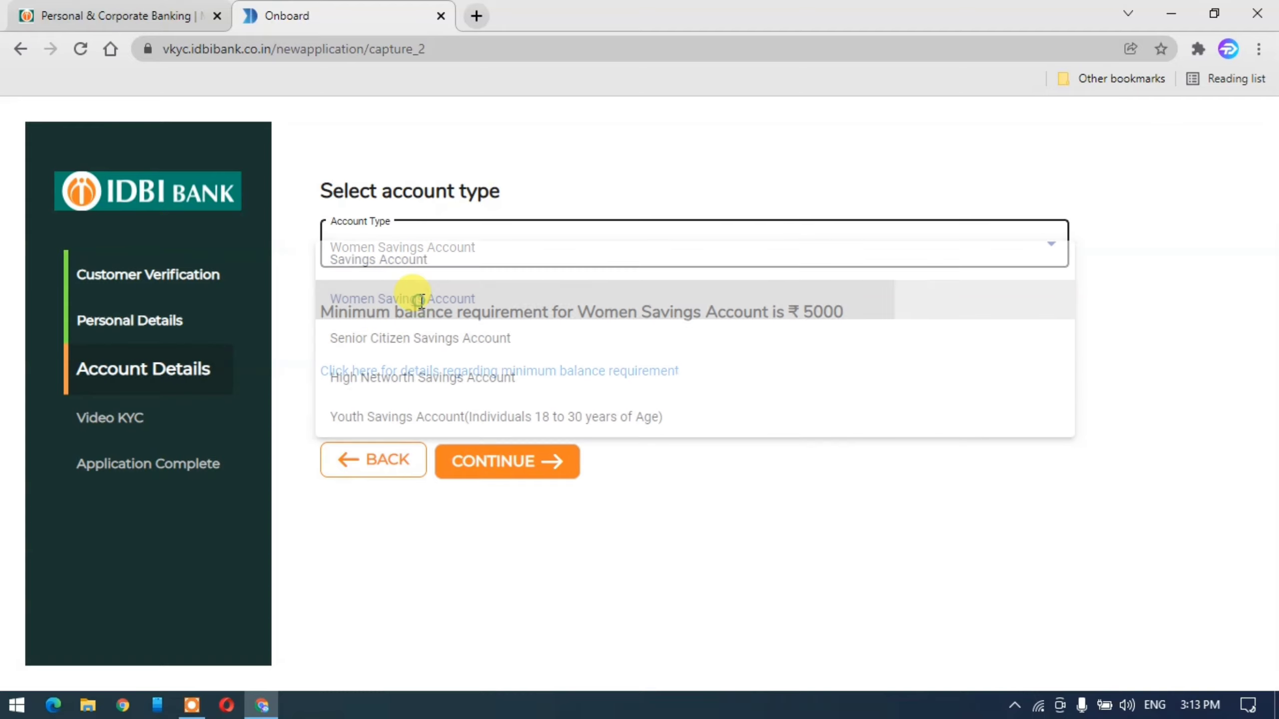
left_click(669, 246)
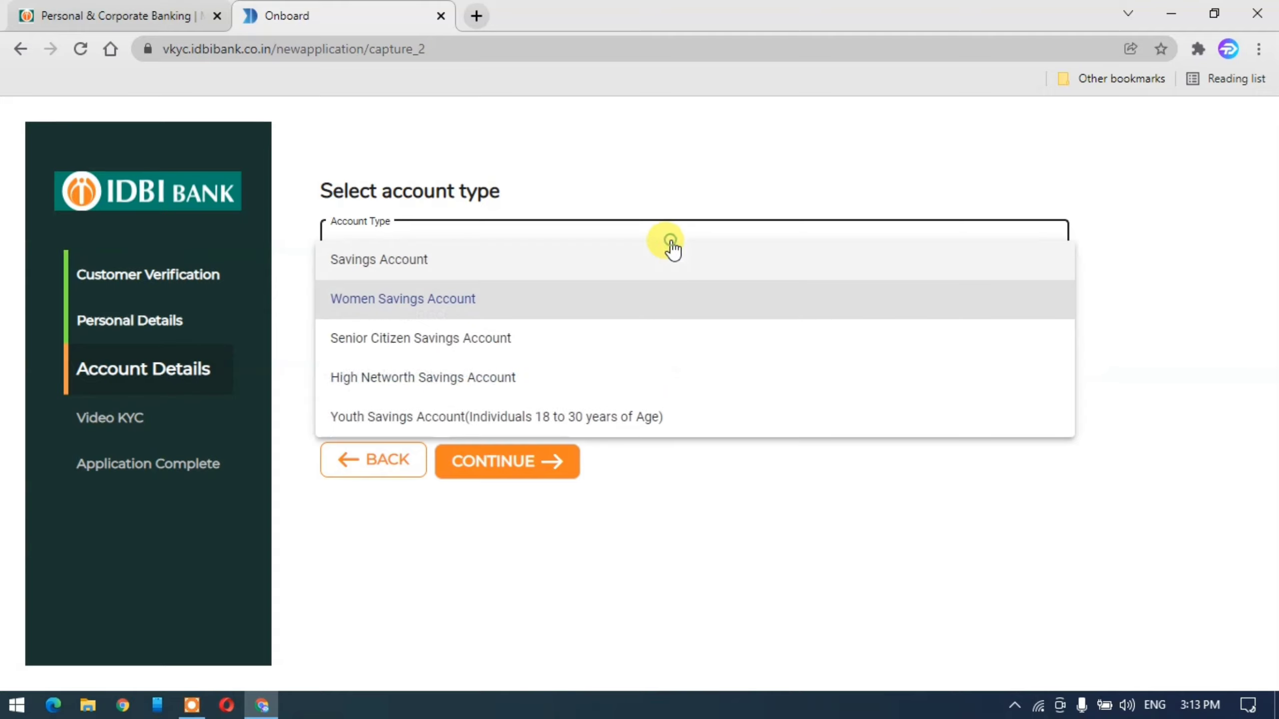
left_click(482, 341)
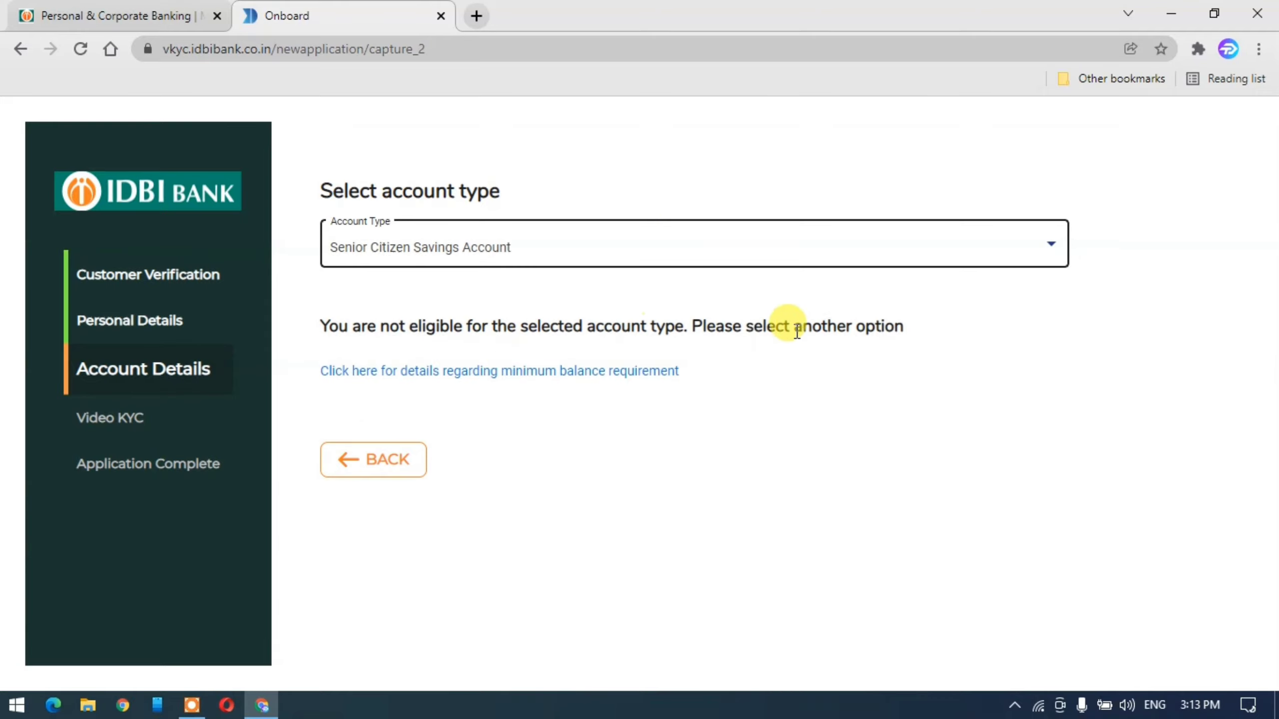
left_click(542, 243)
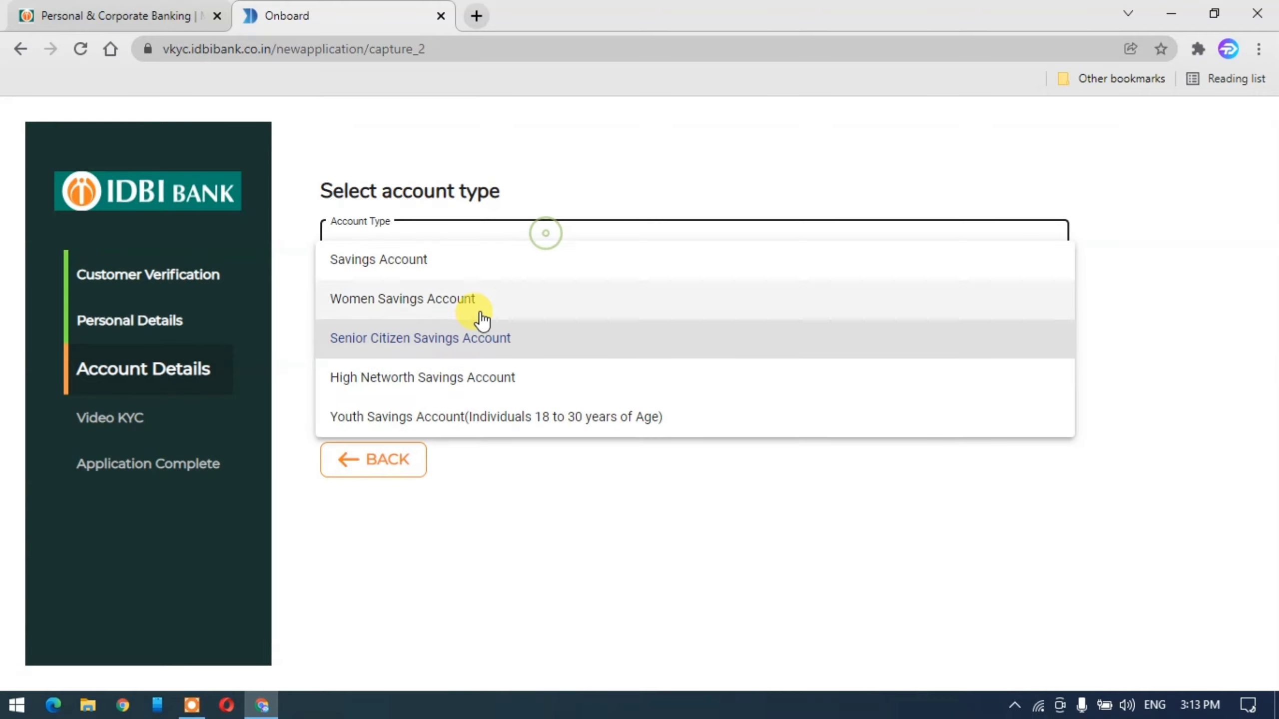
left_click(487, 417)
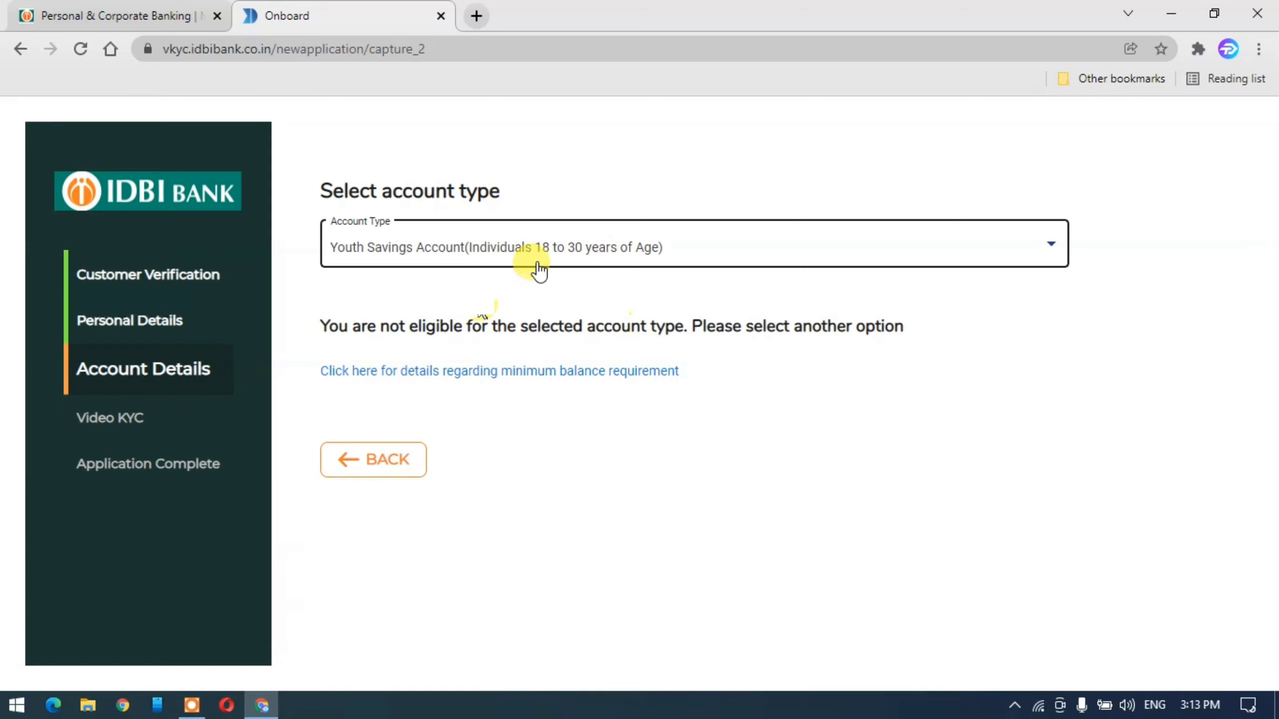
left_click(644, 250)
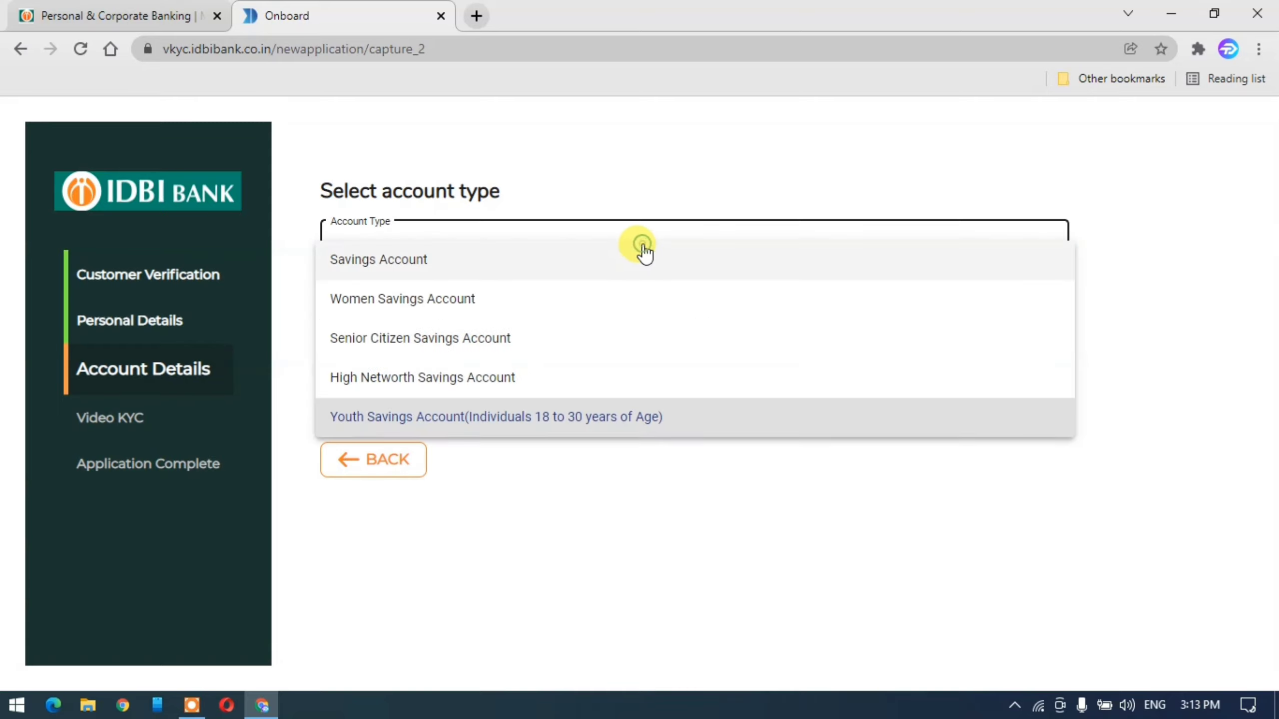
left_click(598, 420)
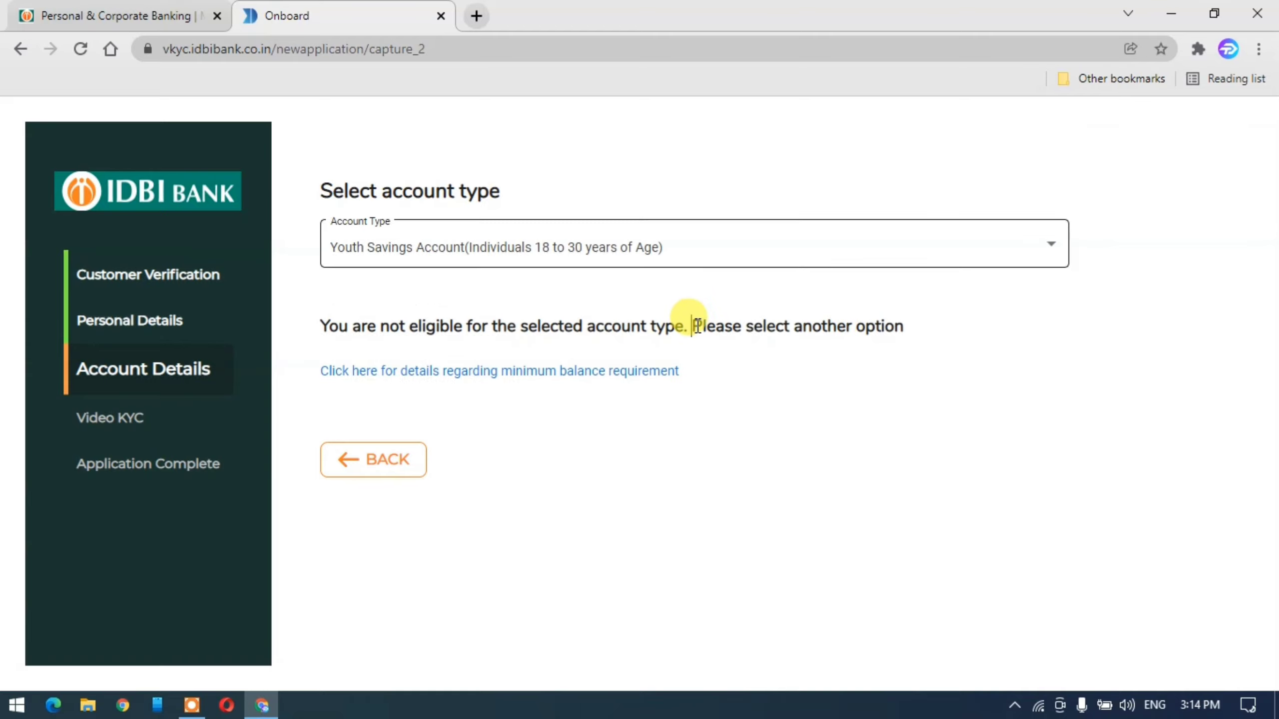
left_click_drag(689, 322, 880, 325)
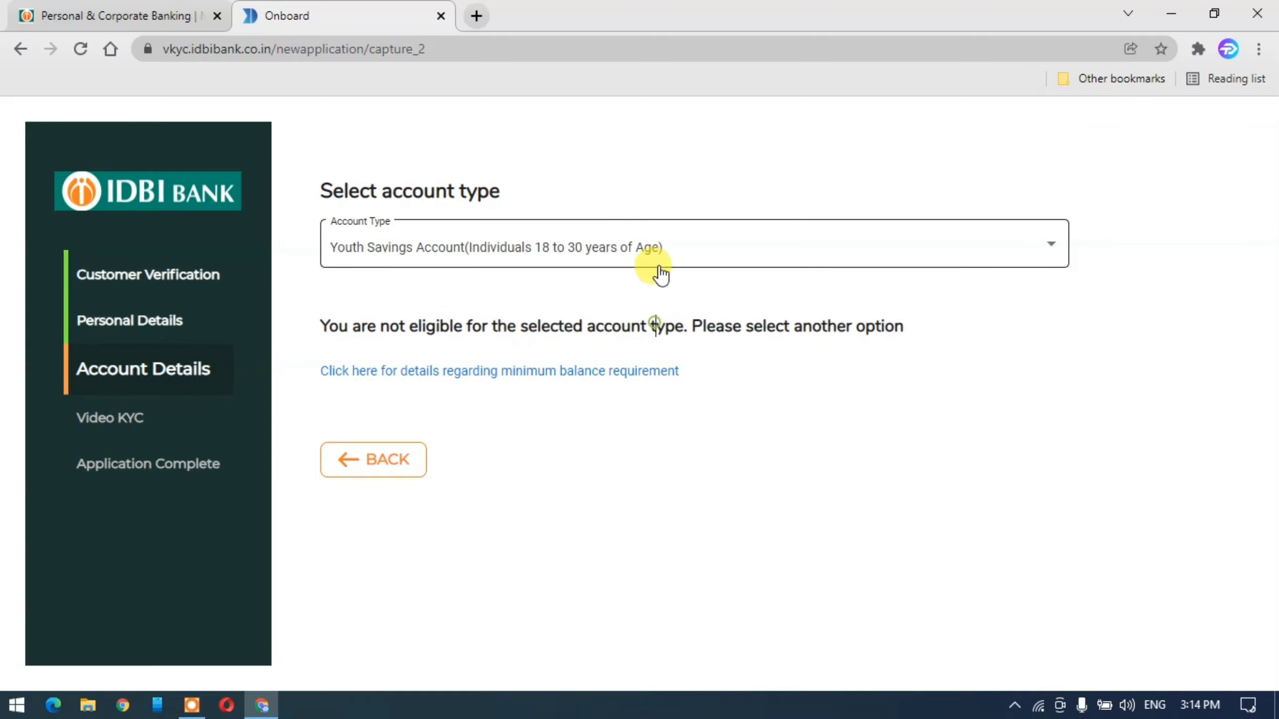
Switch back to Savings Account and continue to branch selection.
left_click(646, 249)
left_click(411, 259)
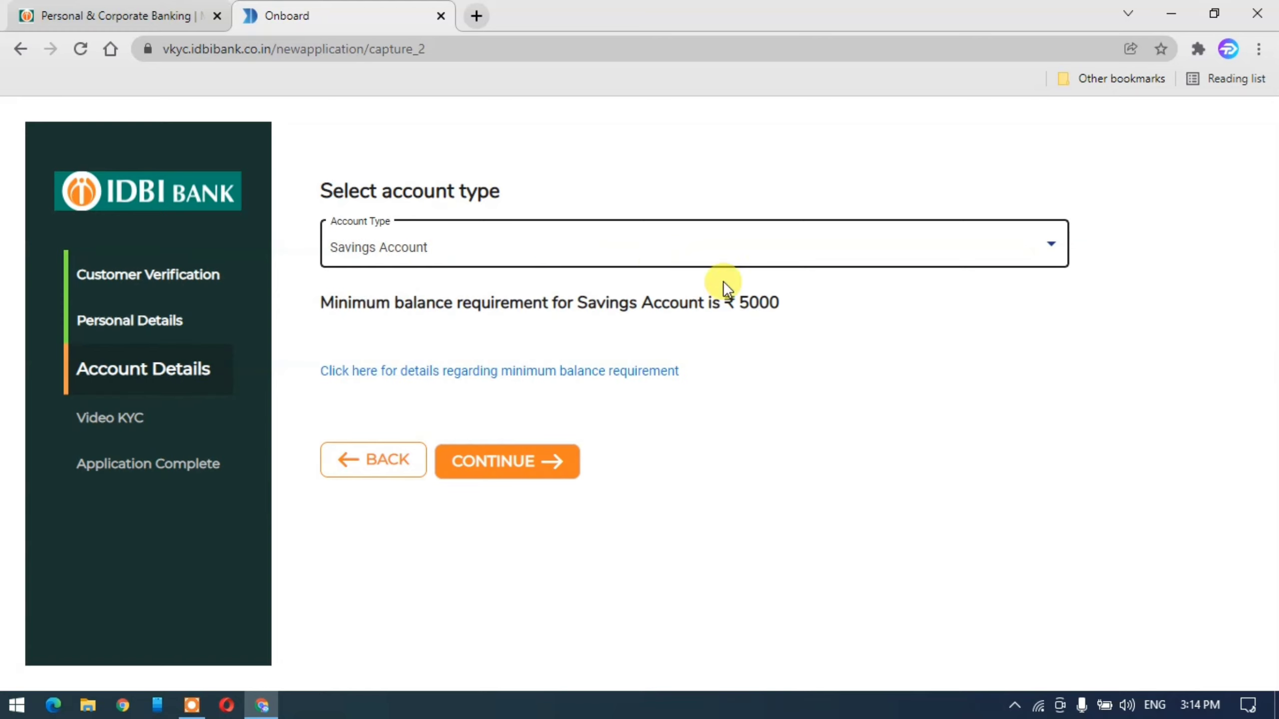
left_click(324, 298)
mouse_move(325, 298)
left_mouse_down()
mouse_move(785, 300)
mouse_move(328, 298)
left_mouse_up()
left_click(558, 298)
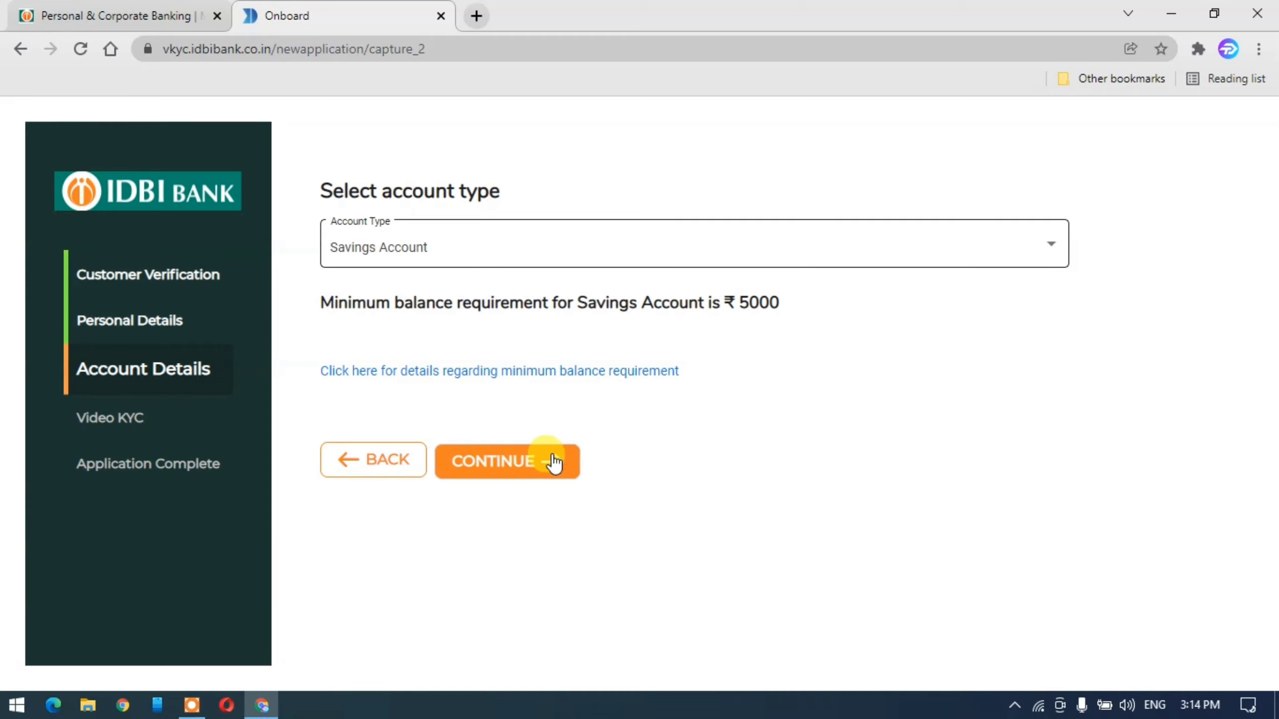
left_click(541, 457)
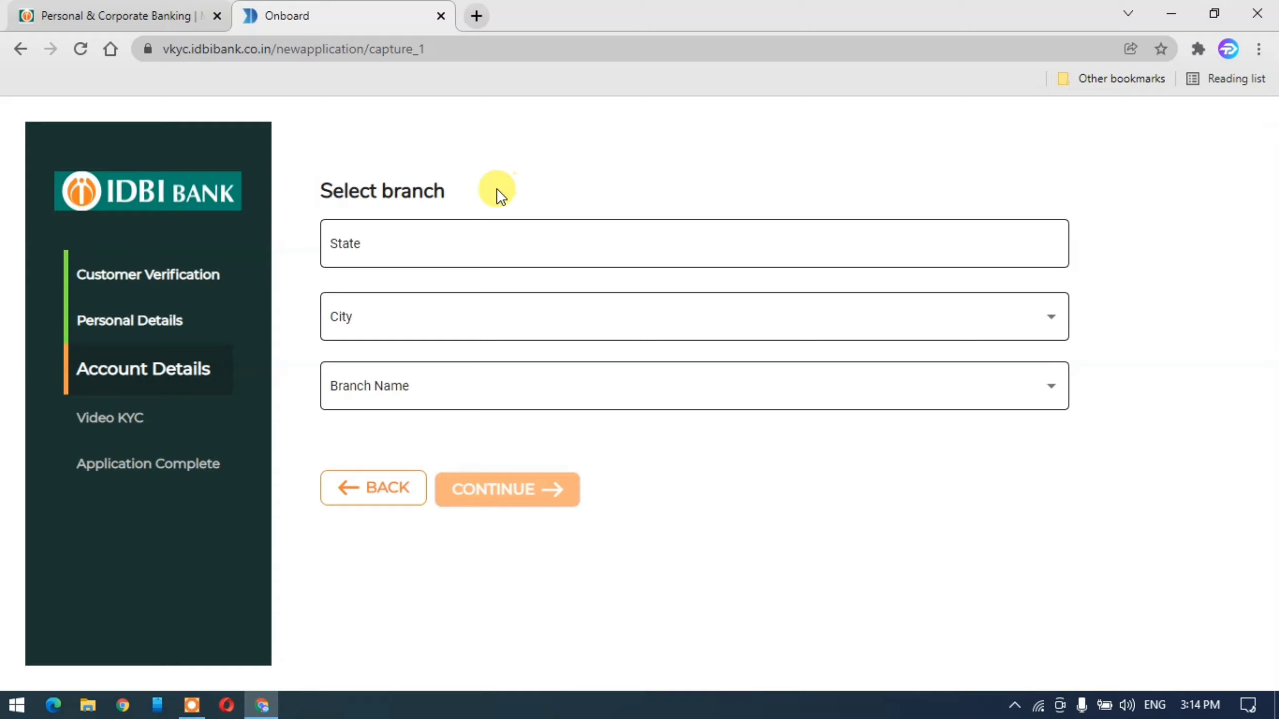
Fill in the State, City and Branch Name fields on Select branch.
left_click(420, 240)
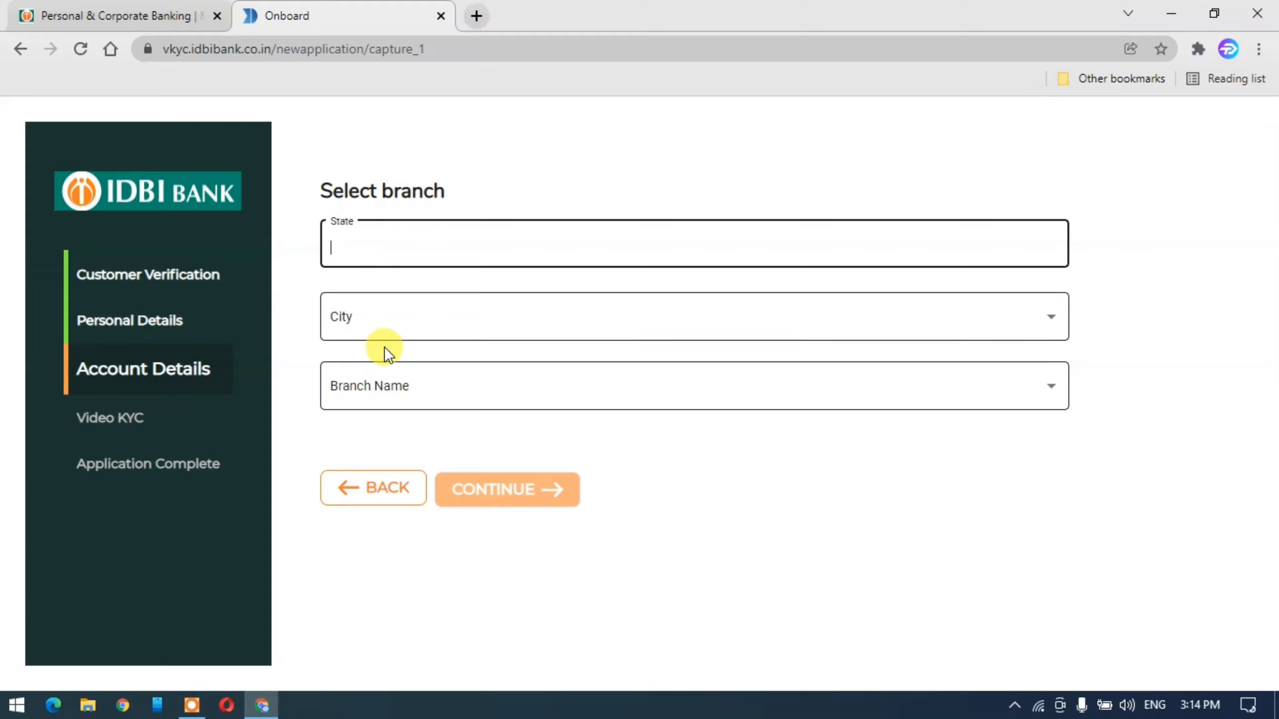
left_click(375, 319)
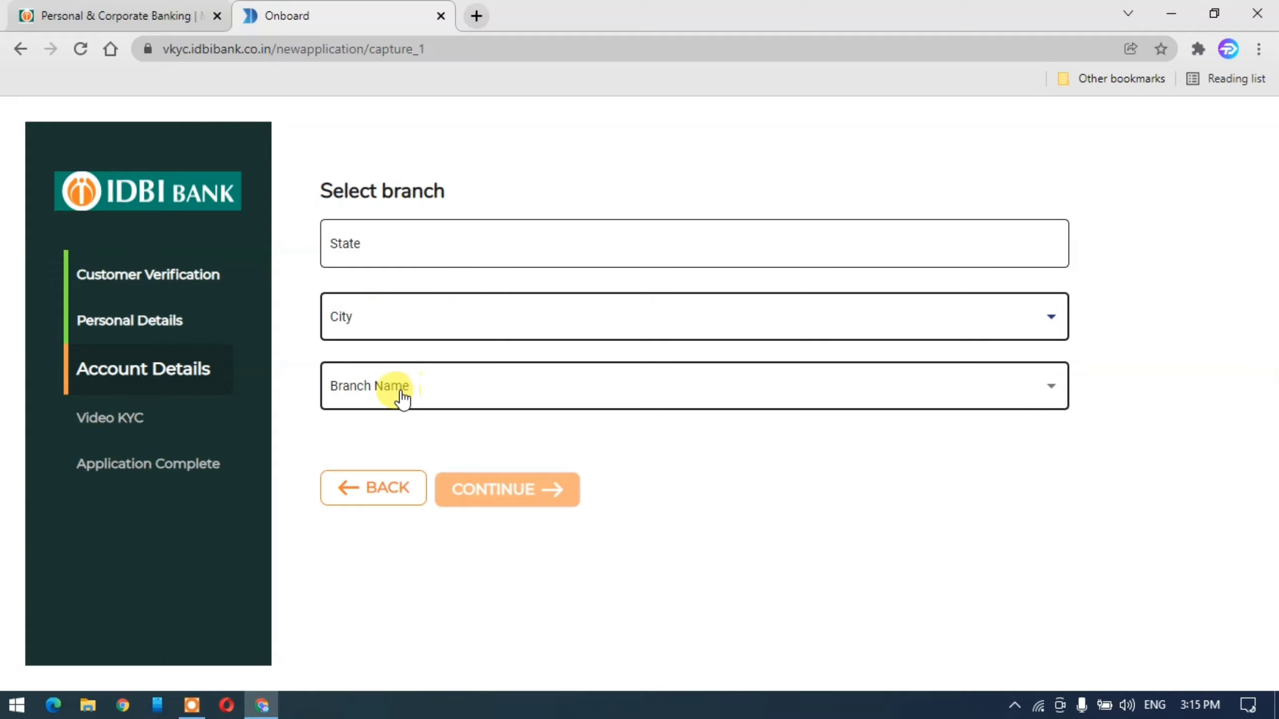
left_click(382, 392)
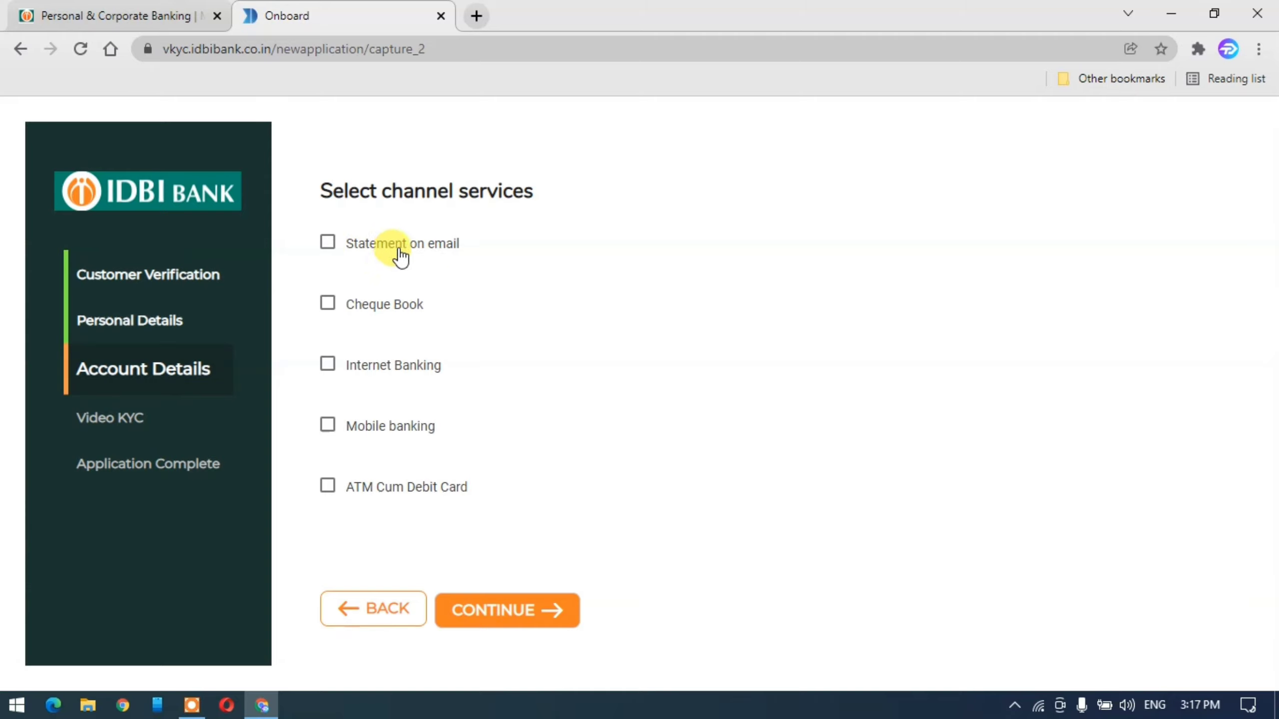
Tick Statement on email, Cheque Book, Mobile banking and ATM Cum Debit Card, then continue.
left_click(327, 243)
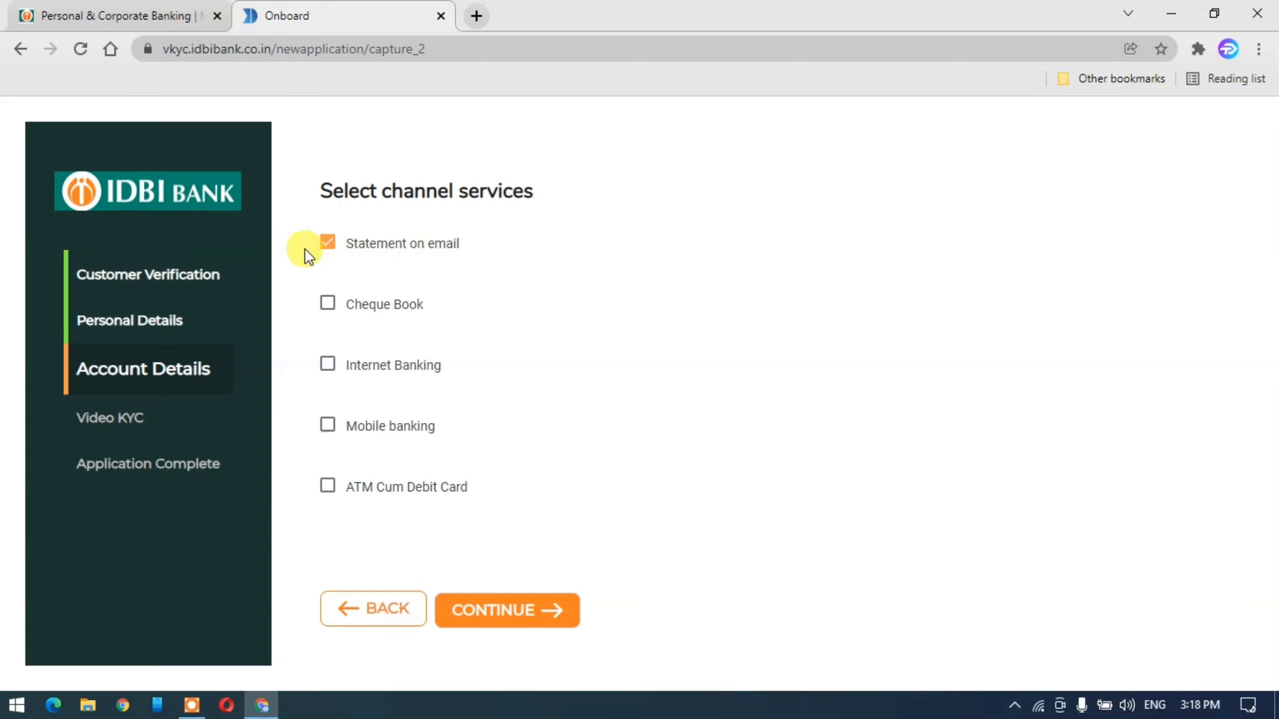
left_click(328, 244)
left_click(327, 243)
left_click(328, 304)
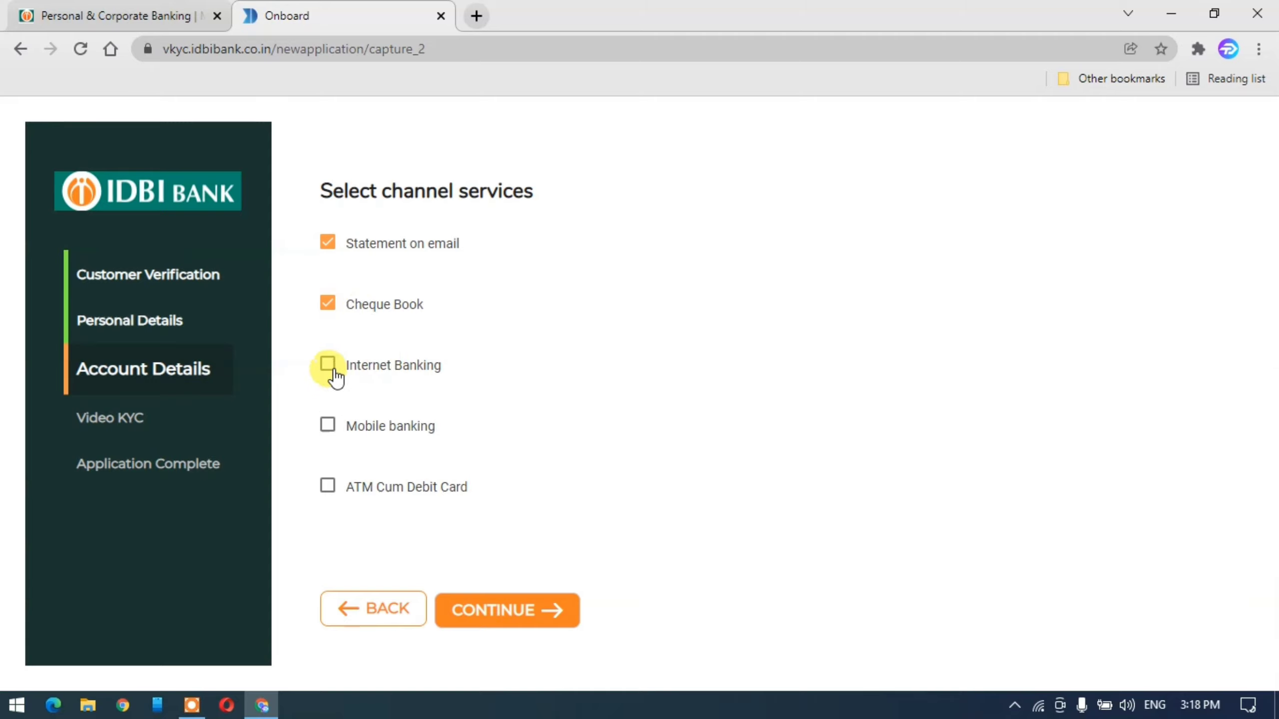
left_click(328, 425)
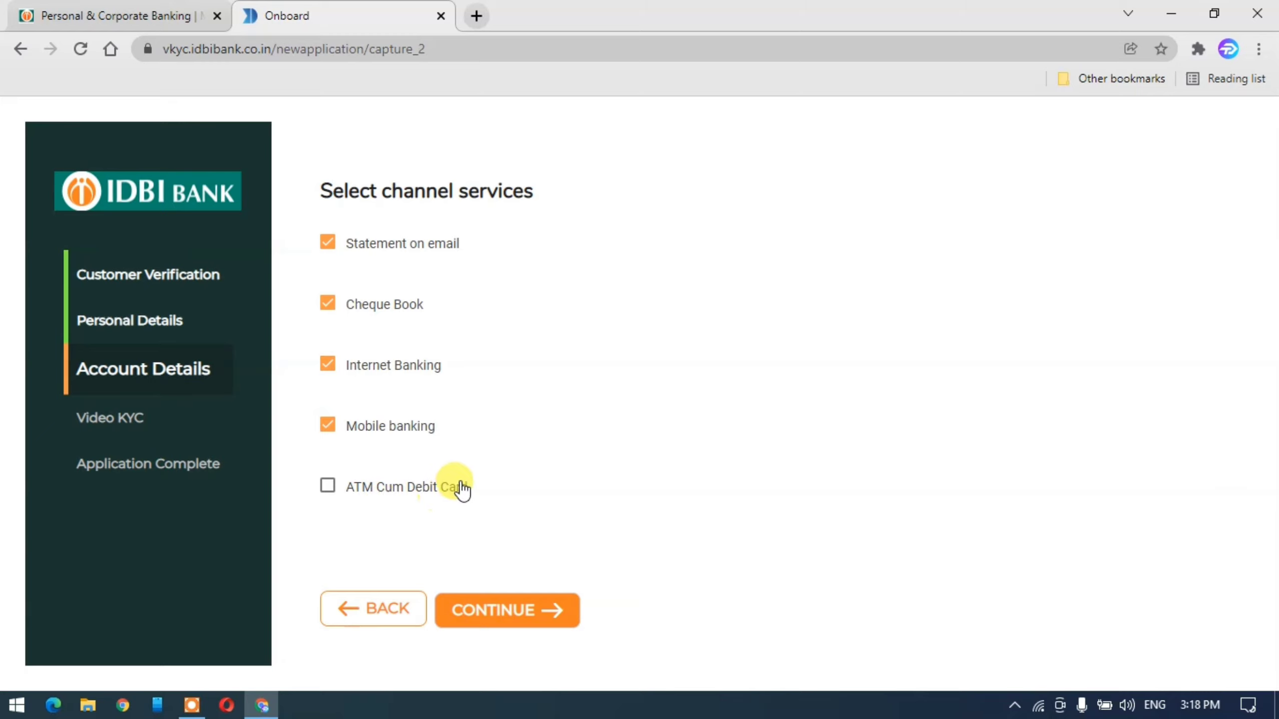
left_click(328, 486)
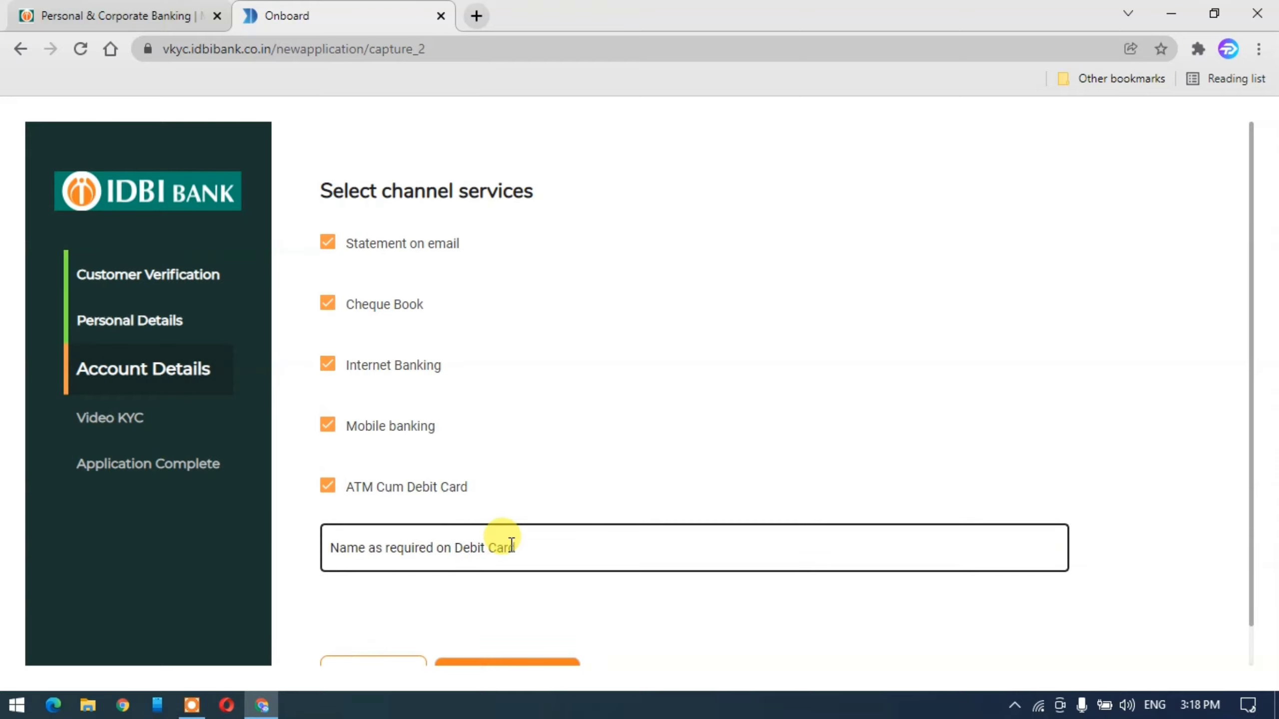
scroll(511, 544, "down", 1)
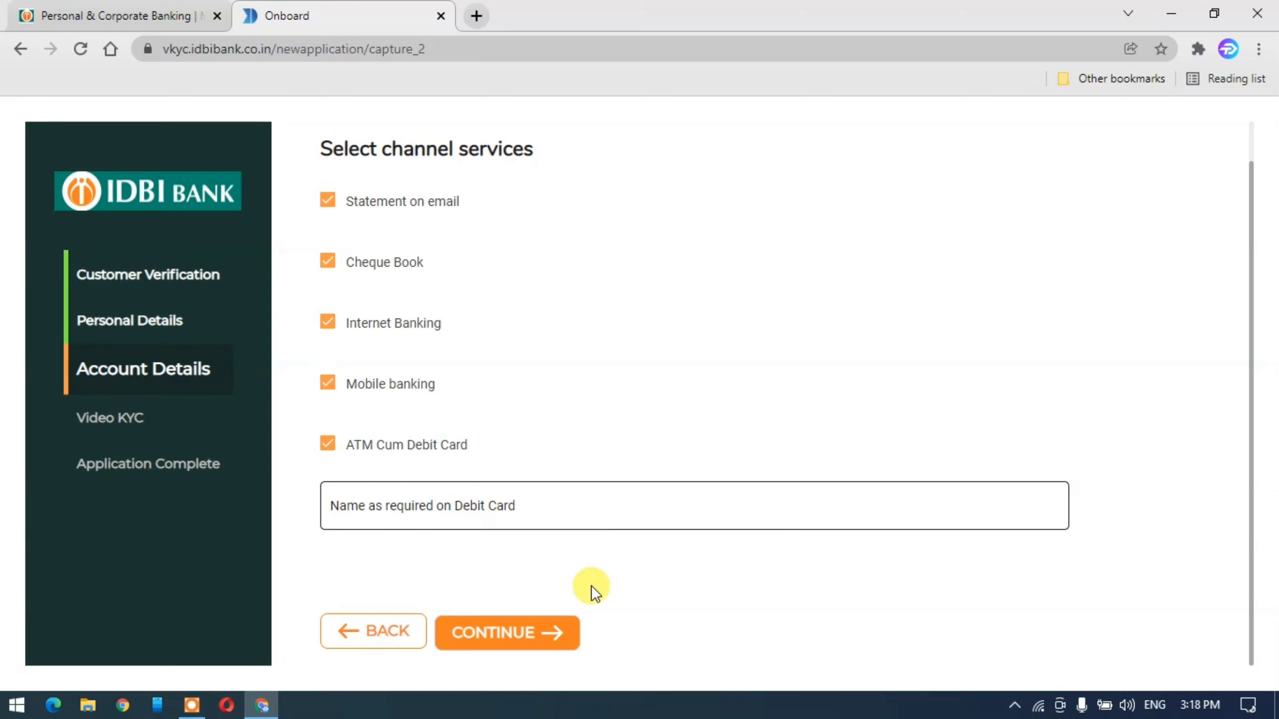
left_click(520, 648)
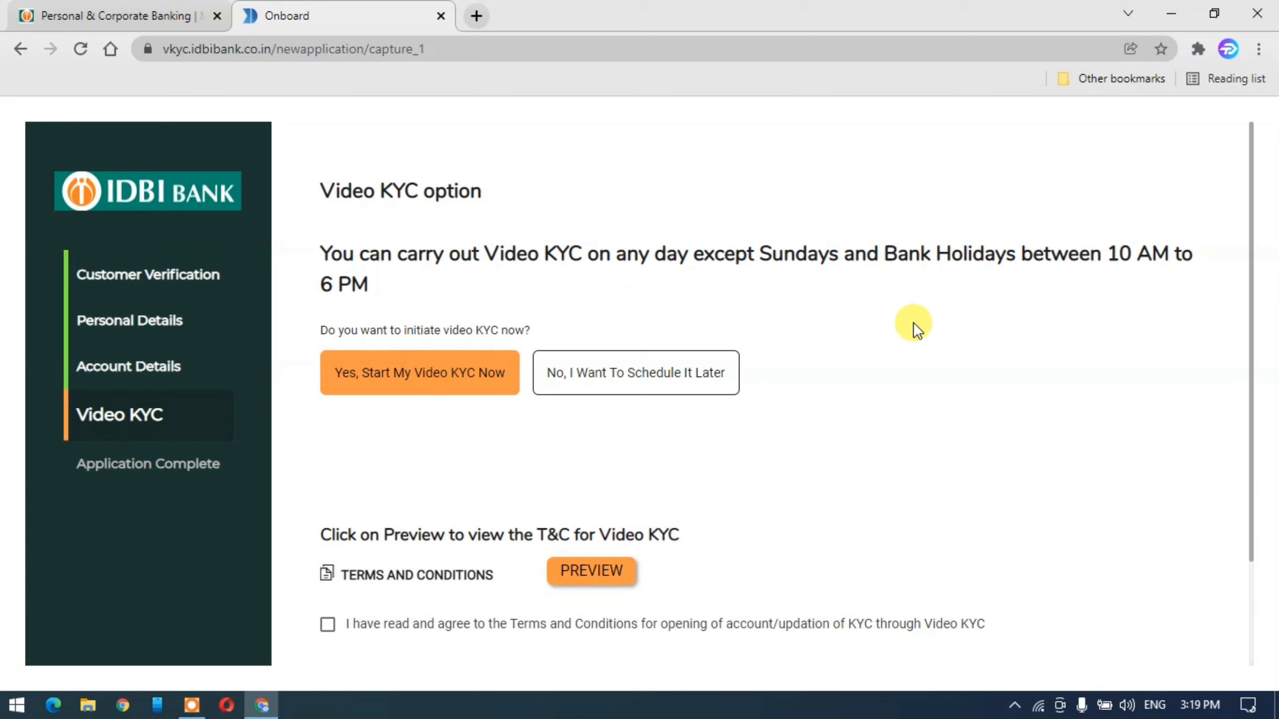
Open the PREVIEW of the Video KYC Terms and Conditions.
scroll(600, 416, "down", 2)
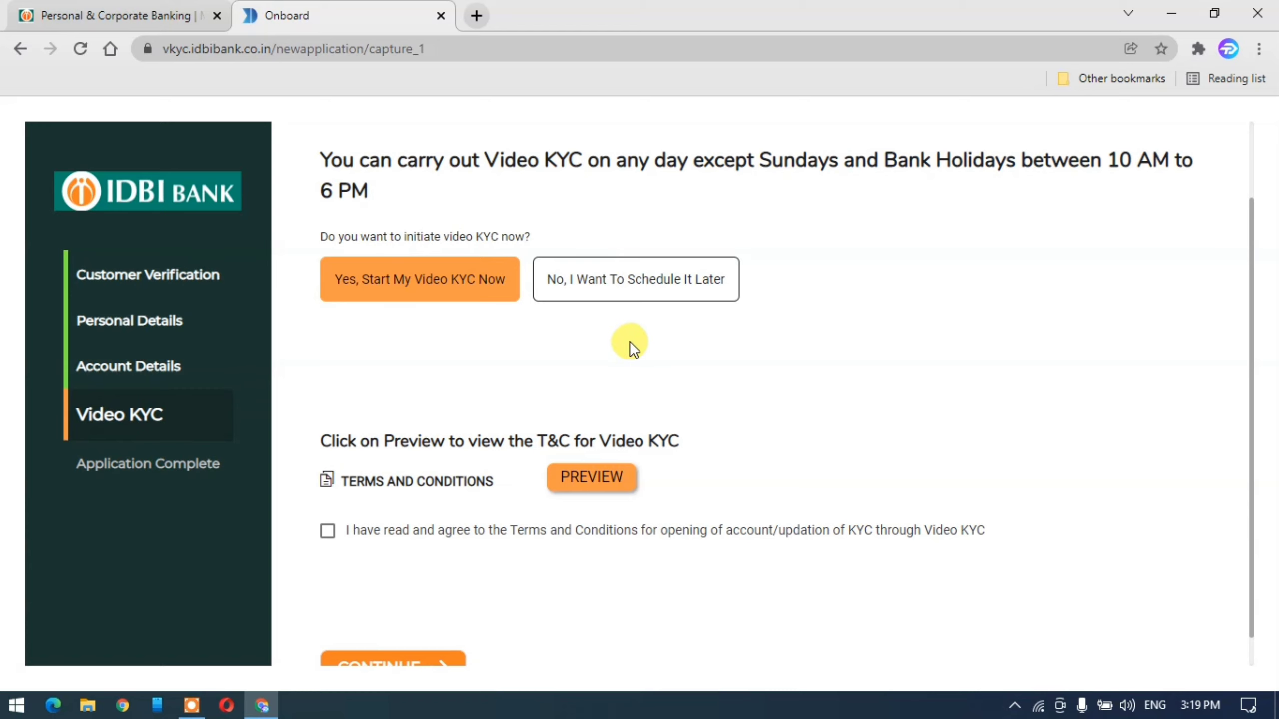
scroll(627, 342, "down", 1)
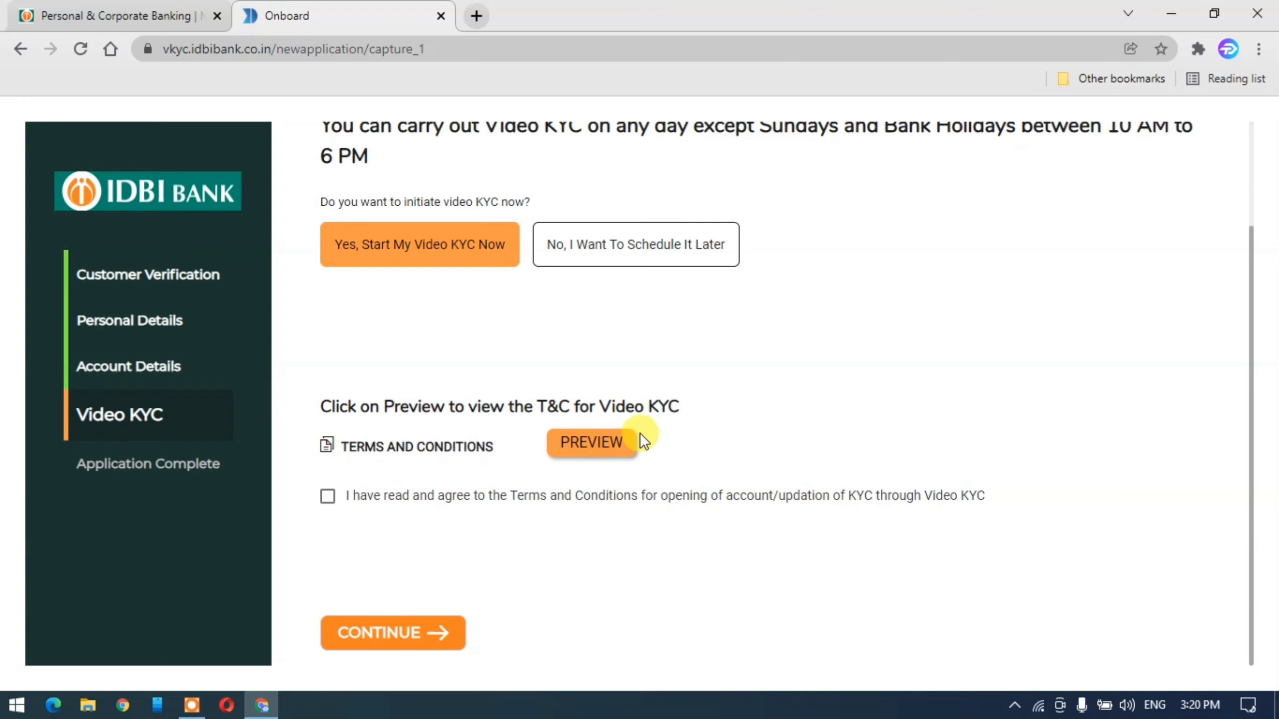
left_click(601, 445)
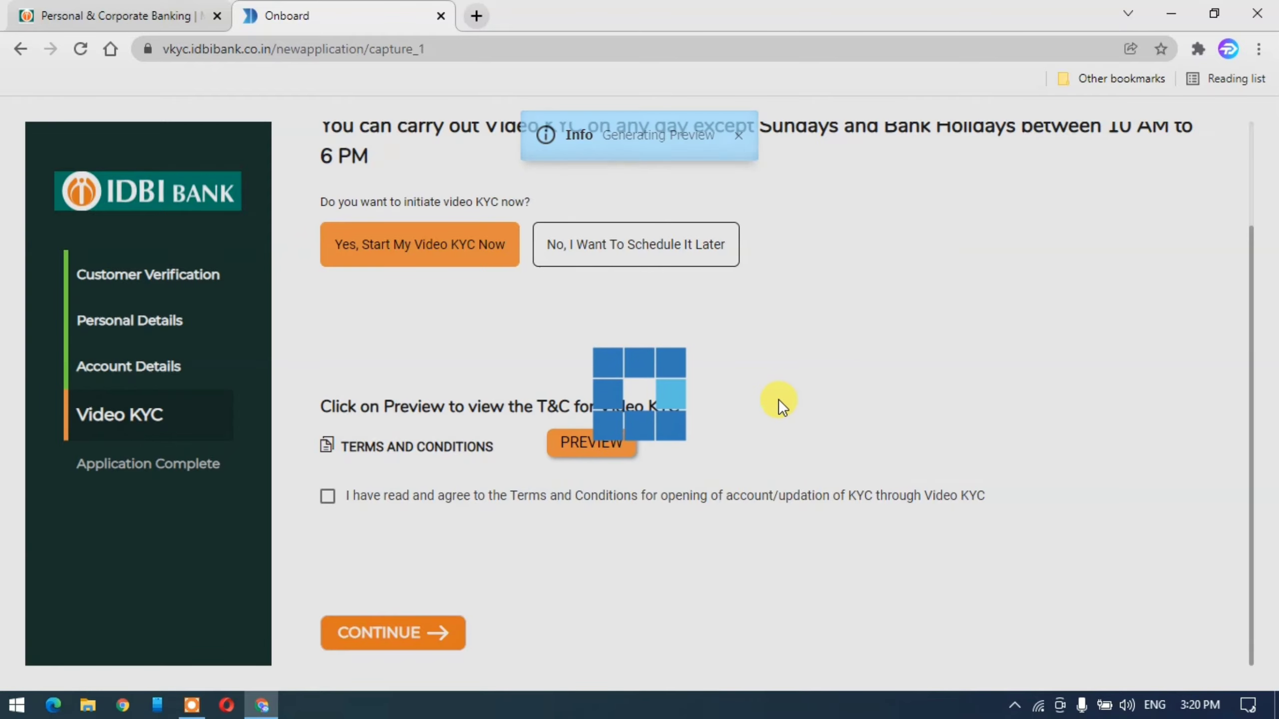
Close the terms preview and tick the Video KYC terms checkbox.
scroll(594, 354, "down", 15)
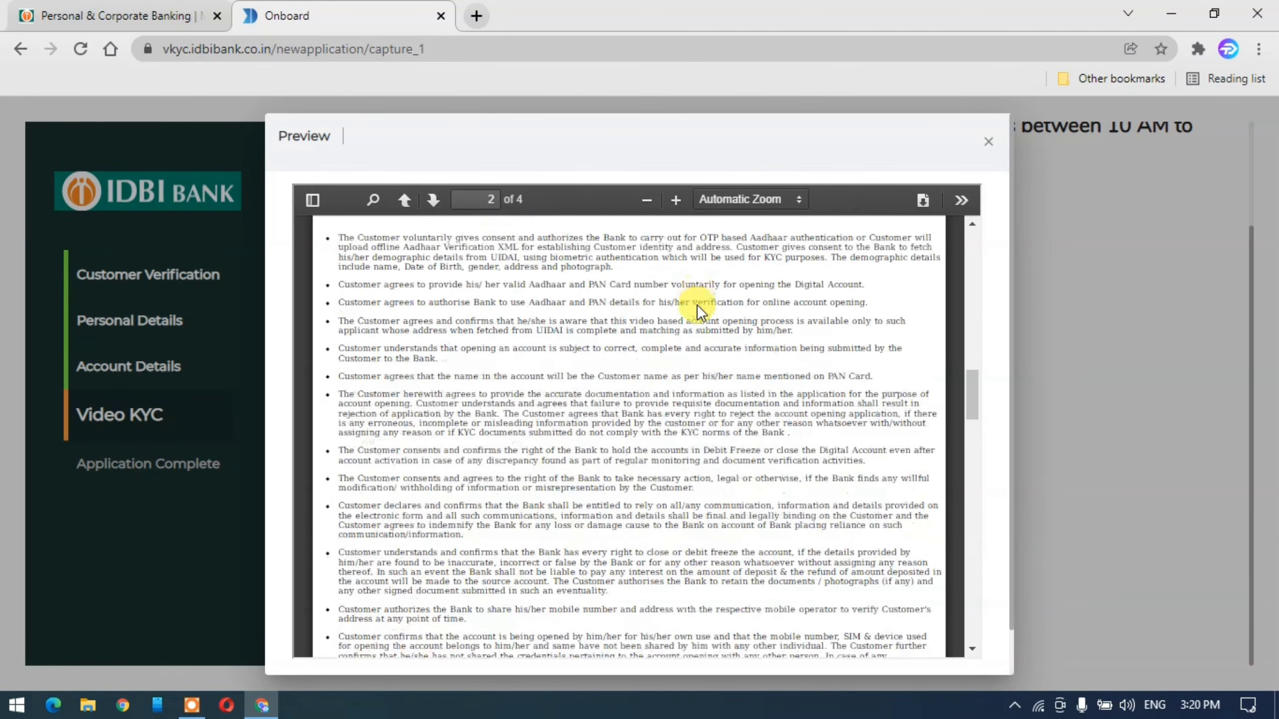
scroll(697, 304, "down", 20)
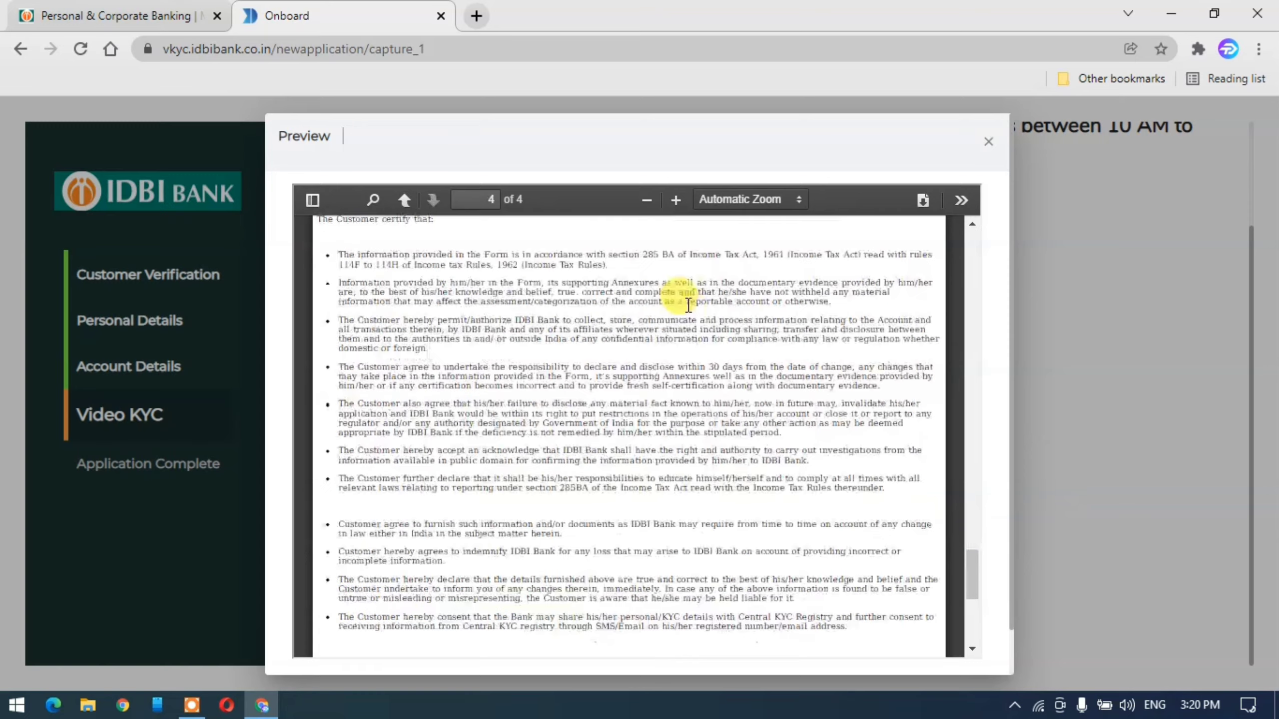
scroll(688, 305, "up", 10)
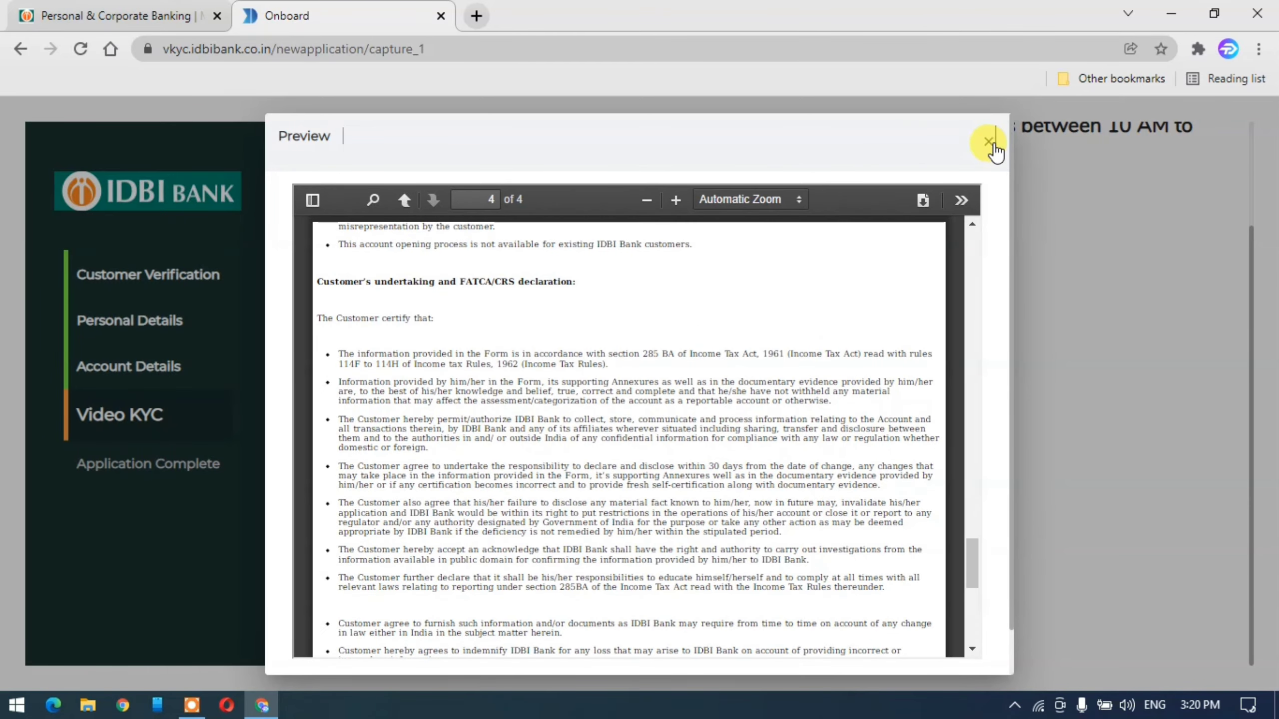
left_click(988, 141)
left_click(328, 496)
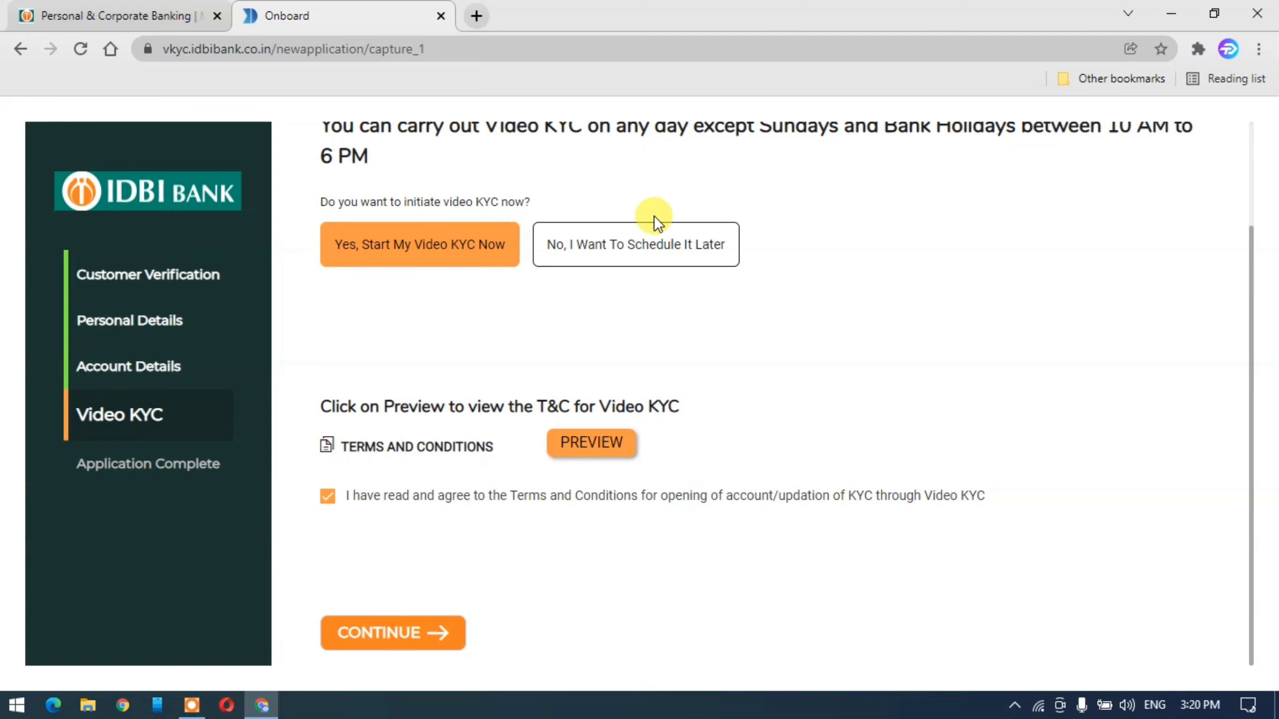
Choose 'No, I Want To Schedule It Later', re-accept the terms, and continue.
left_click(707, 246)
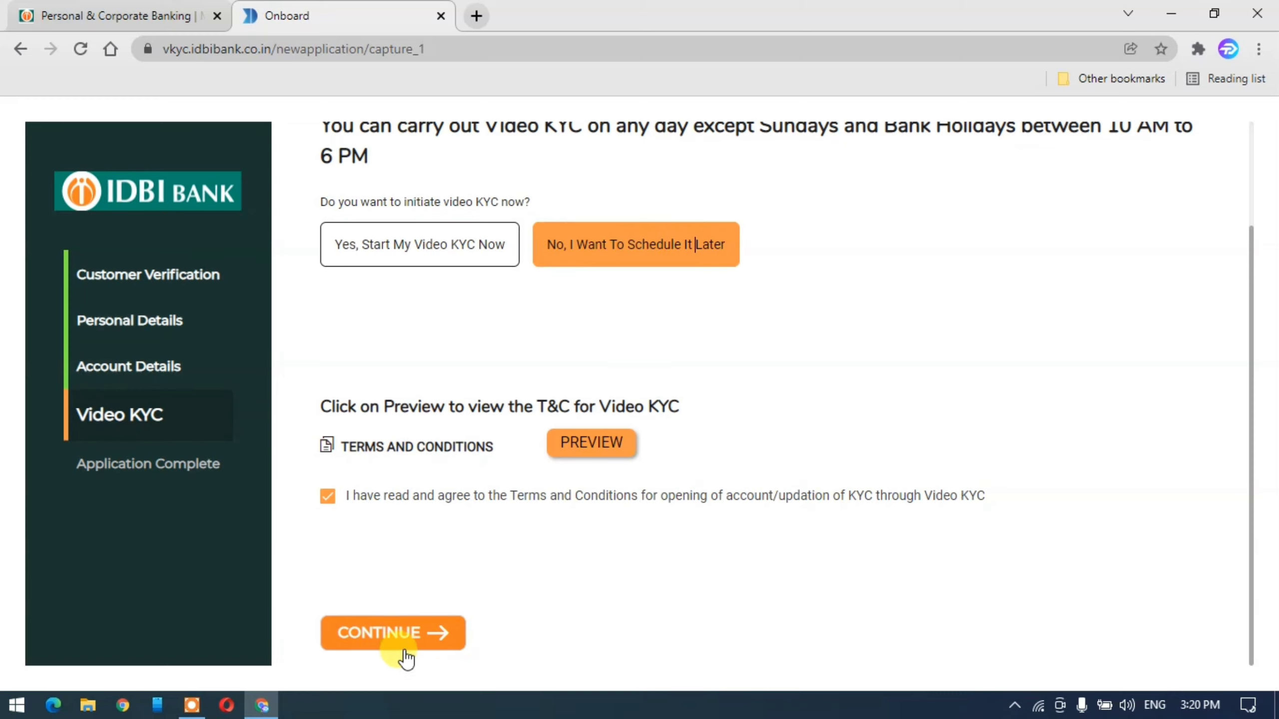
left_click(327, 496)
left_click(327, 496)
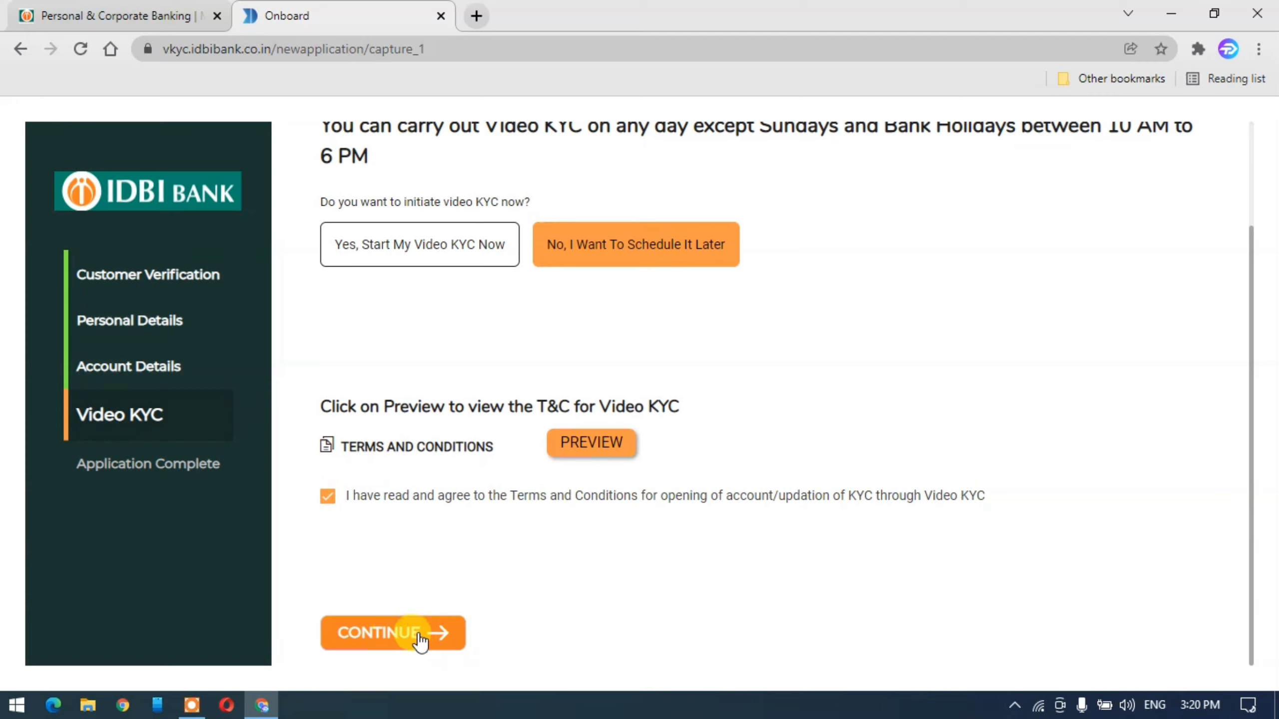
left_click(406, 633)
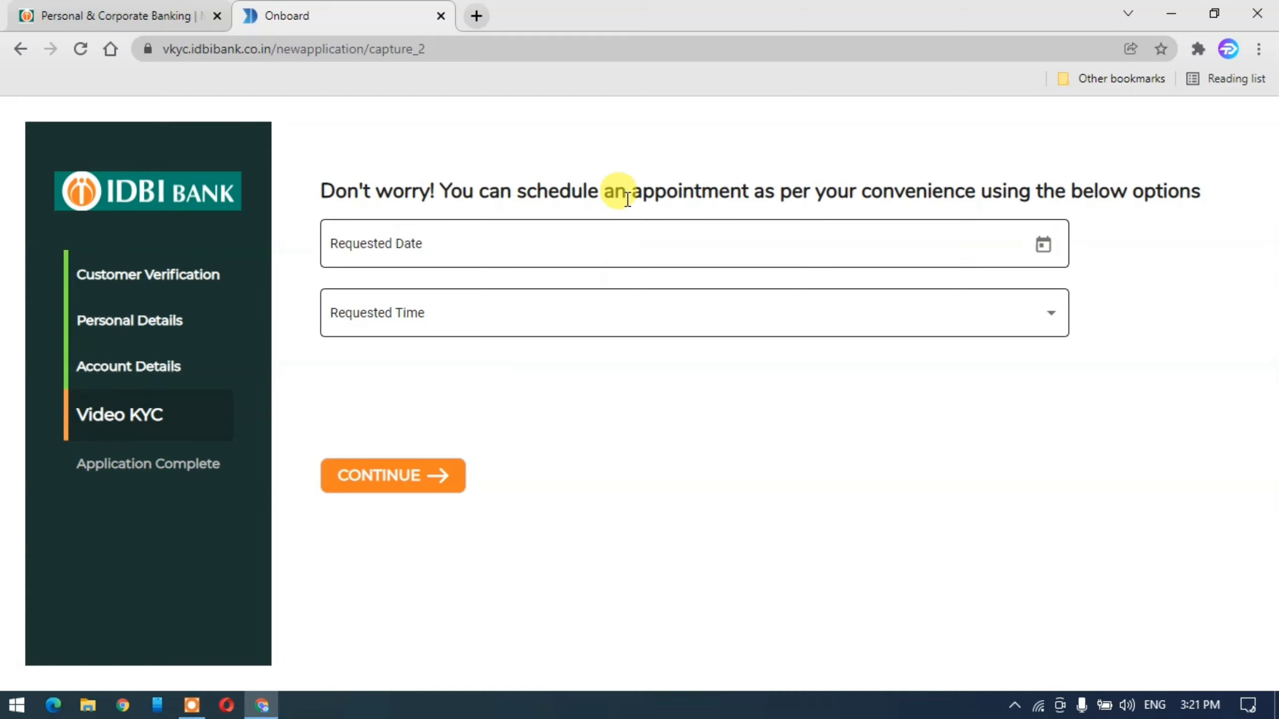
Request a Video KYC slot on 21/01/2022 at 10.00 AM - 11.00 AM, continue, and submit.
left_click(631, 237)
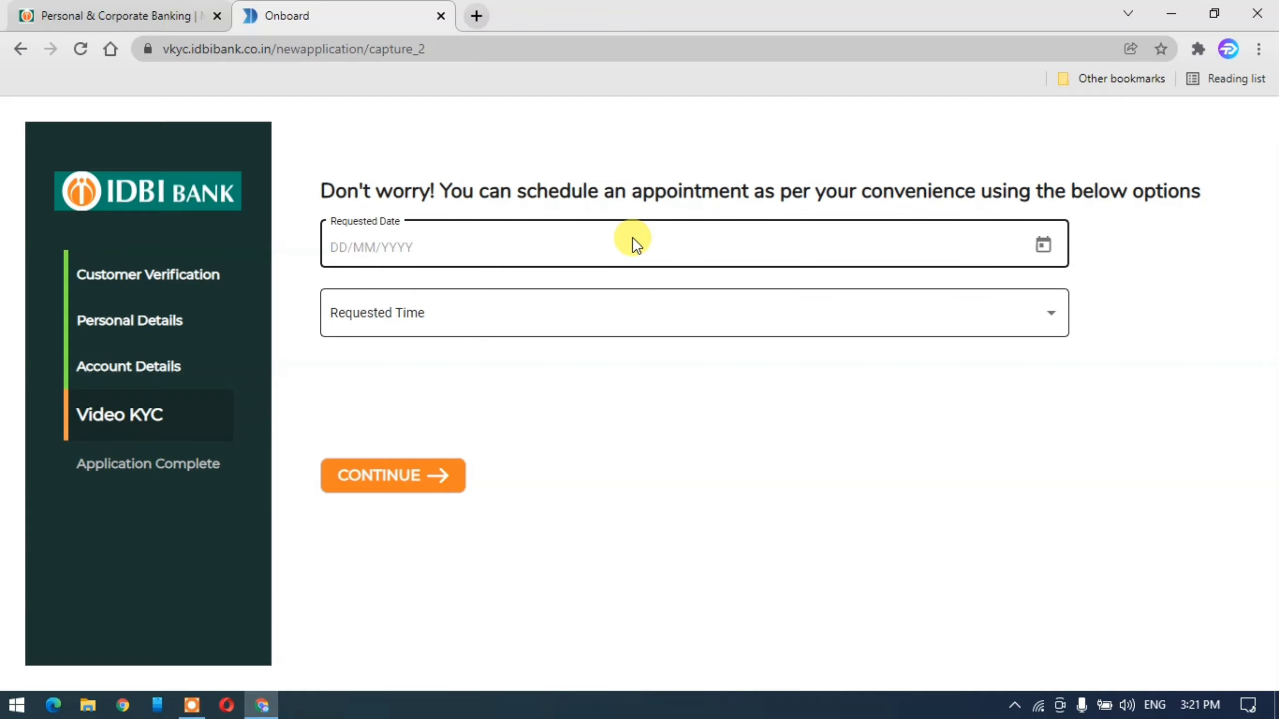
left_click(1043, 245)
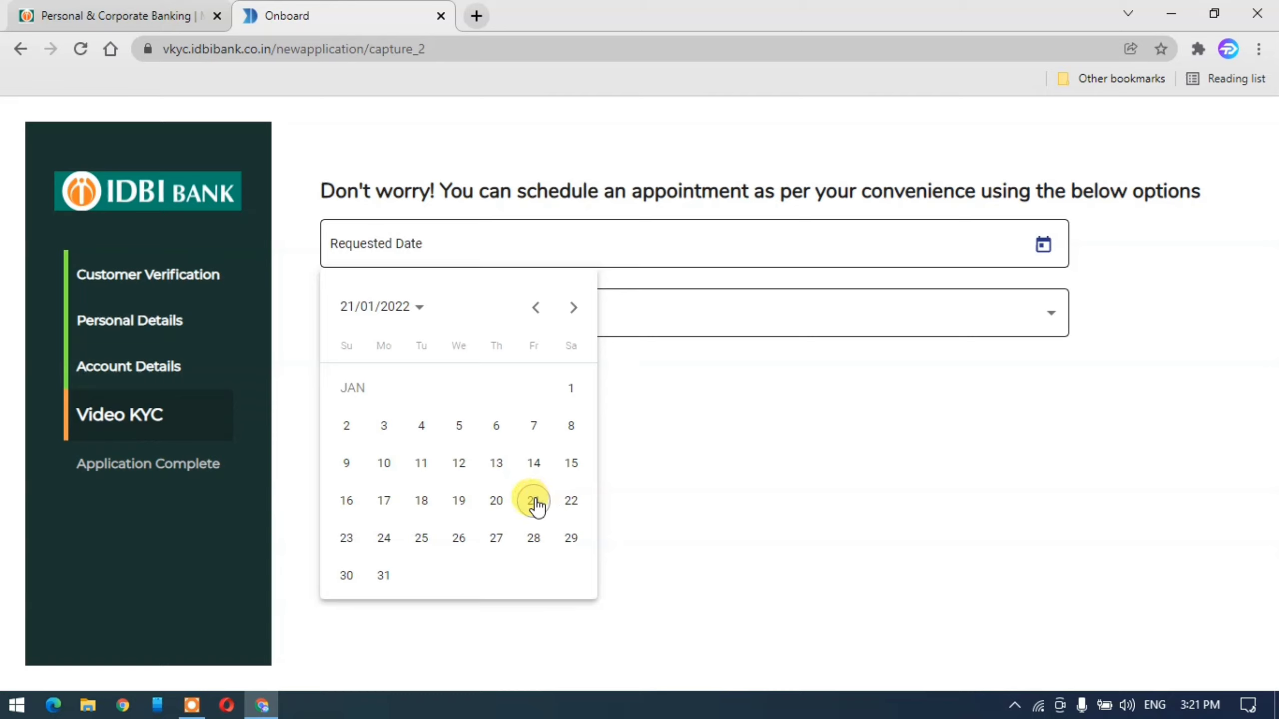
left_click(533, 501)
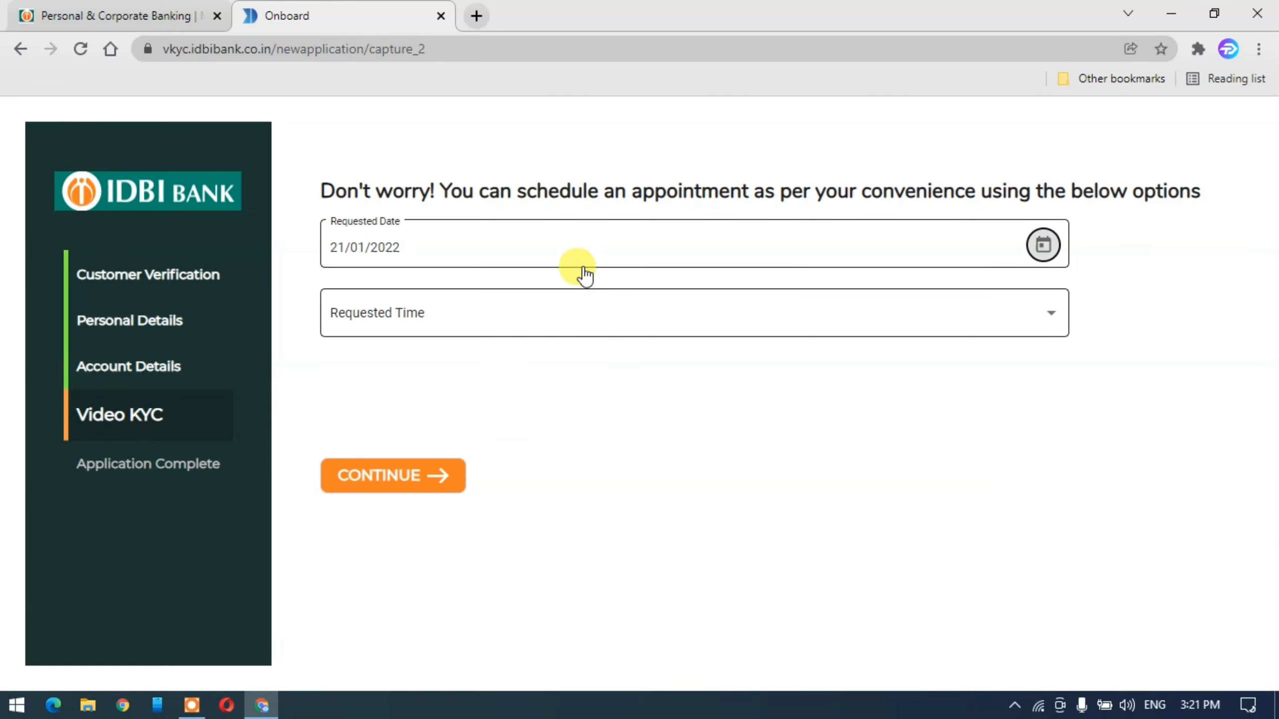
left_click(1045, 315)
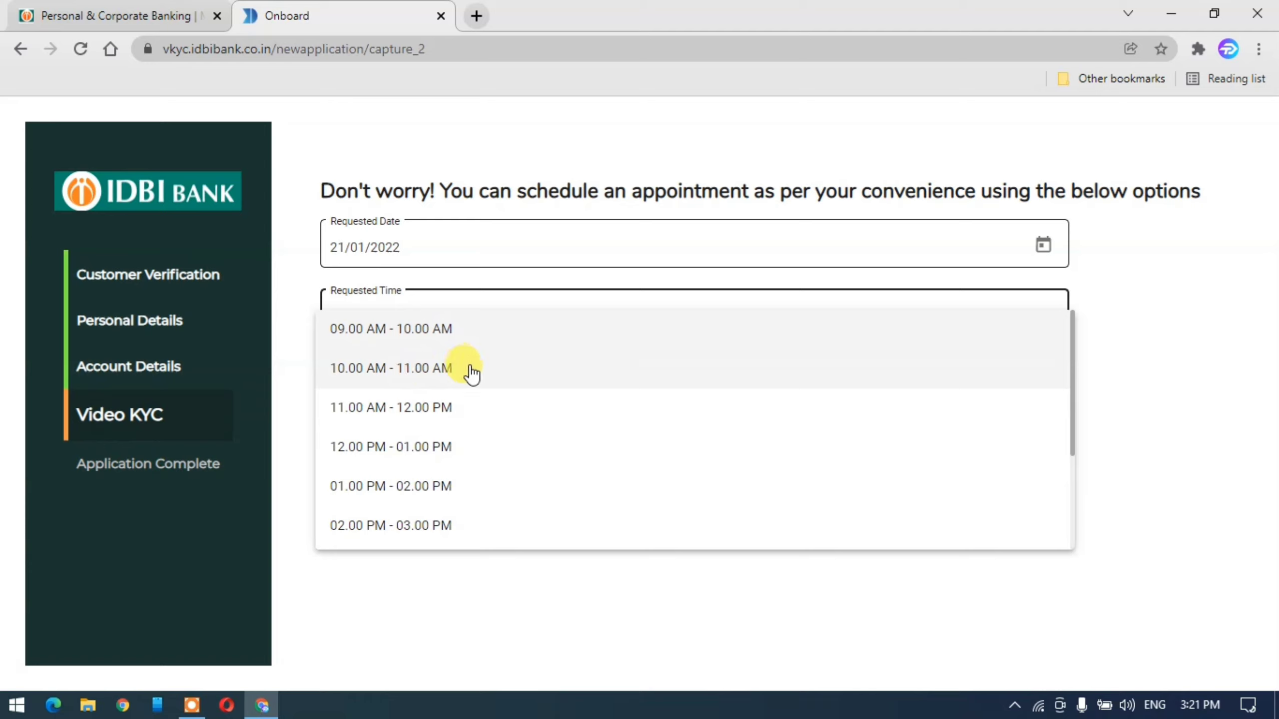
left_click(398, 364)
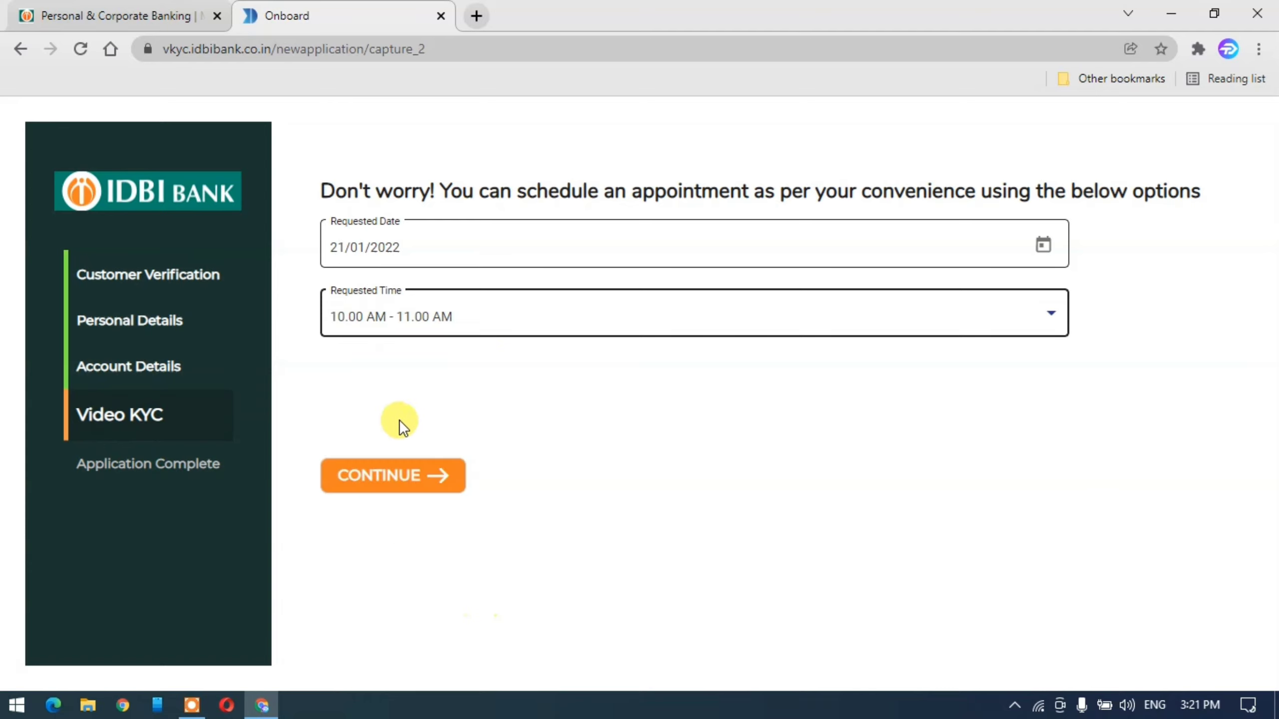
left_click(422, 476)
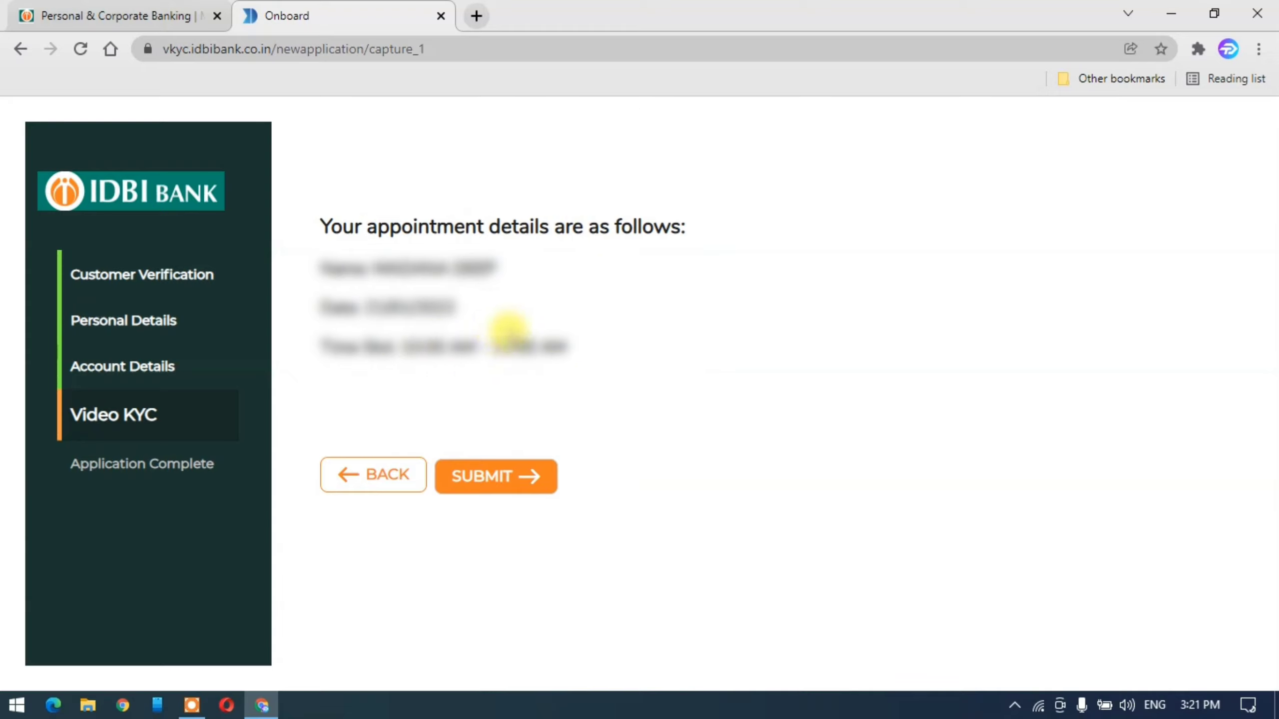
left_click(508, 485)
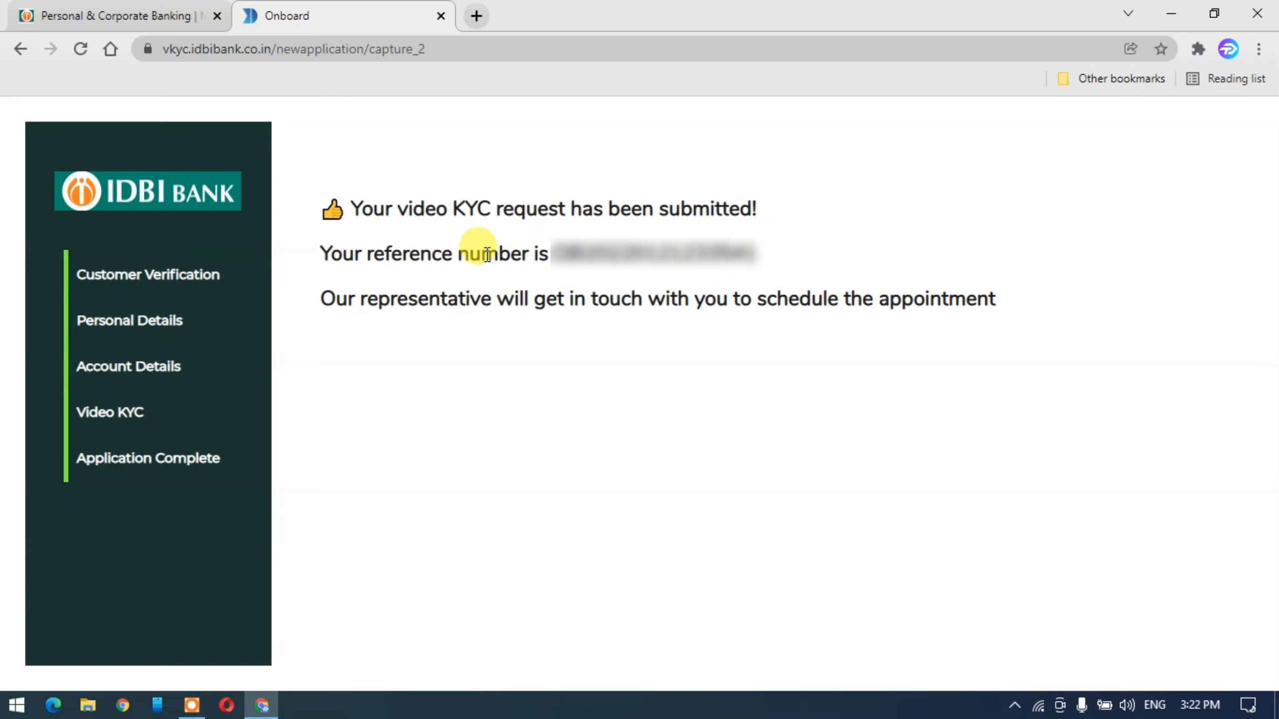
left_click_drag(547, 252, 761, 251)
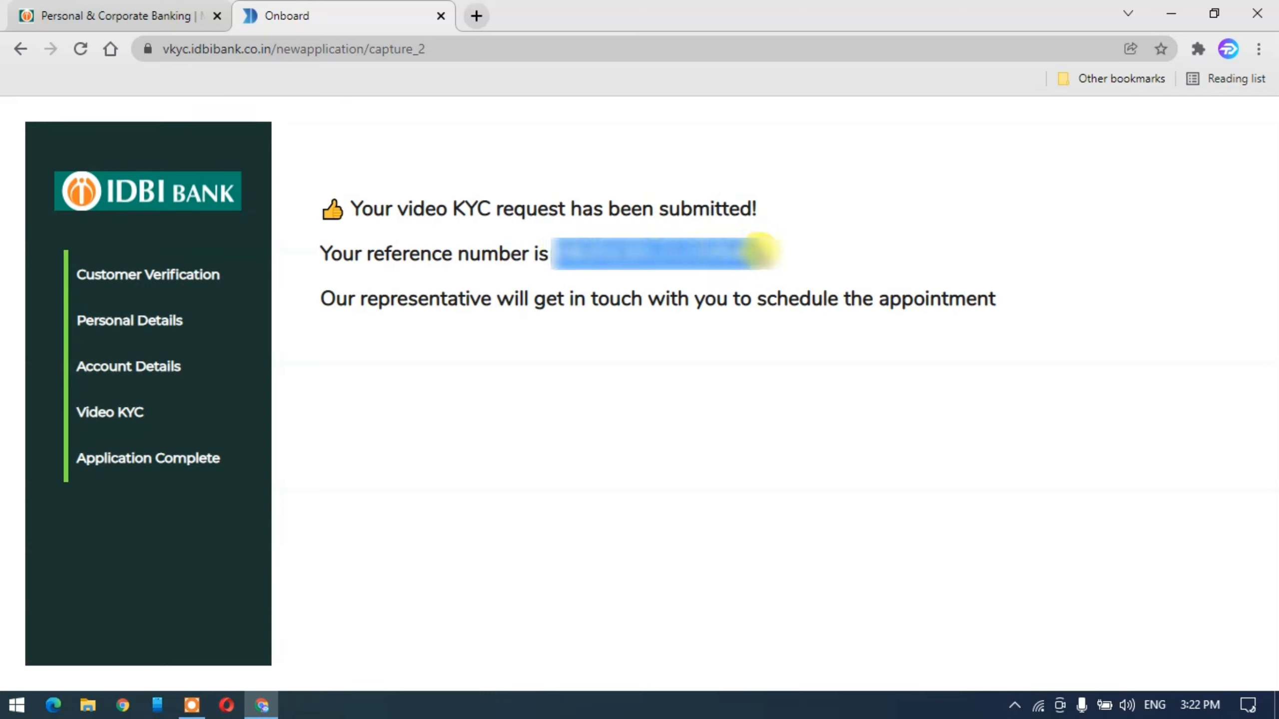
left_click(762, 251)
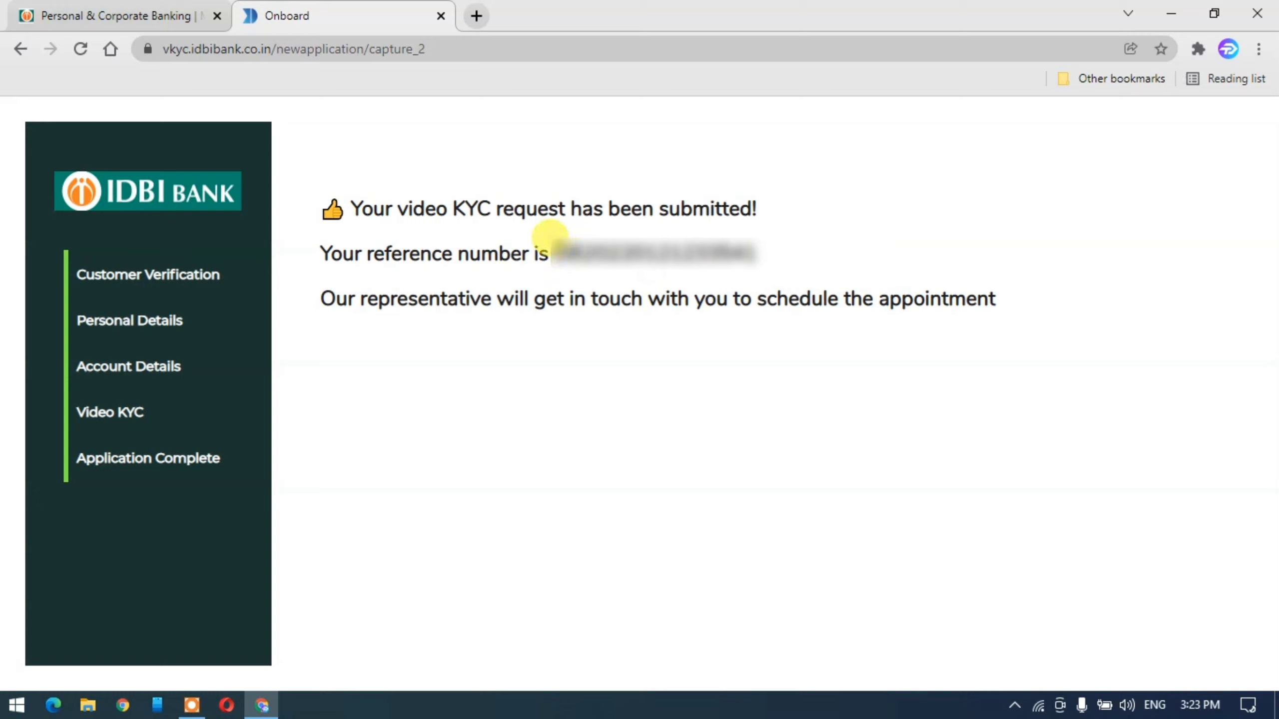
left_click_drag(559, 251, 831, 253)
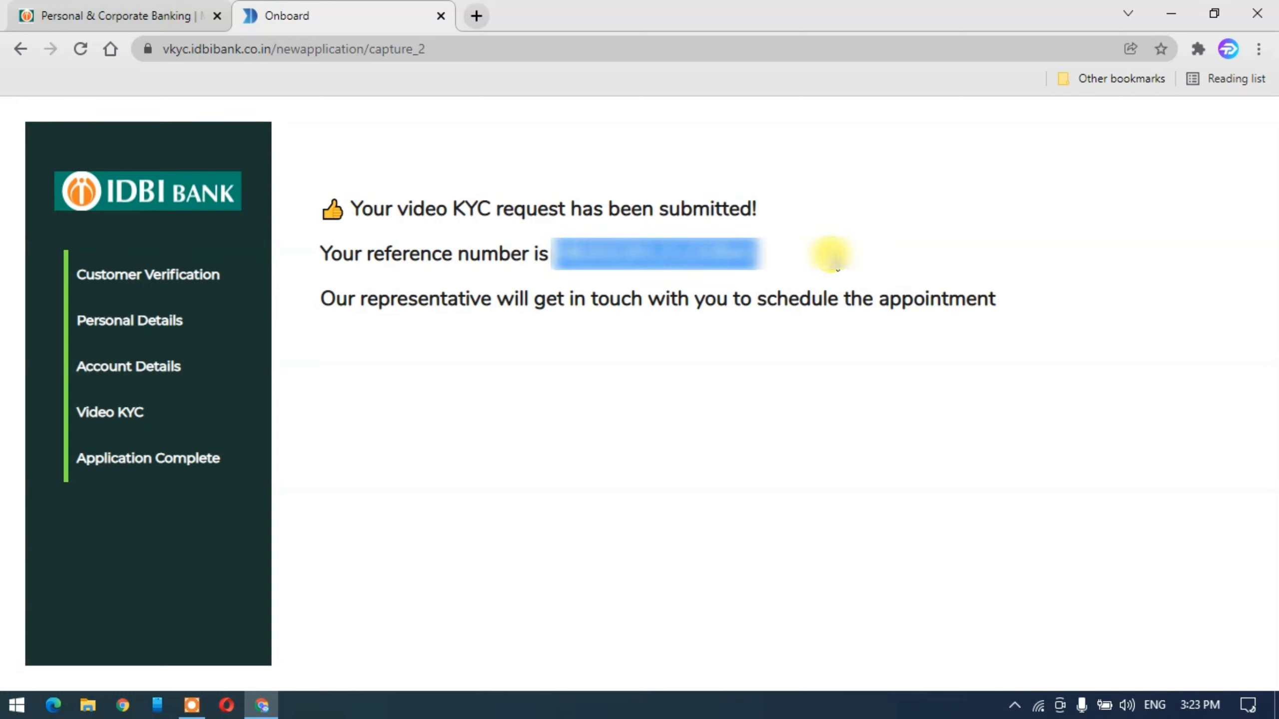
left_click(831, 255)
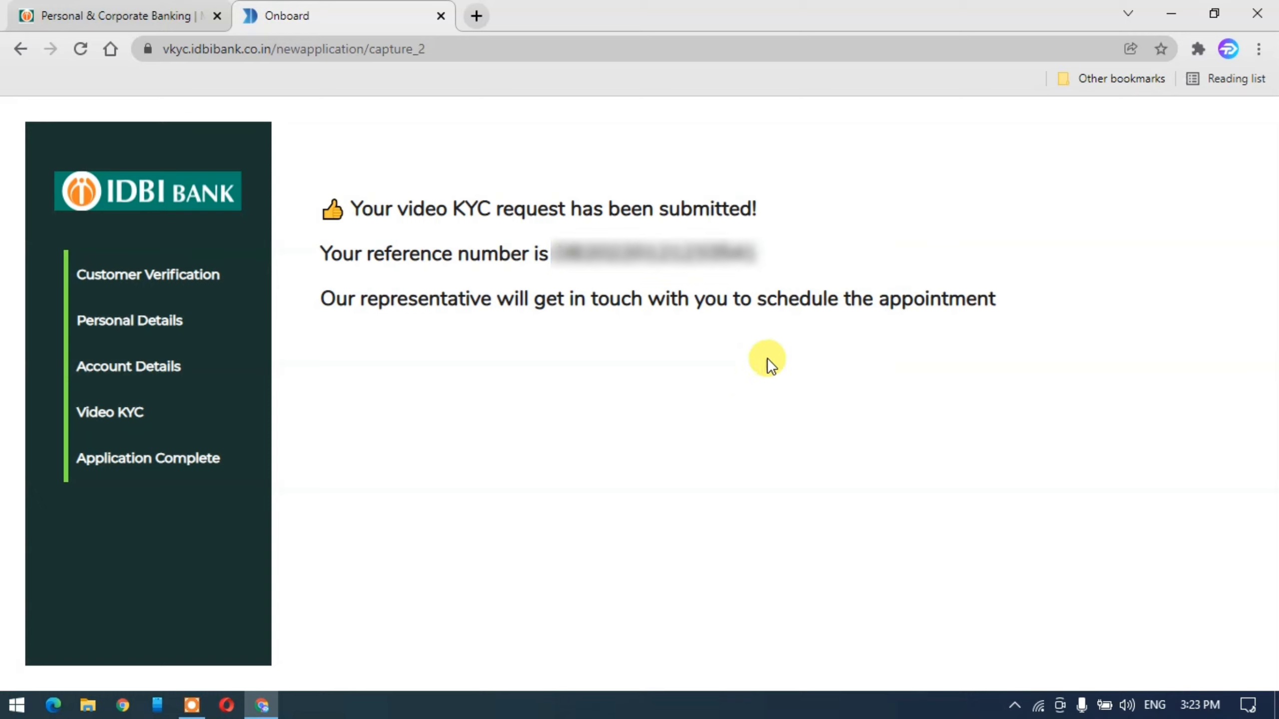